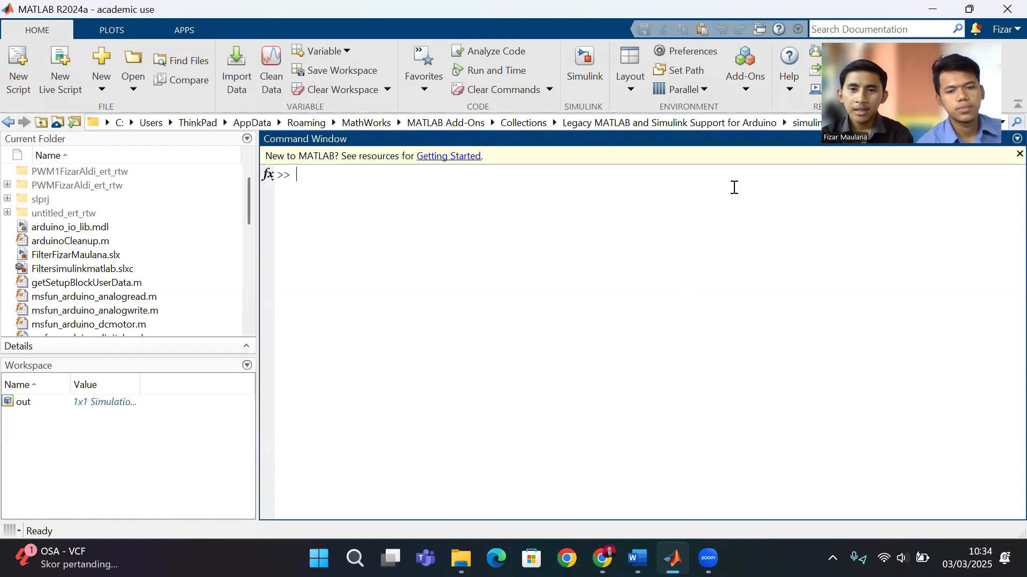
- Check the Arduino entries among the hardware support packages in the Add-On Explorer, then close it
click(747, 90)
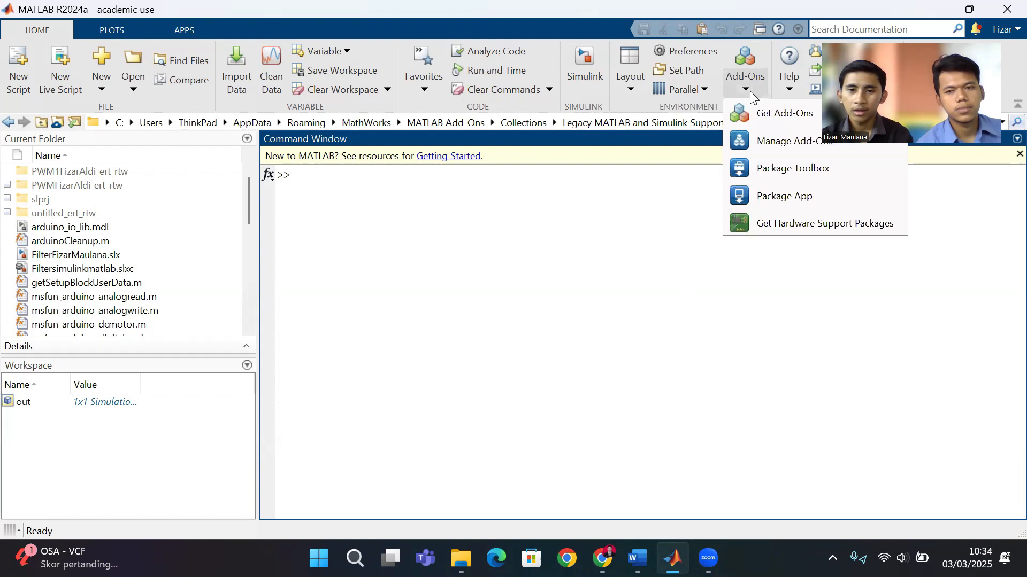
click(774, 224)
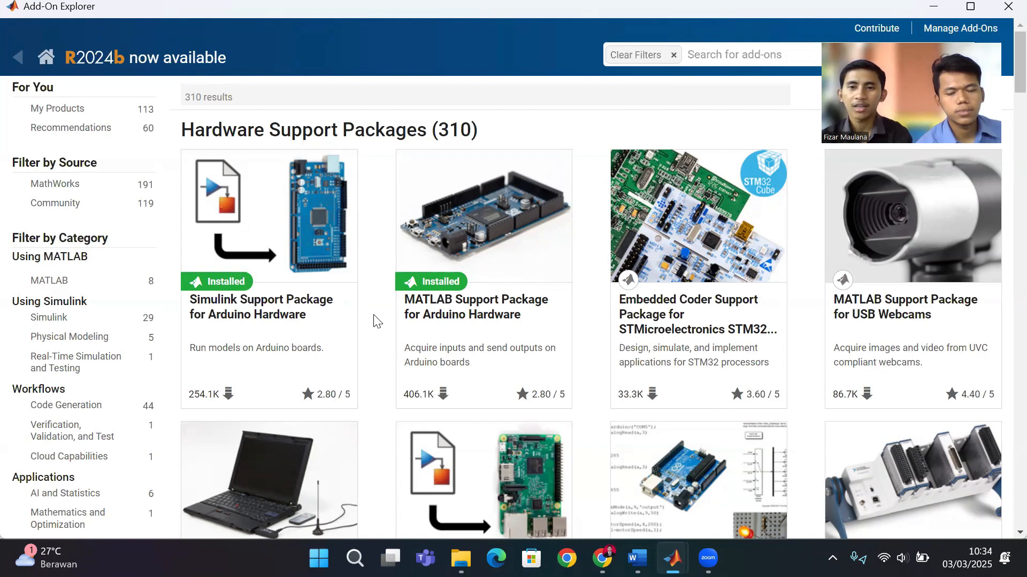
click(1010, 7)
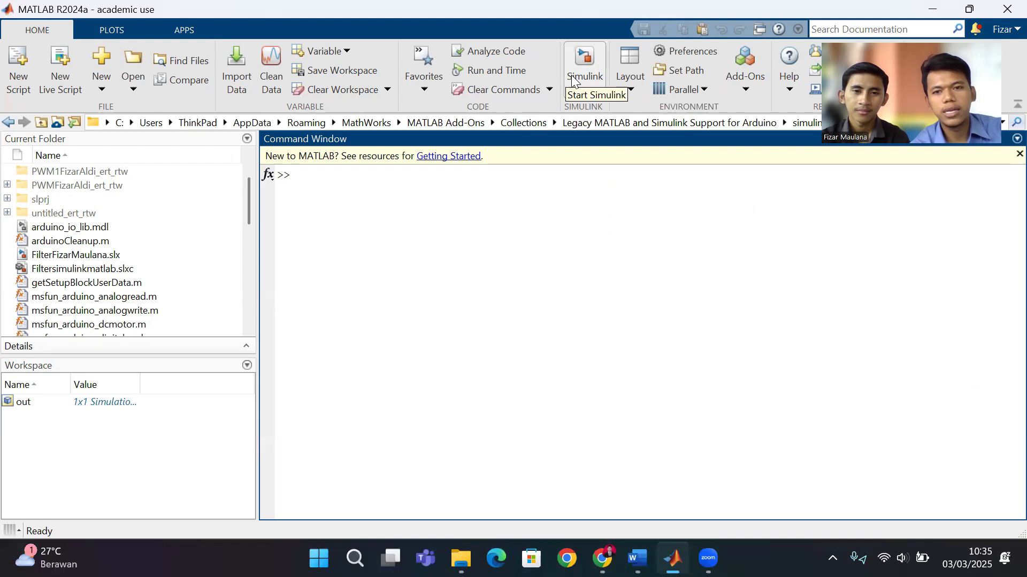
- Start Simulink, create a blank model and maximize its window
click(589, 66)
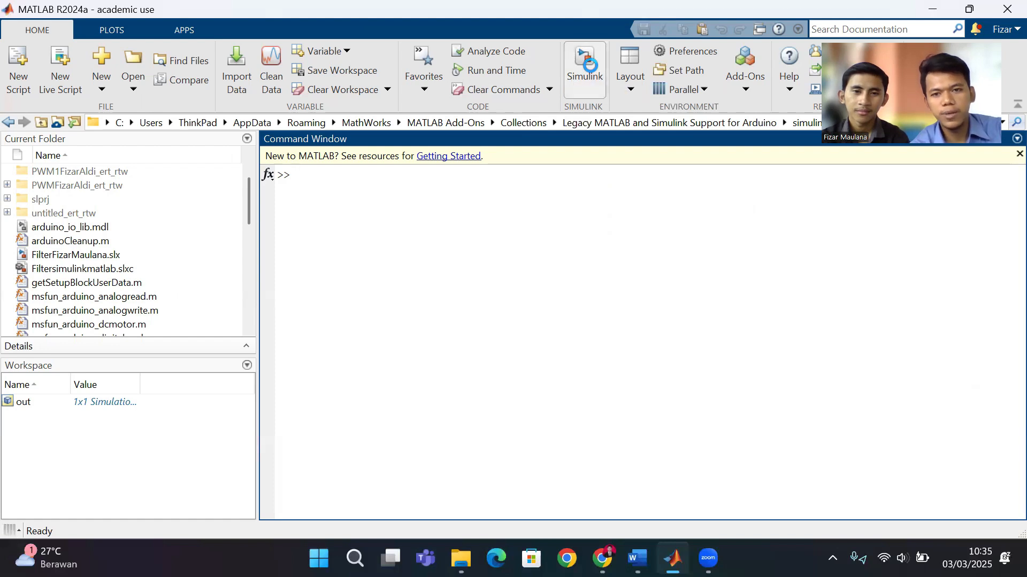
mouse_move(377, 282)
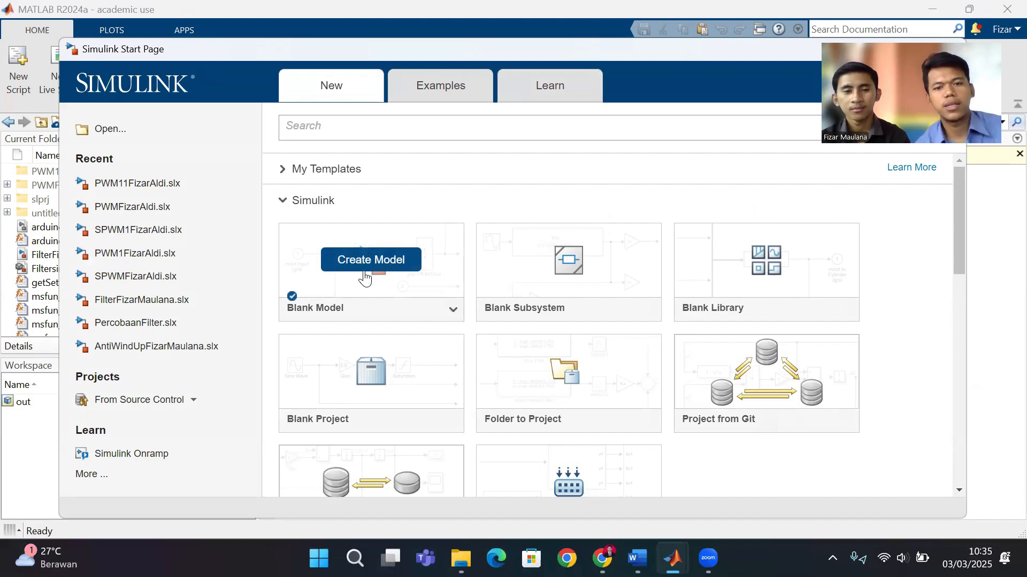
click(364, 274)
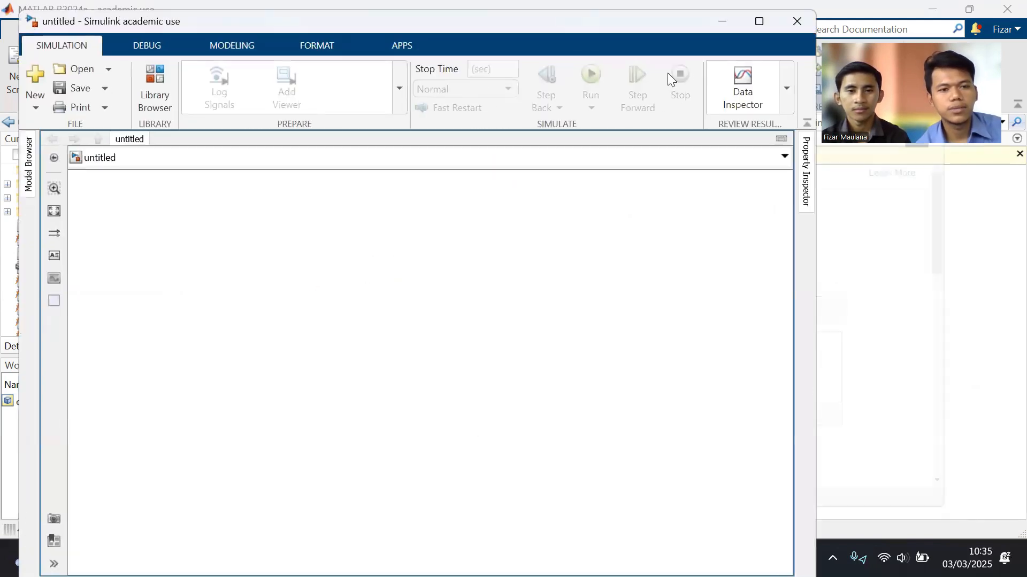
click(756, 22)
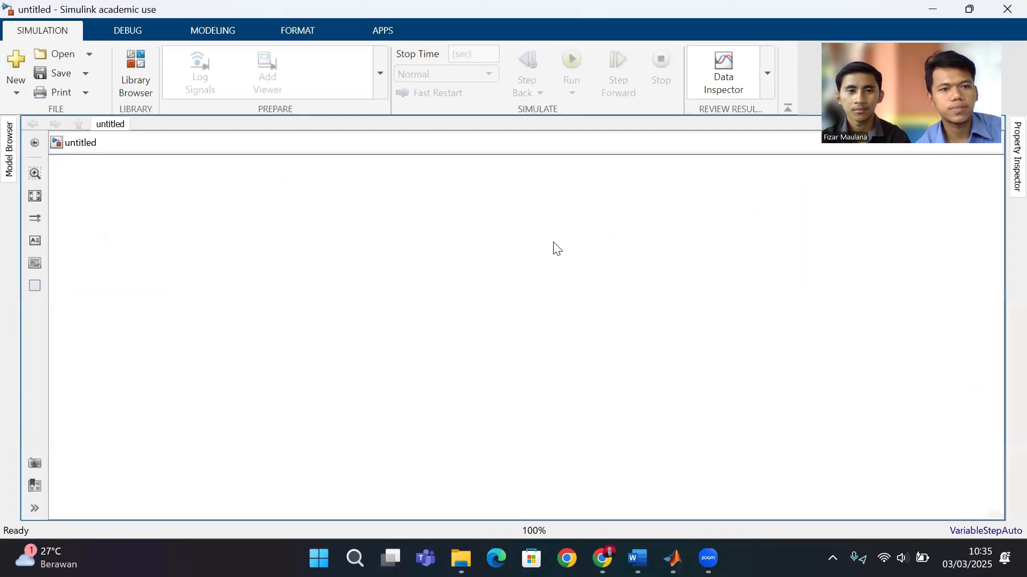
- Add a Pulse Generator block from the Simulink Sources library to the empty model canvas
click(135, 79)
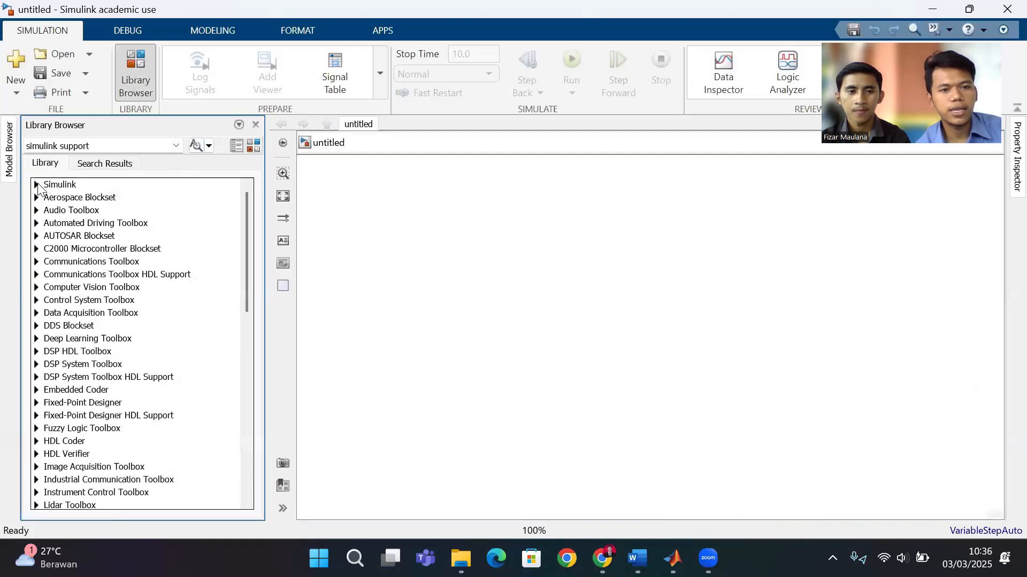
click(36, 184)
scroll(85, 466, down, 10)
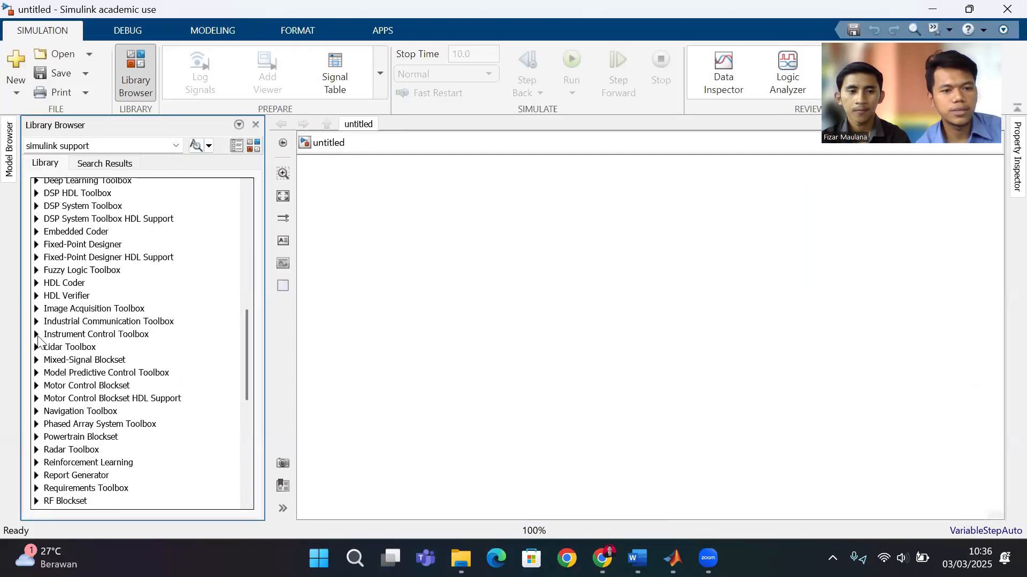
scroll(43, 337, up, 10)
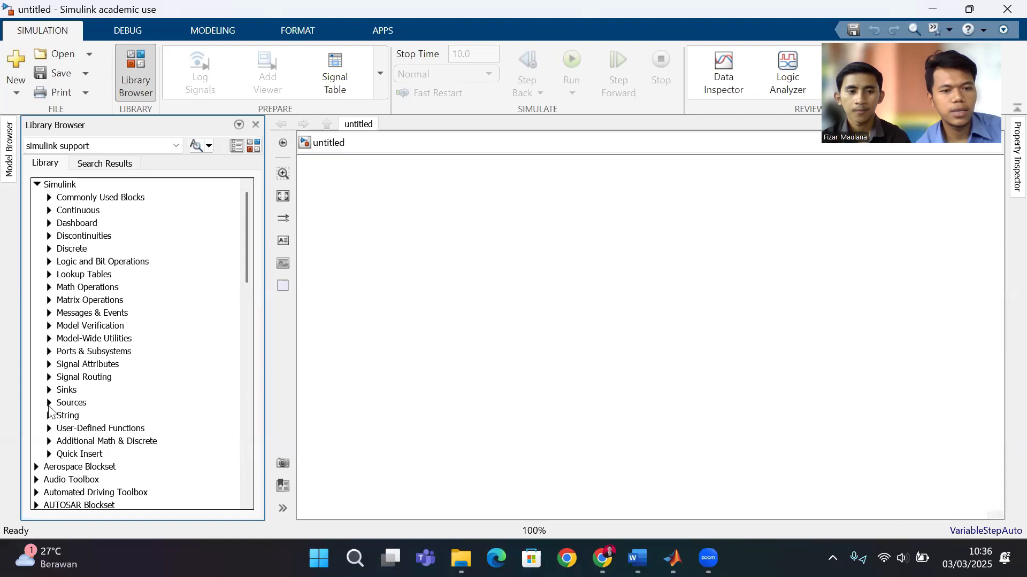
click(49, 404)
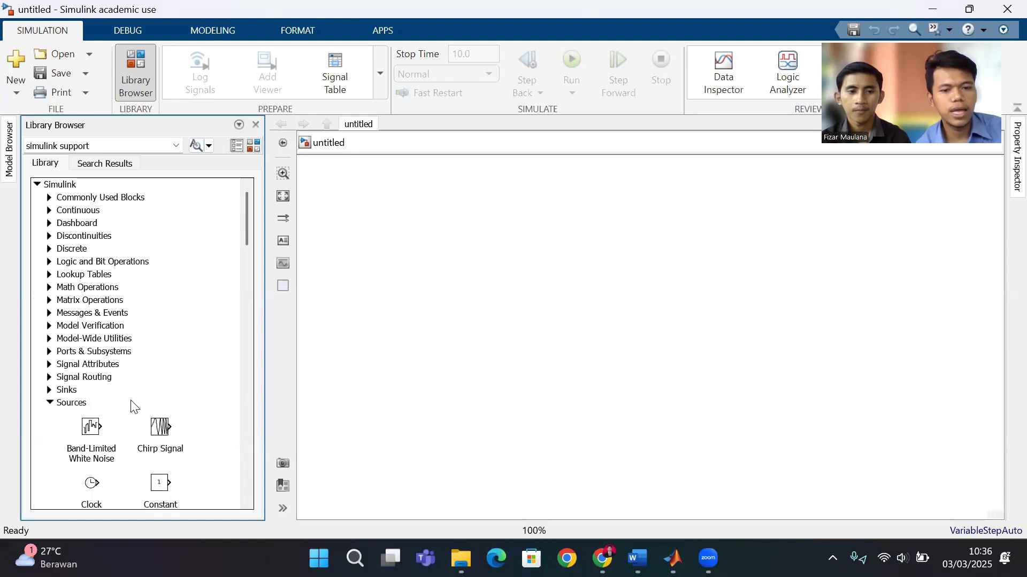
scroll(145, 395, down, 3)
scroll(145, 395, up, 1)
scroll(148, 399, down, 5)
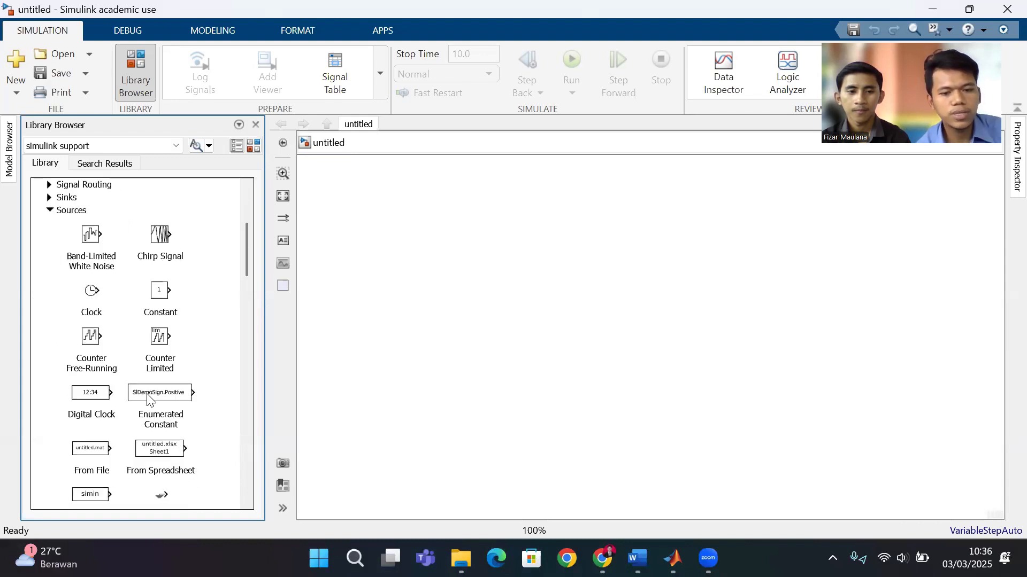
scroll(149, 398, down, 15)
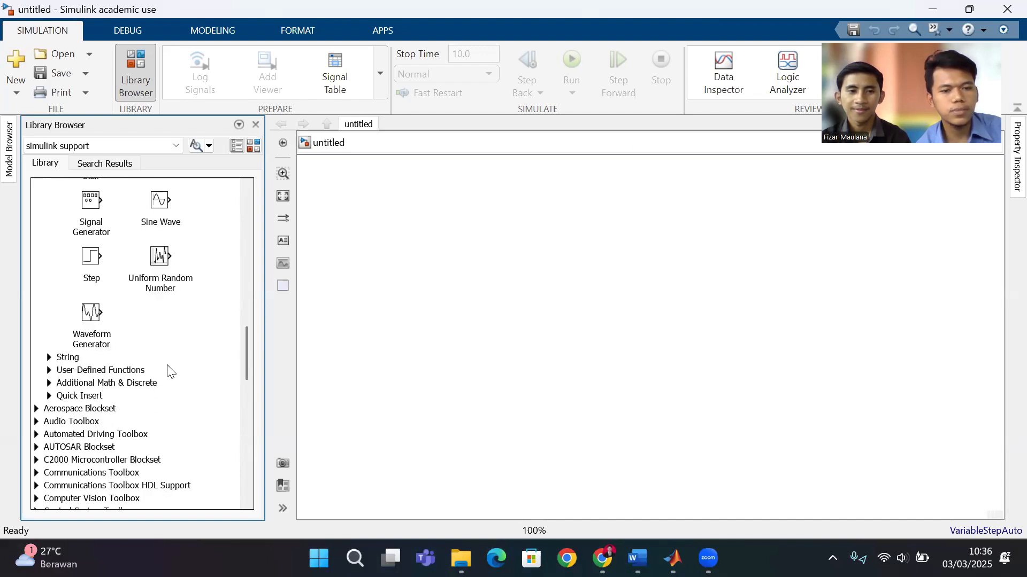
scroll(201, 304, up, 5)
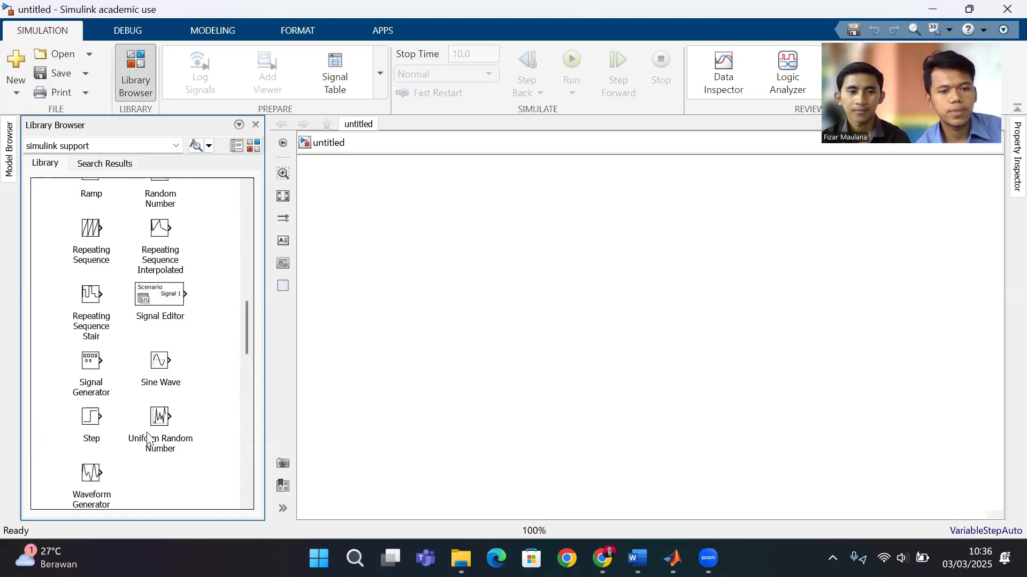
scroll(151, 430, up, 1)
scroll(158, 411, up, 1)
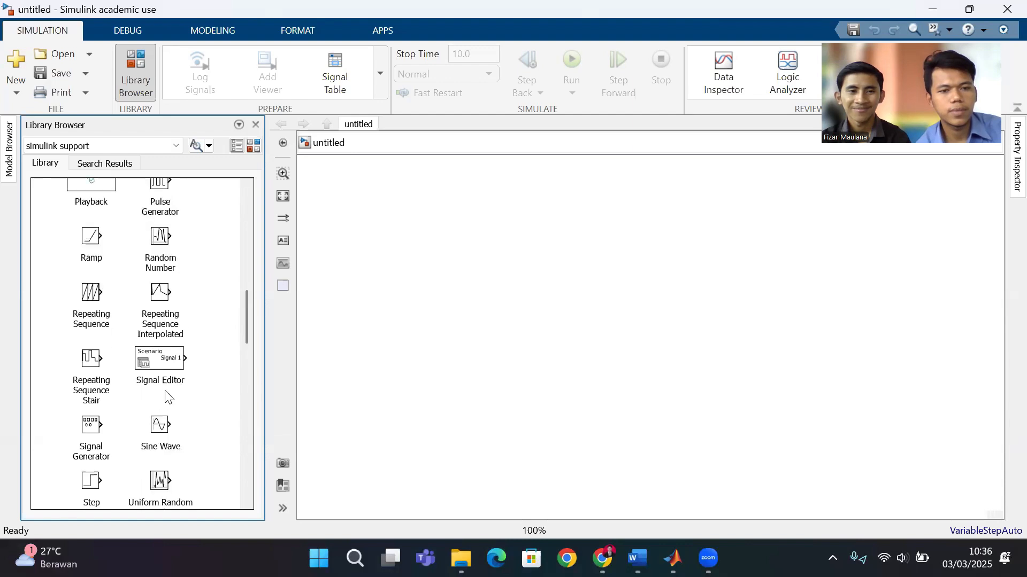
drag(158, 201, 428, 262)
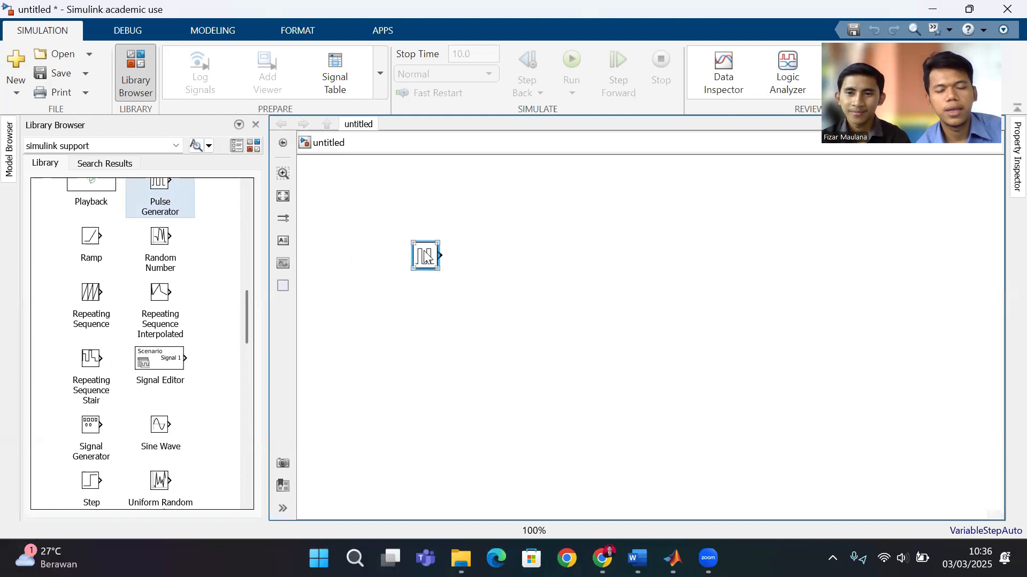
- Add a Digital Output block from the Common blocks of the Arduino support package, in line after the Pulse Generator
scroll(225, 305, down, 1)
scroll(225, 308, down, 20)
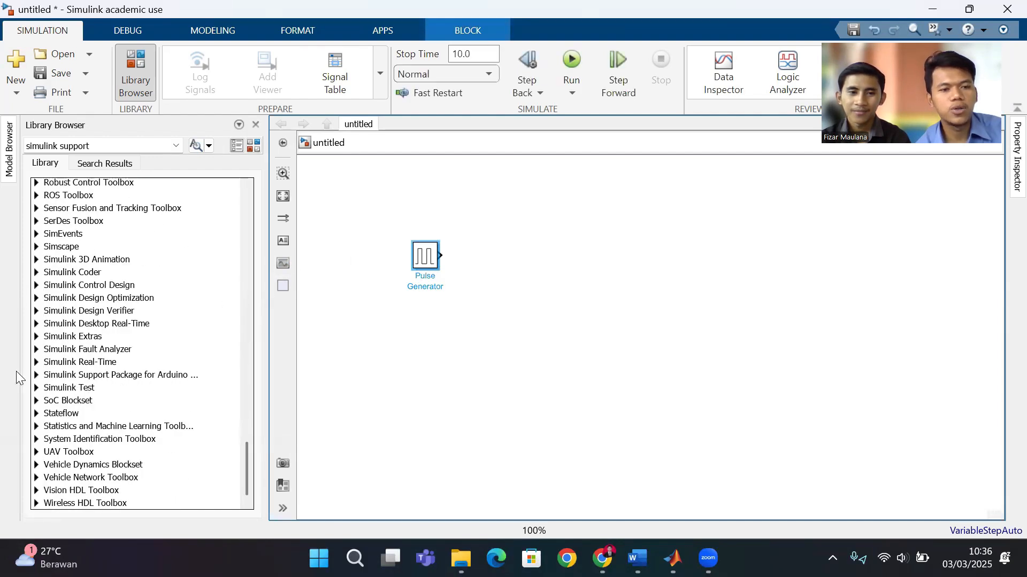
click(37, 376)
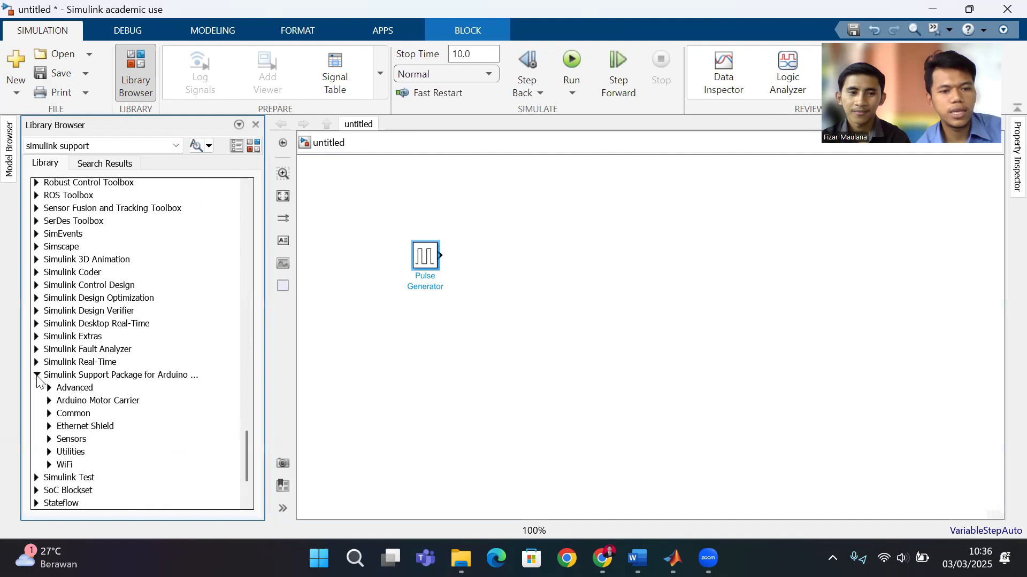
click(50, 416)
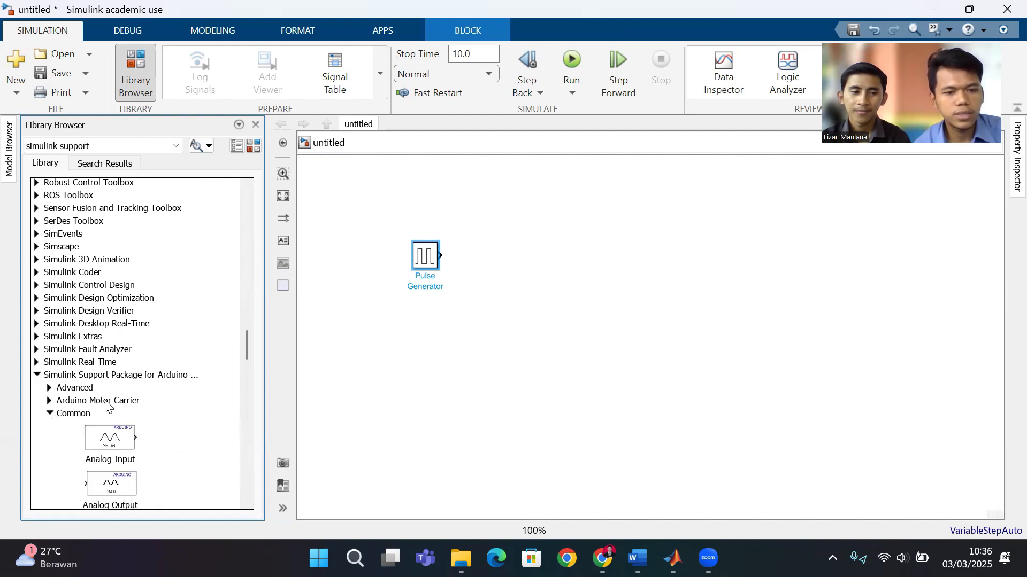
scroll(107, 405, down, 3)
scroll(106, 399, down, 4)
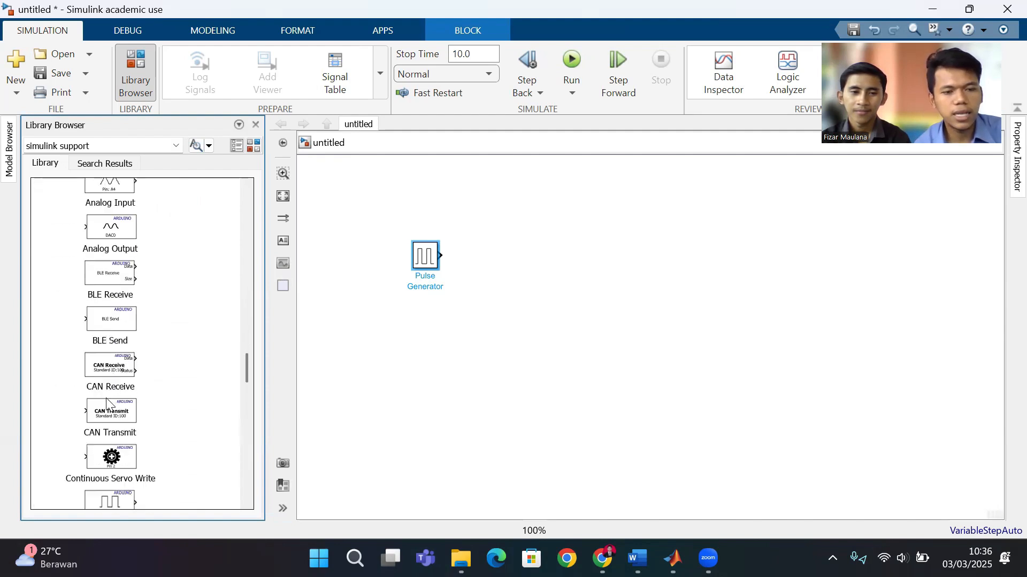
scroll(109, 400, up, 9)
scroll(109, 400, down, 12)
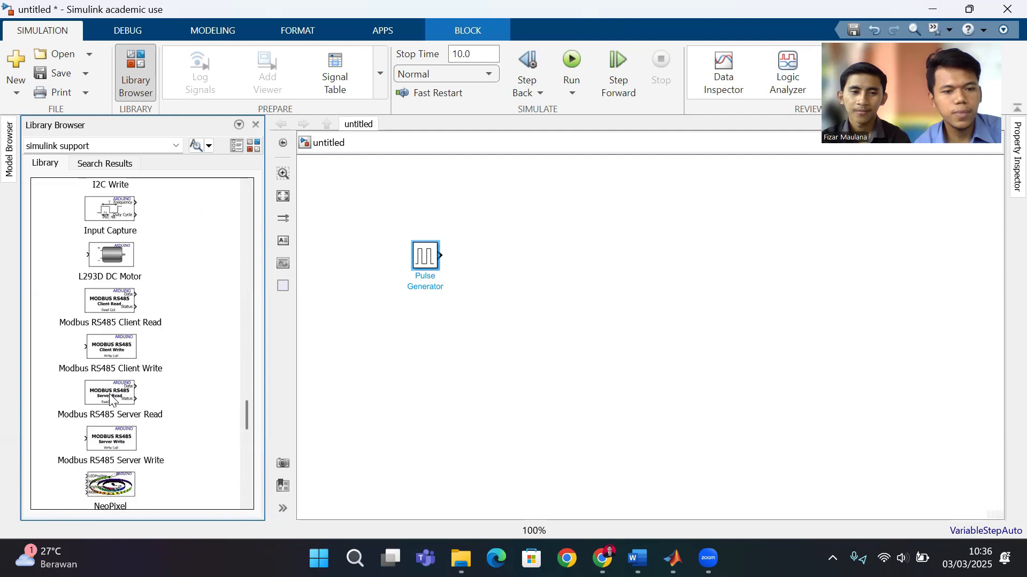
scroll(112, 385, up, 5)
scroll(123, 302, up, 2)
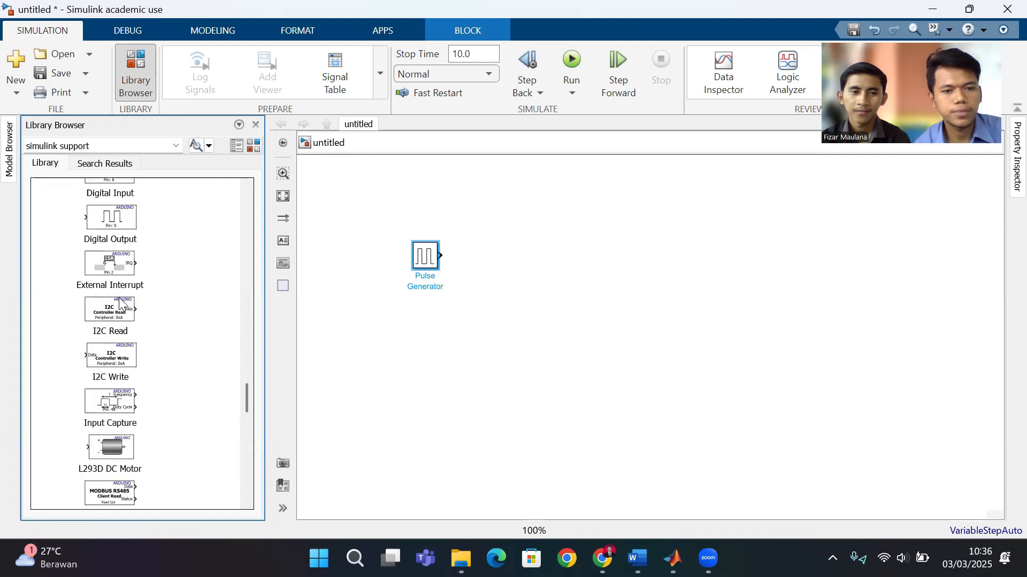
click(106, 219)
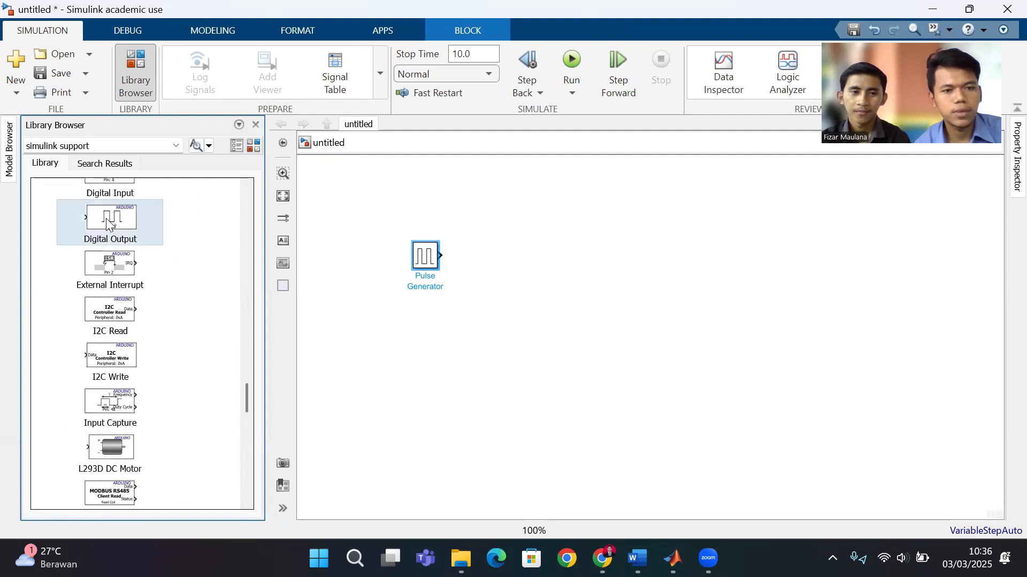
drag(106, 218, 559, 258)
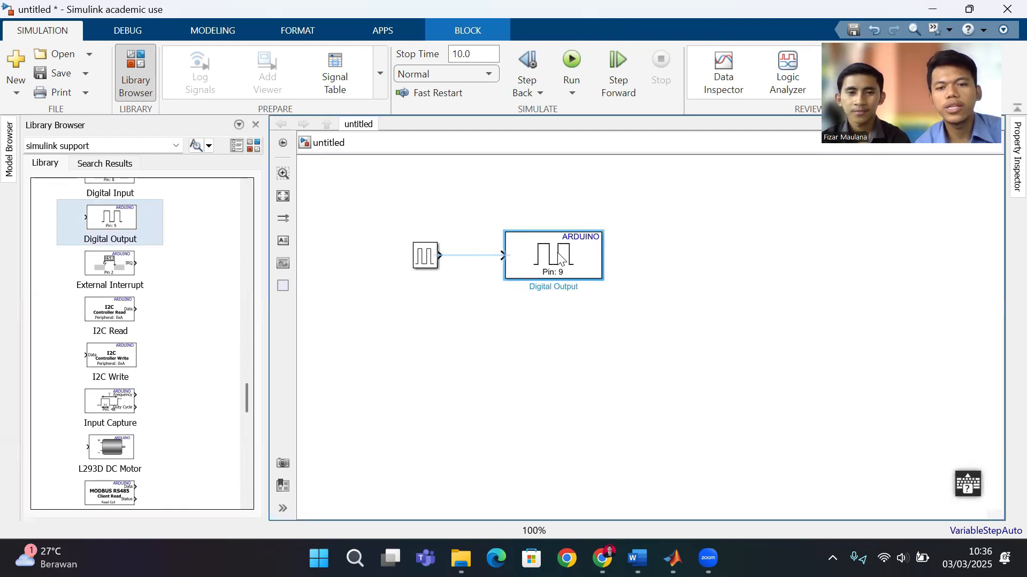
- Connect the Pulse Generator output to the Digital Output input and show the names of both blocks
click(478, 341)
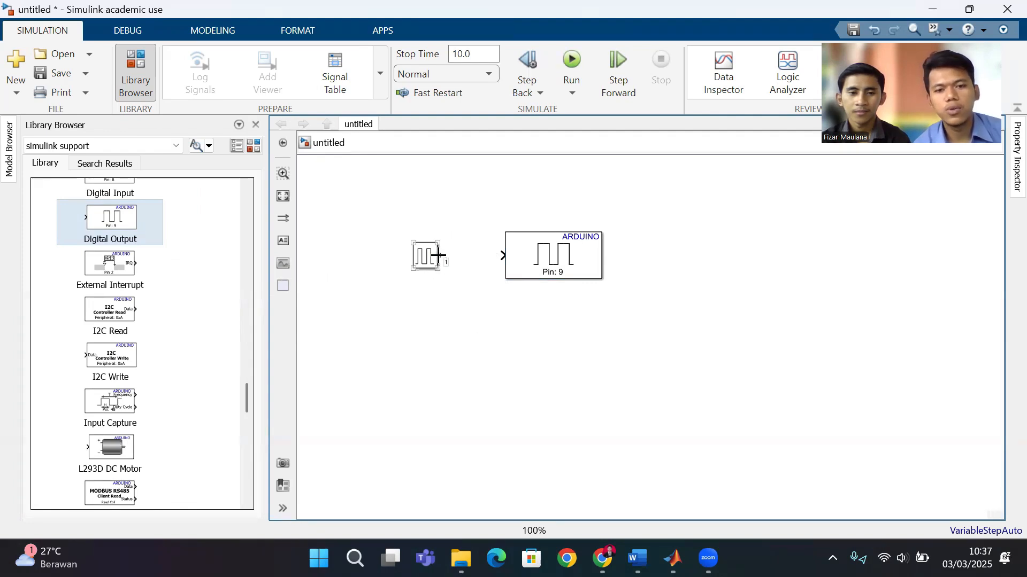
drag(450, 256, 506, 257)
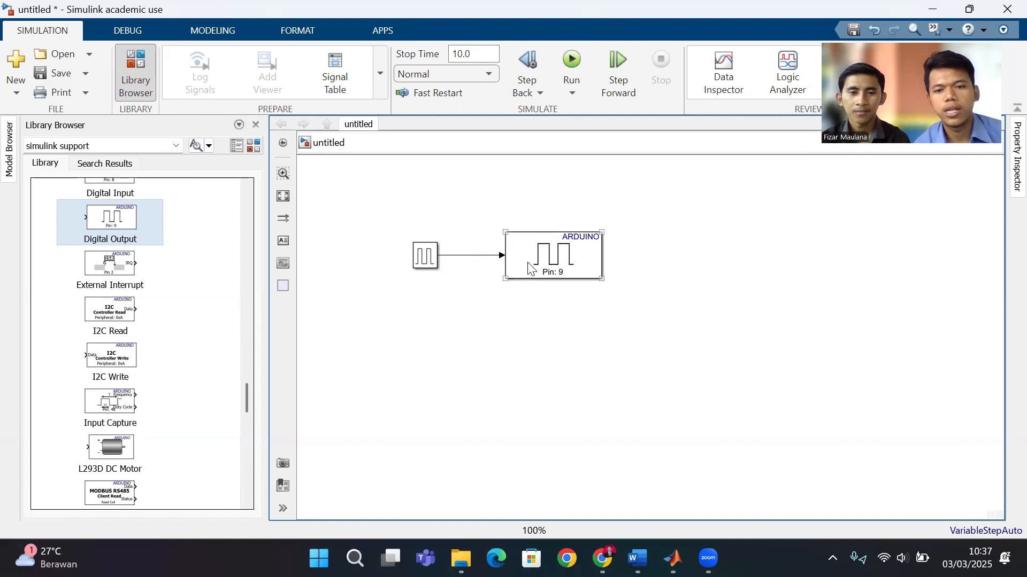
click(423, 249)
mouse_move(420, 234)
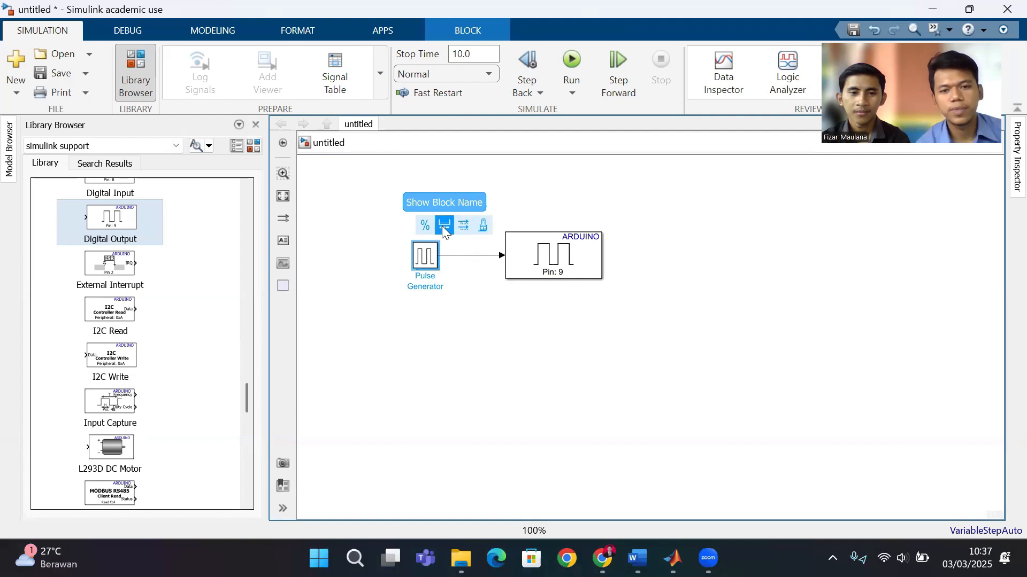
click(442, 226)
click(543, 233)
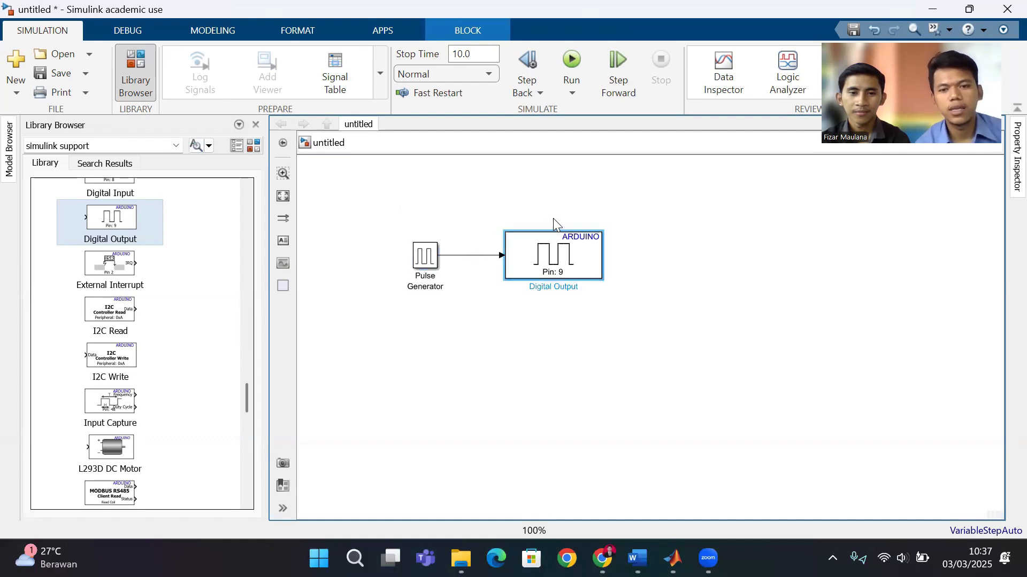
mouse_move(556, 223)
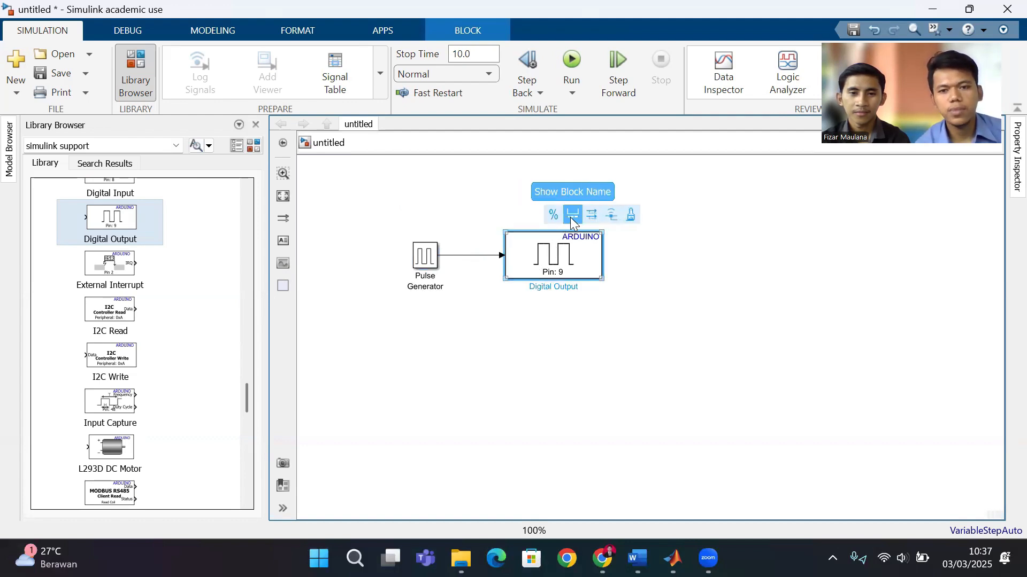
- Set the Pulse Generator block's period to 1/1000 seconds
click(425, 261)
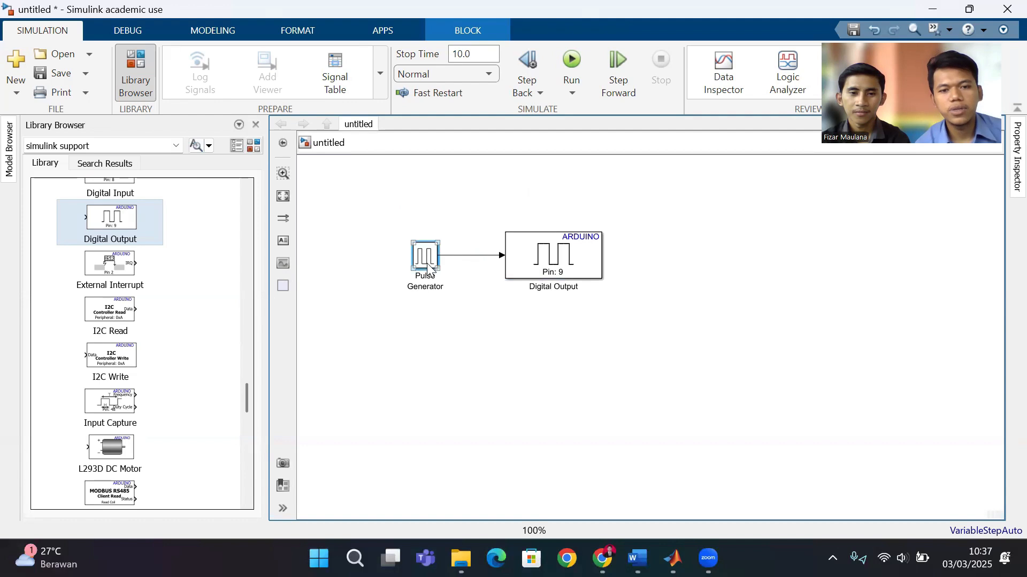
double_click(427, 262)
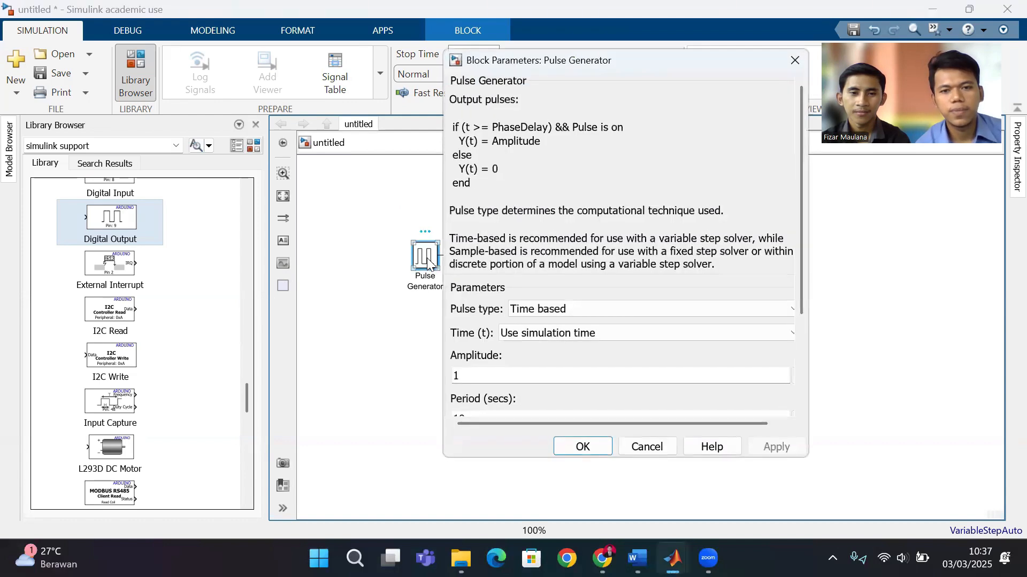
scroll(567, 244, down, 5)
scroll(567, 244, down, 1)
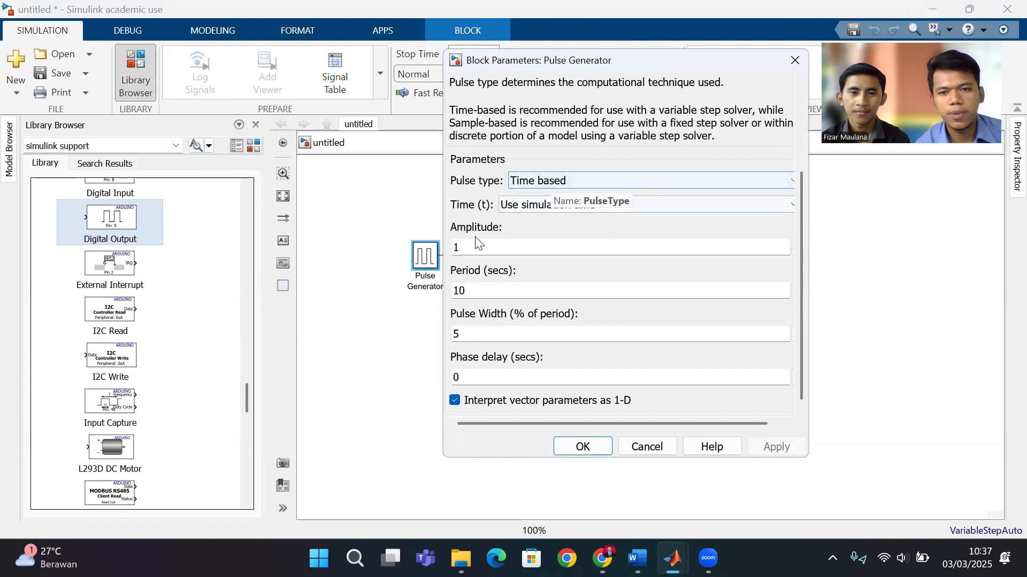
scroll(503, 243, down, 1)
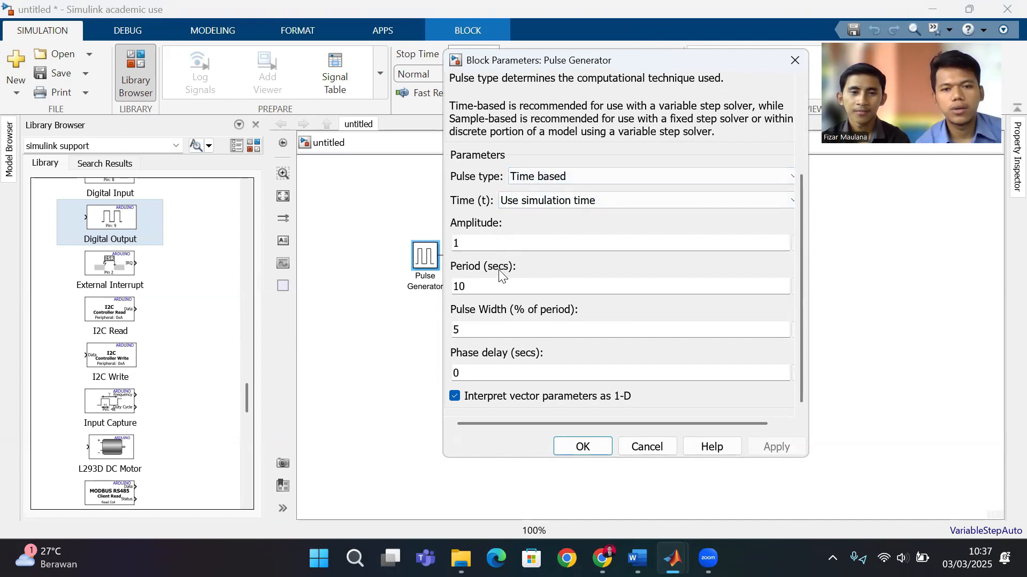
double_click(498, 289)
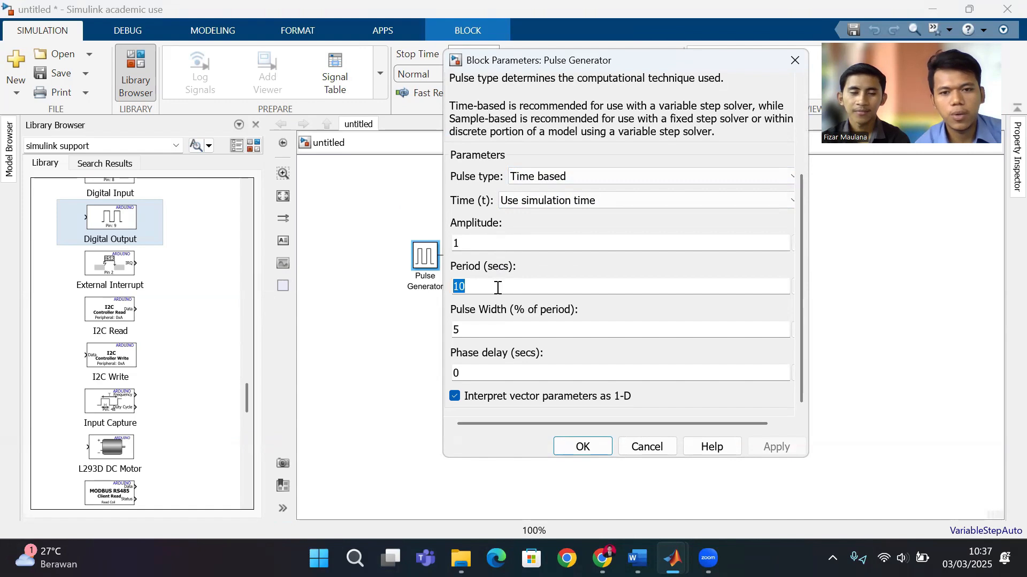
key(BackSpace)
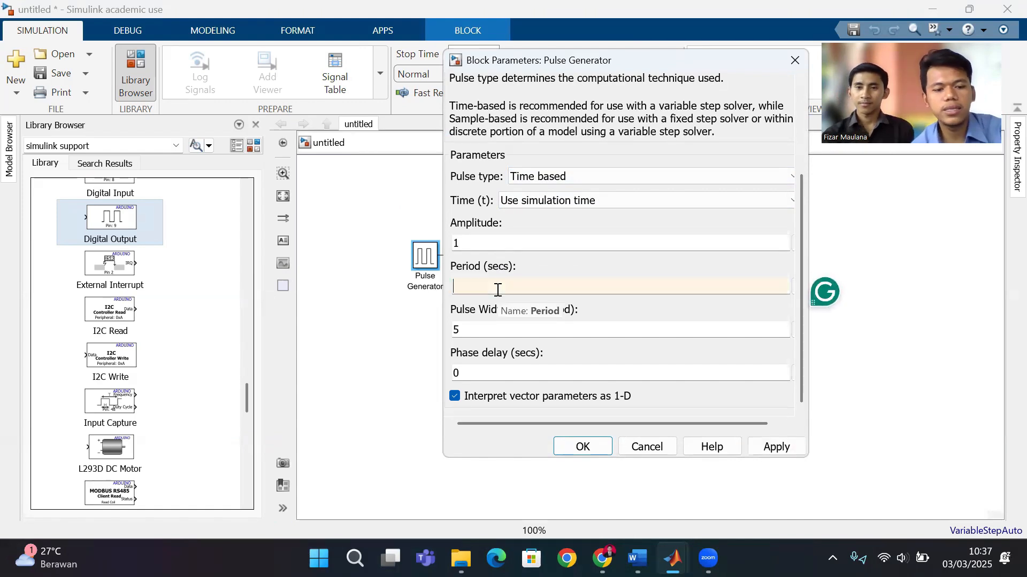
text(1/1000)
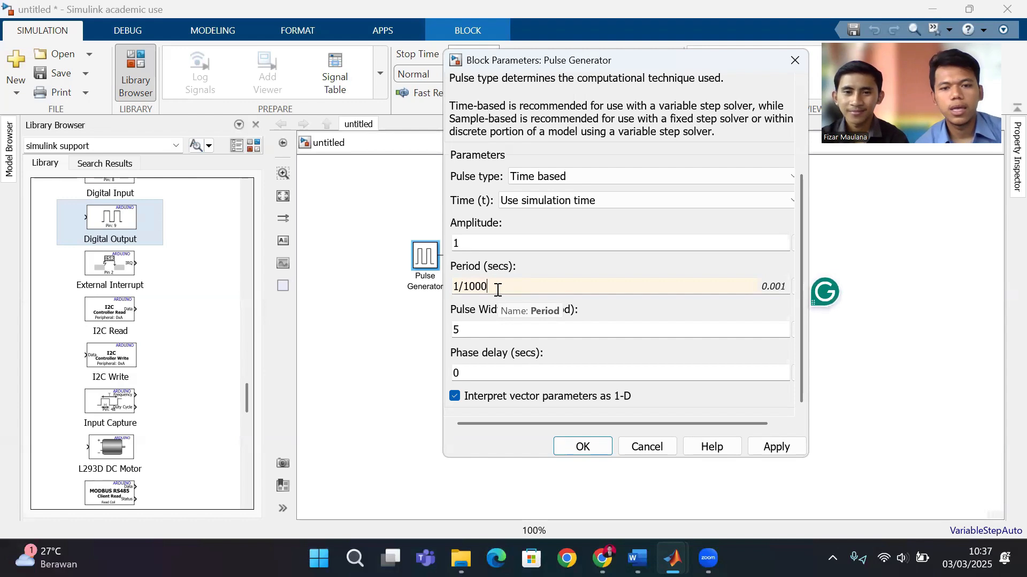
- Set the Pulse Generator's pulse width to 10 % of the period and accept the block parameters
double_click(488, 326)
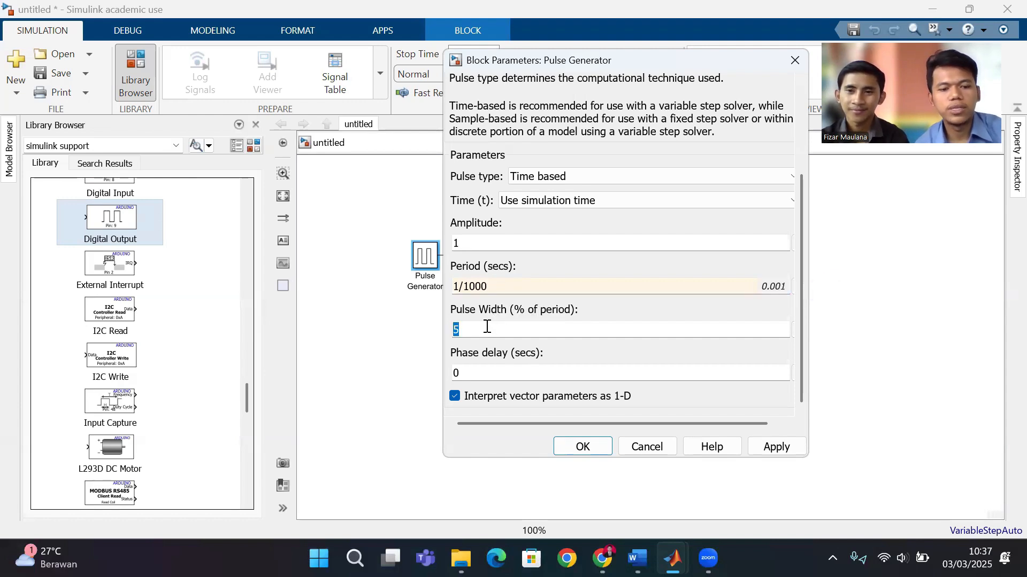
key(BackSpace)
text(`)
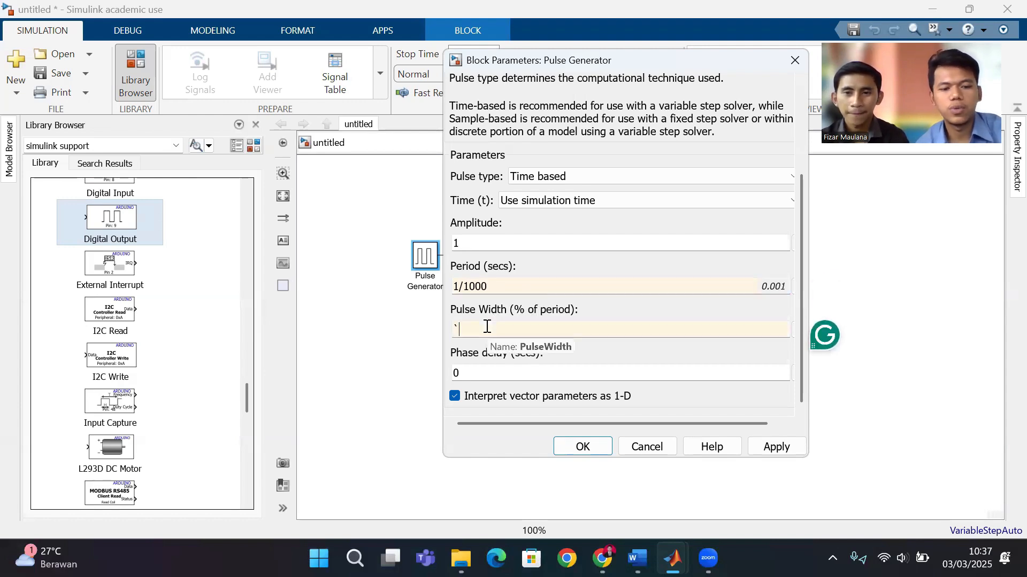
key(BackSpace)
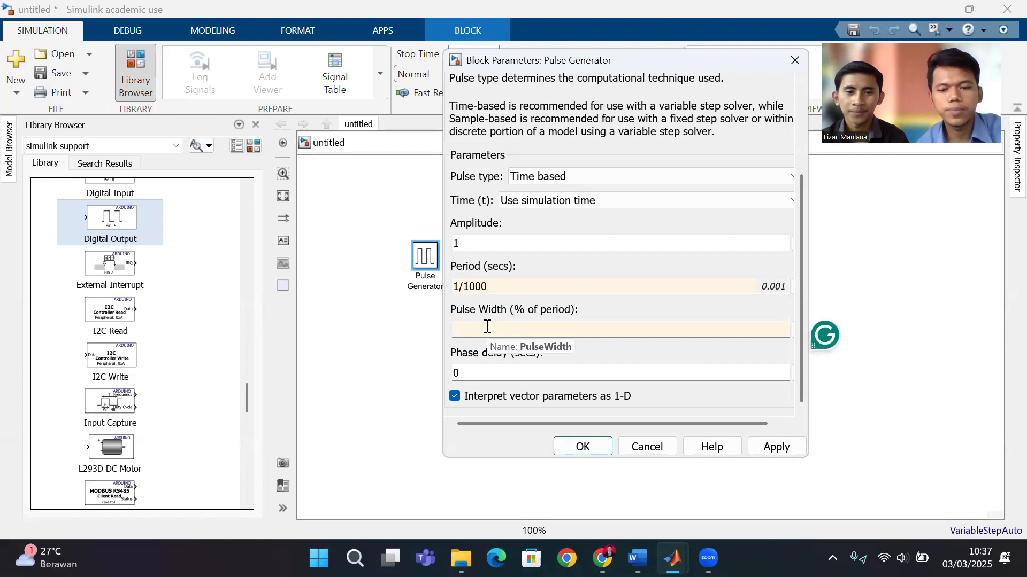
text(0)
key(BackSpace)
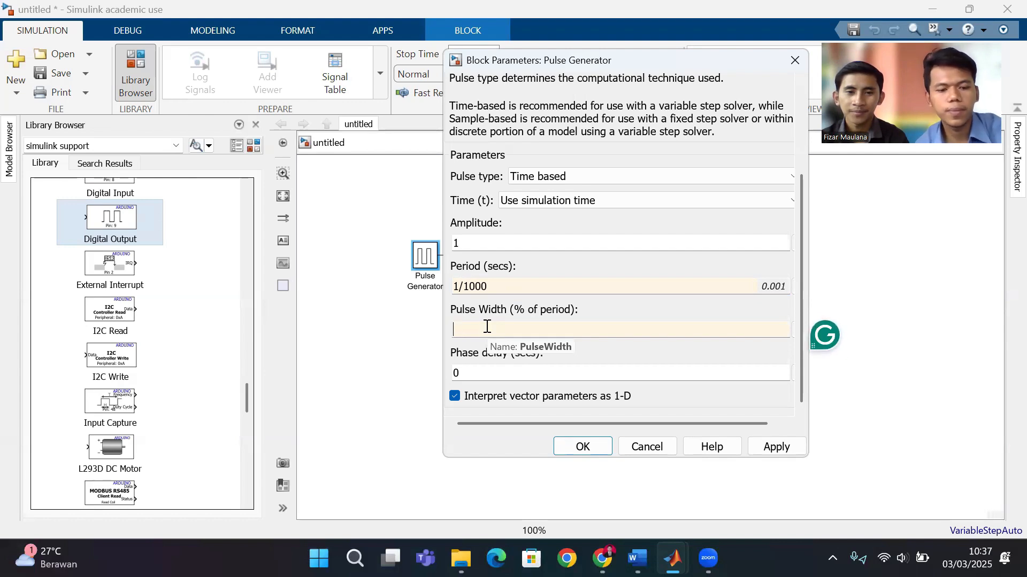
text(10)
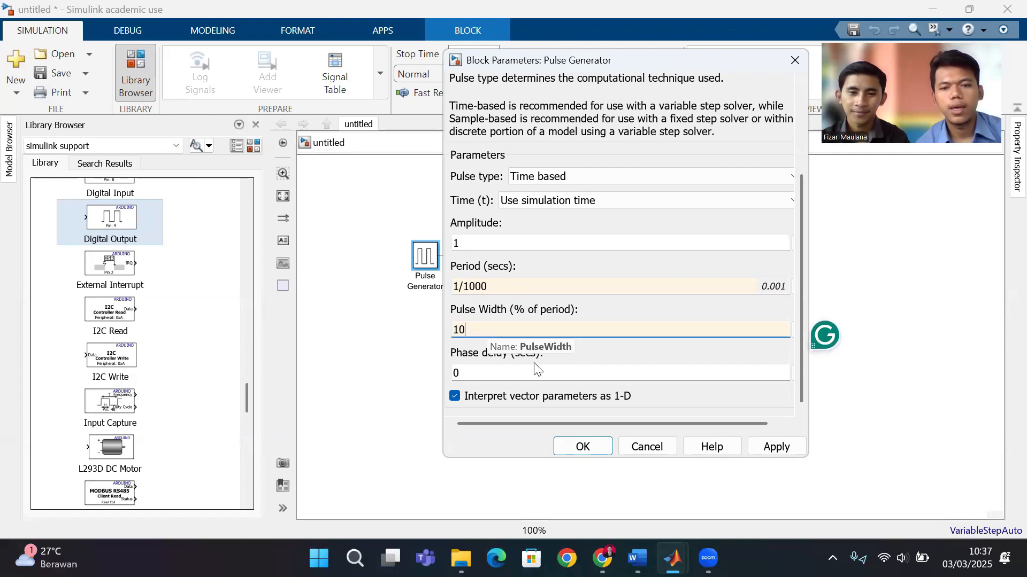
click(781, 449)
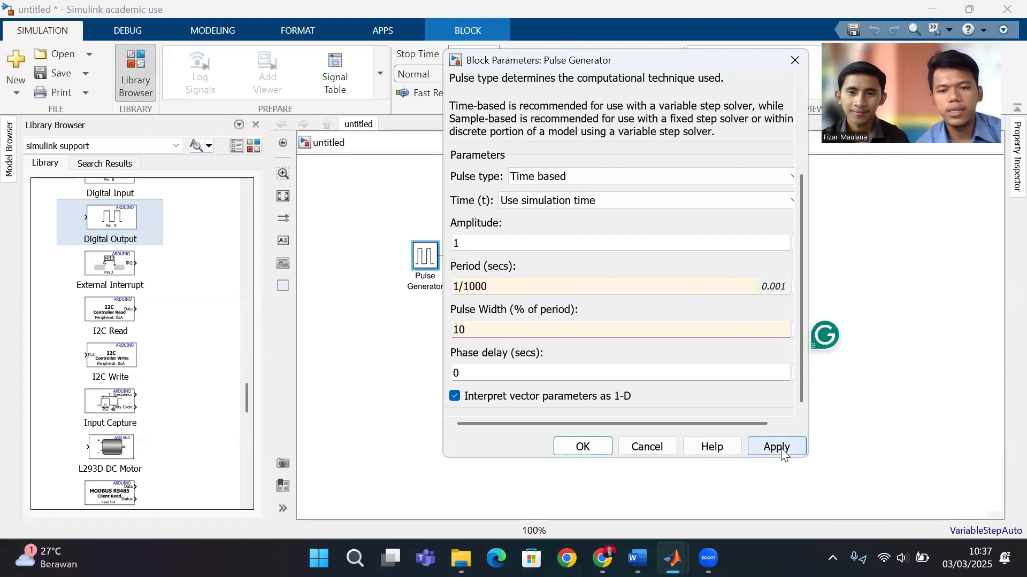
click(584, 448)
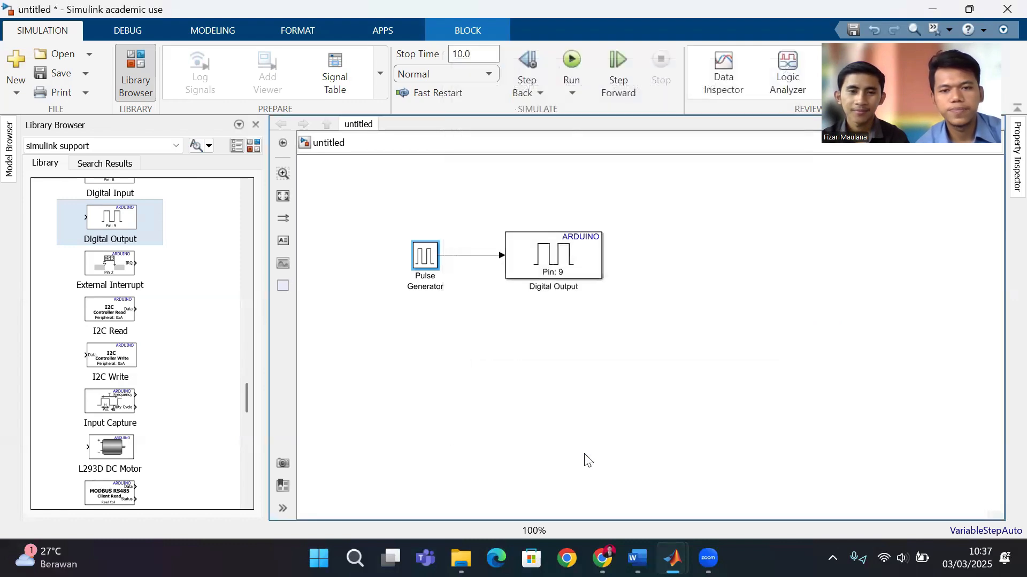
- Set the Digital Output block's pin number to 3
click(558, 361)
click(568, 271)
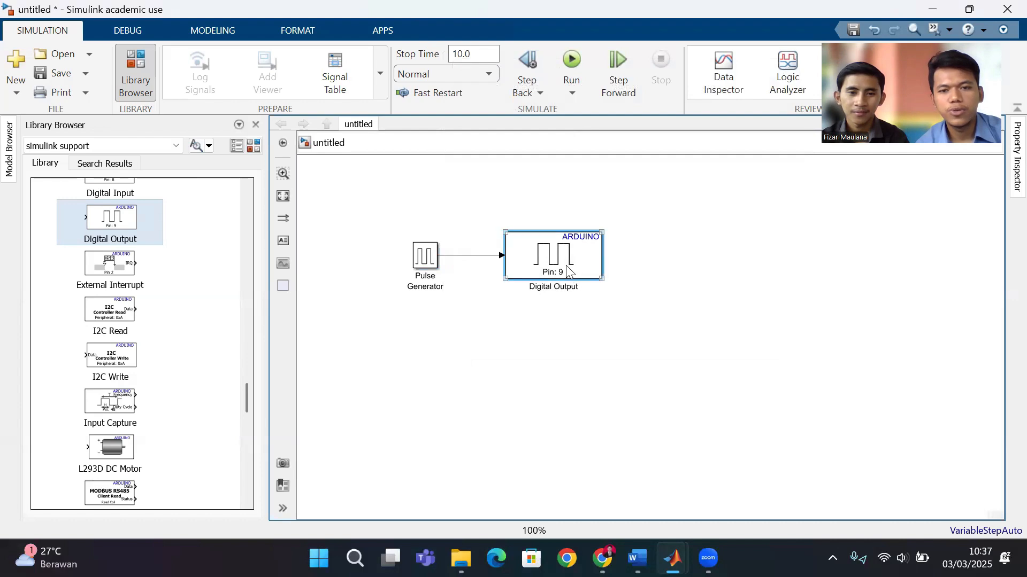
double_click(568, 271)
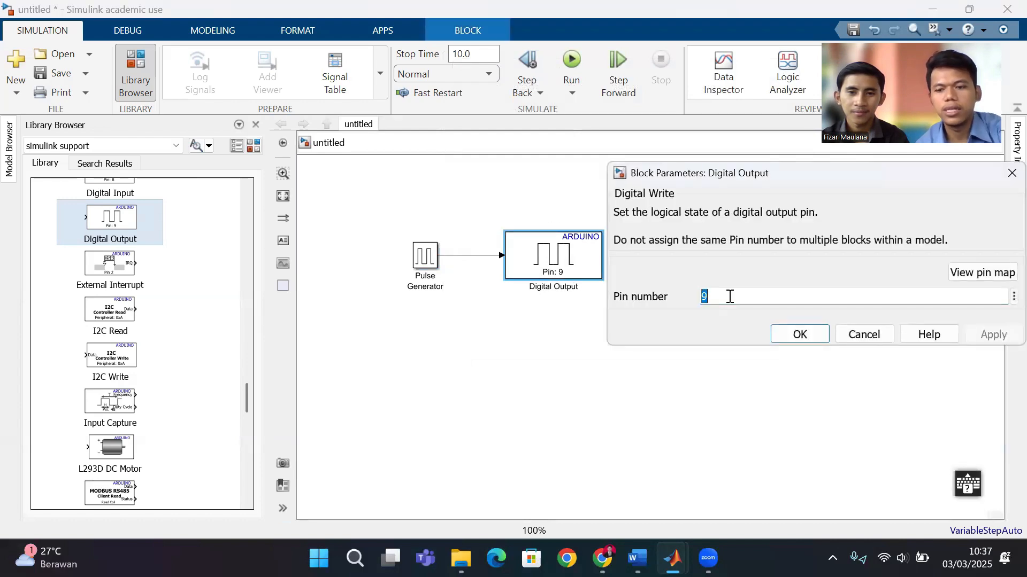
text(3)
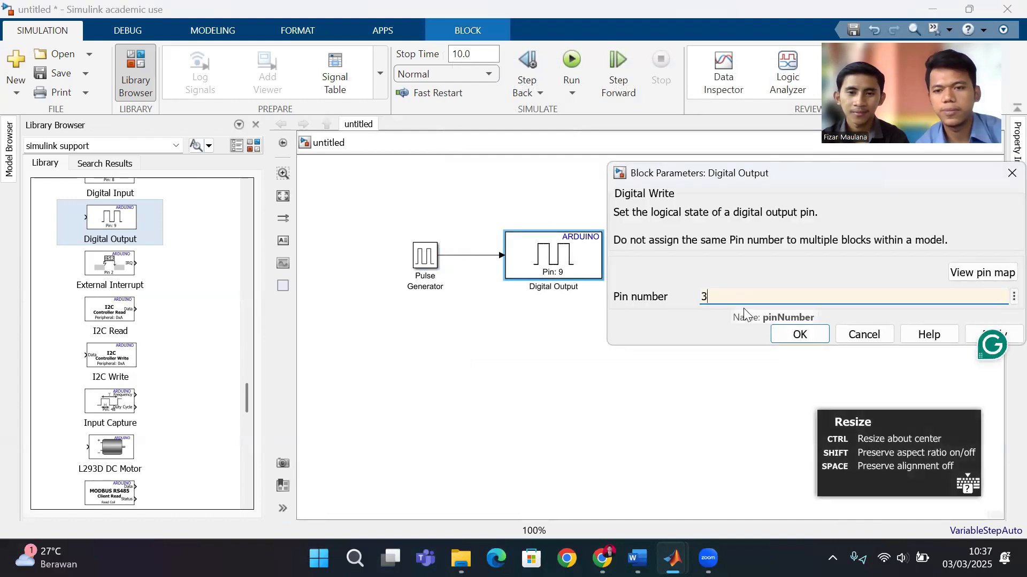
click(776, 332)
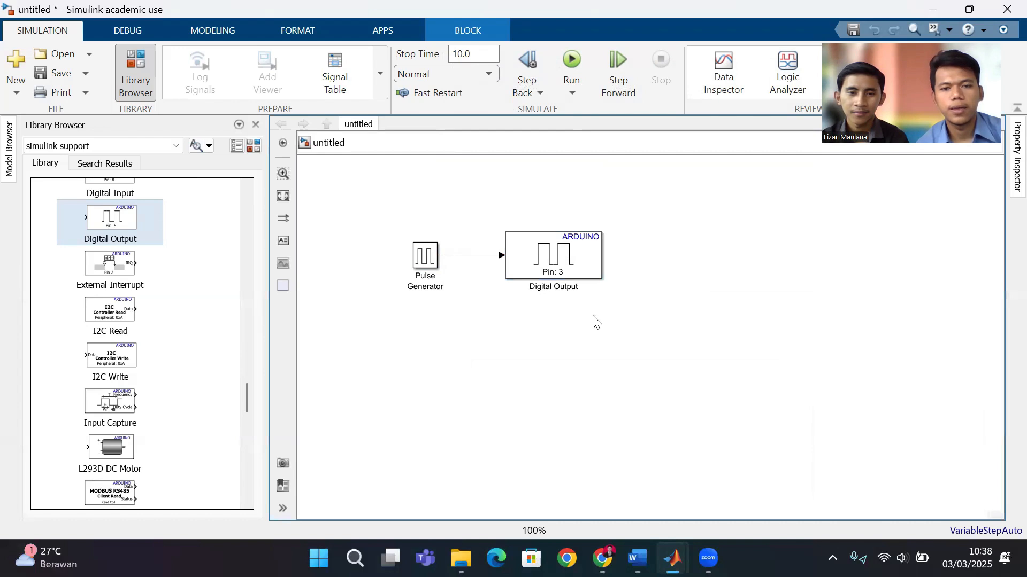
- Enable signal logging on the line between the Pulse Generator and the Digital Output
click(479, 259)
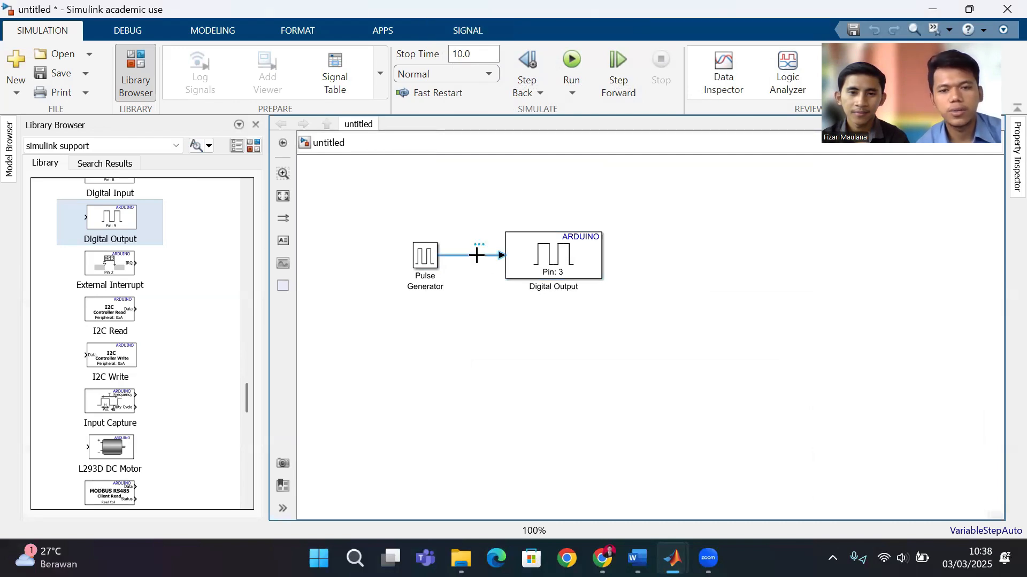
right_click(478, 257)
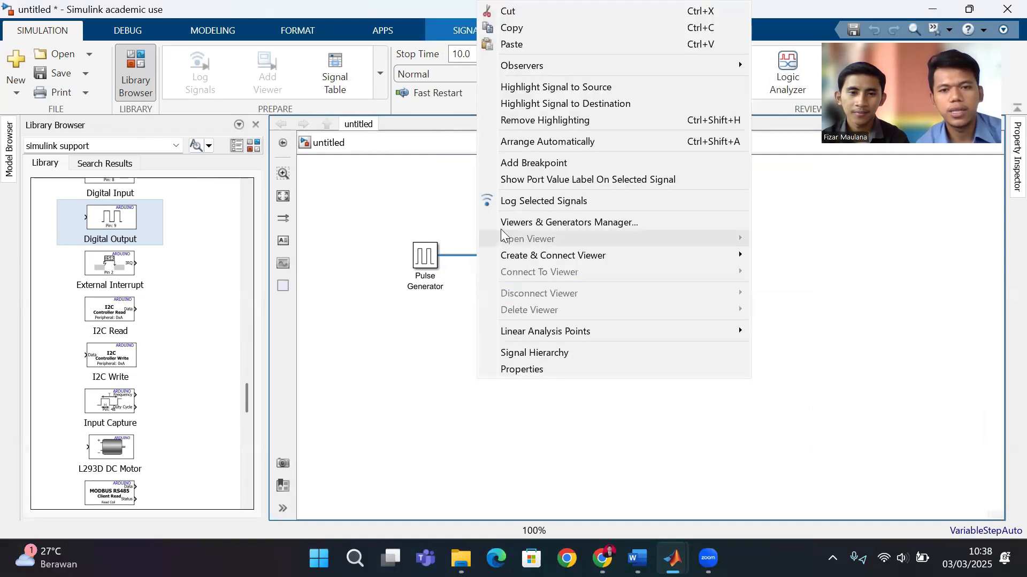
click(527, 201)
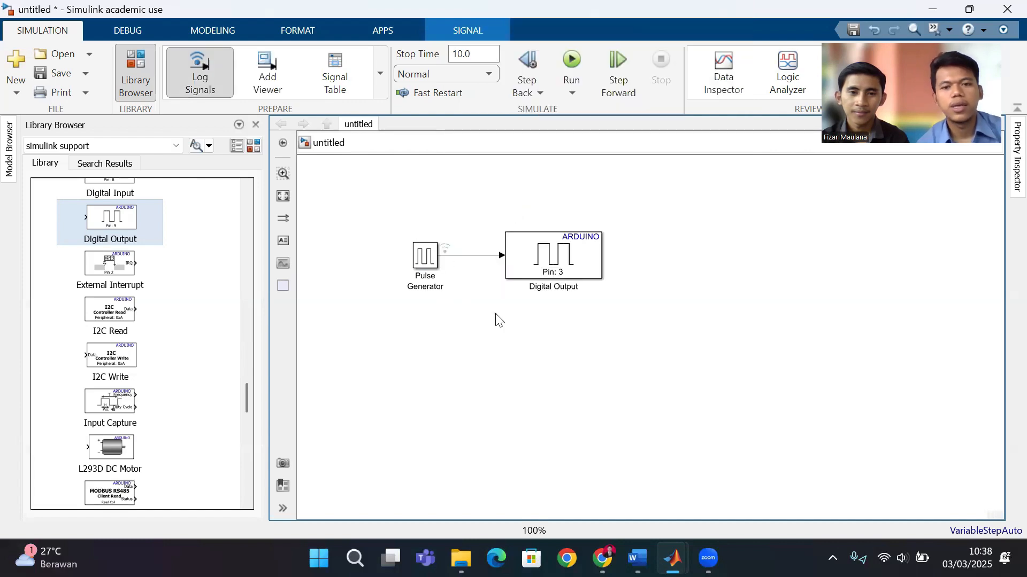
click(454, 256)
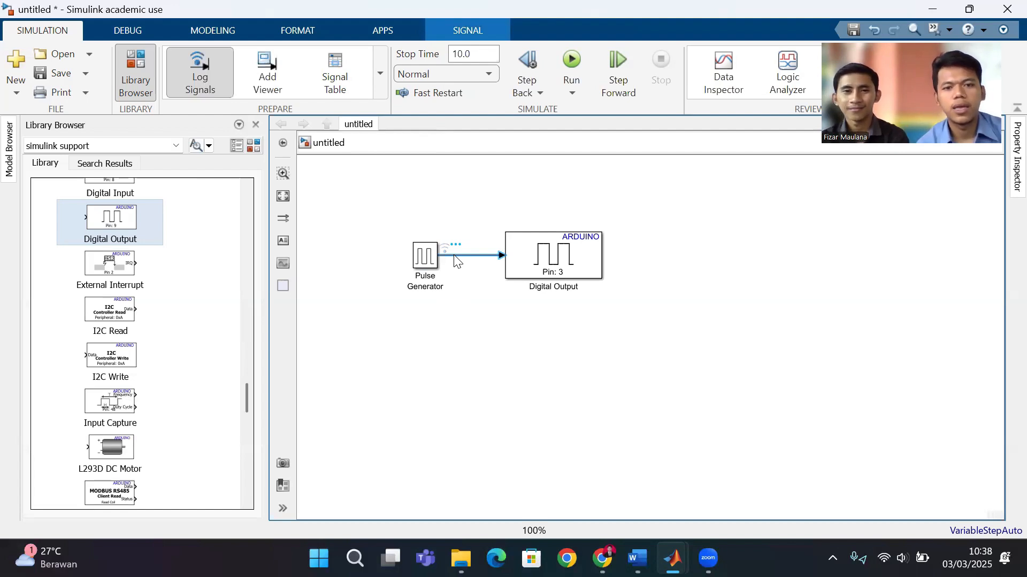
click(779, 228)
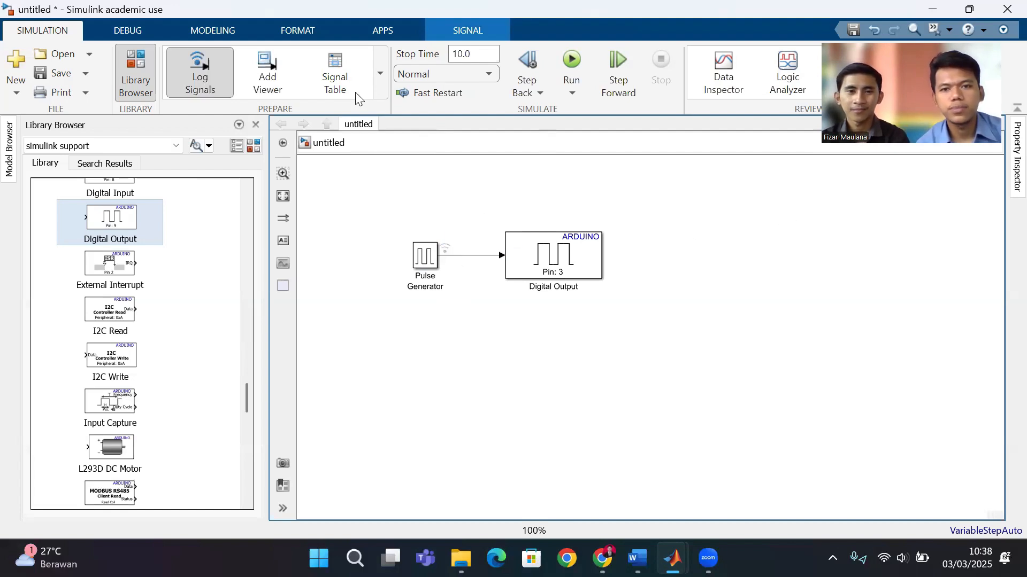
- Set the simulation stop time to inf in the model's configuration parameters
click(206, 30)
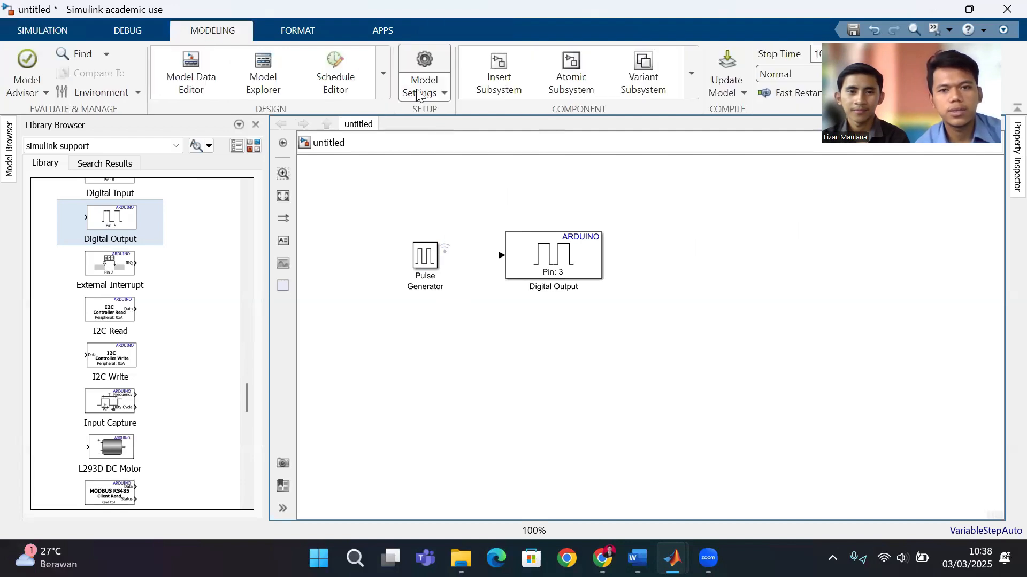
click(421, 94)
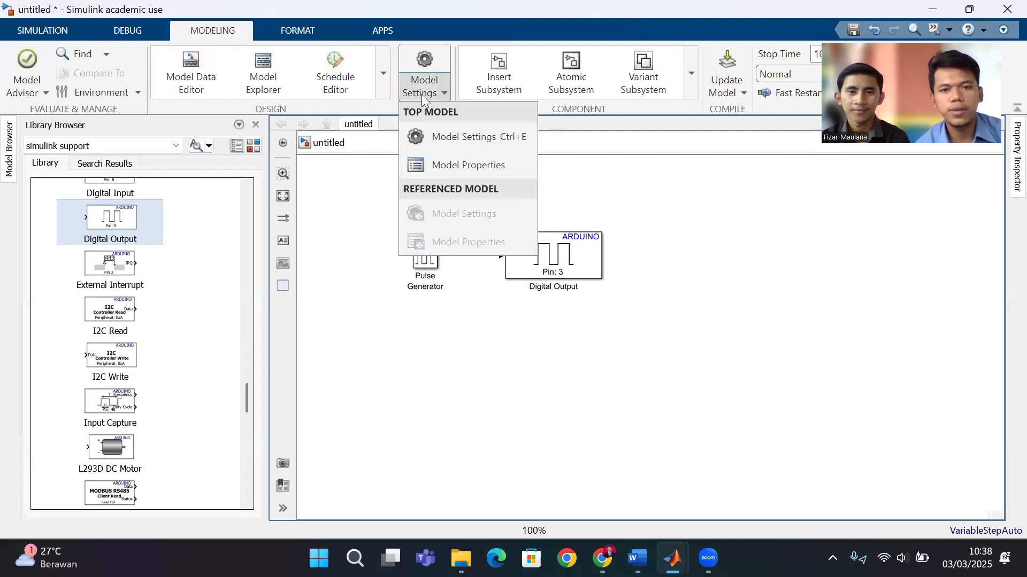
click(437, 140)
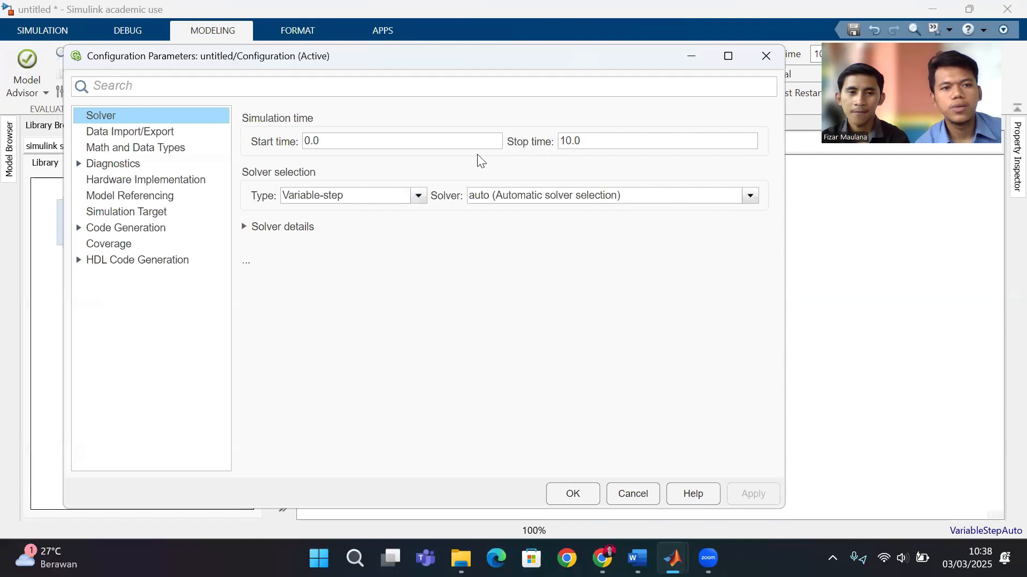
double_click(610, 143)
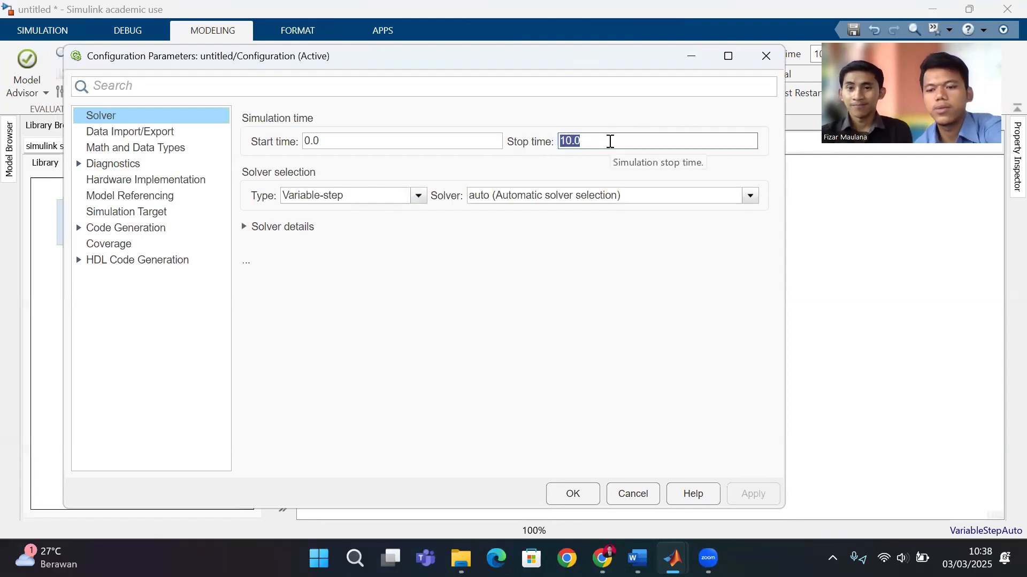
key(BackSpace)
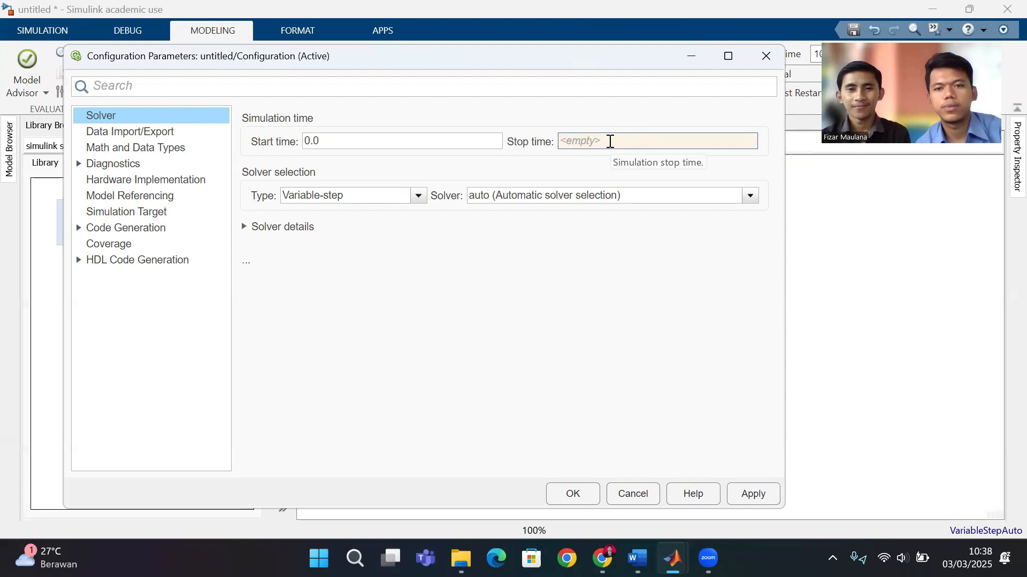
text(1)
key(BackSpace)
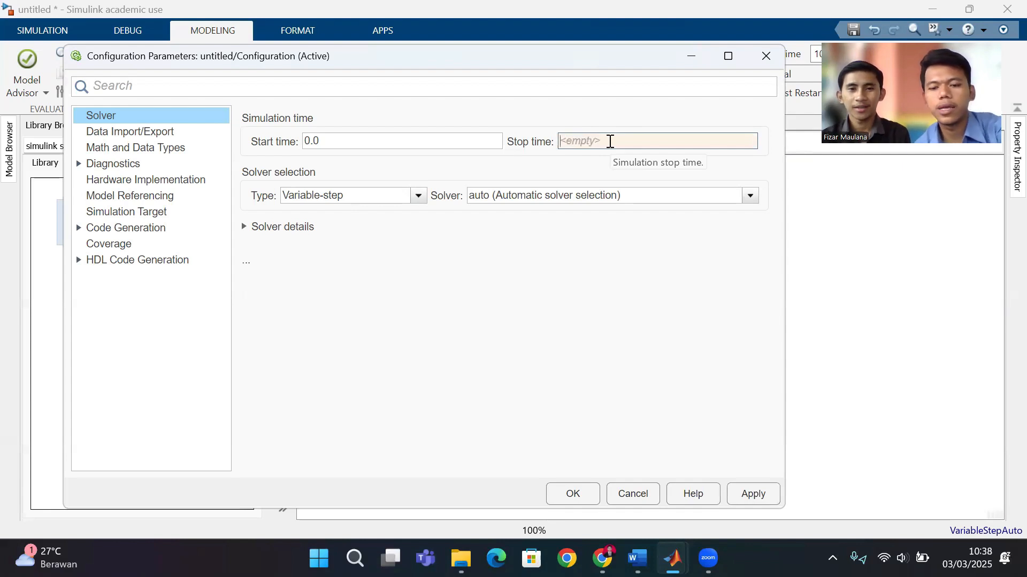
text(inf)
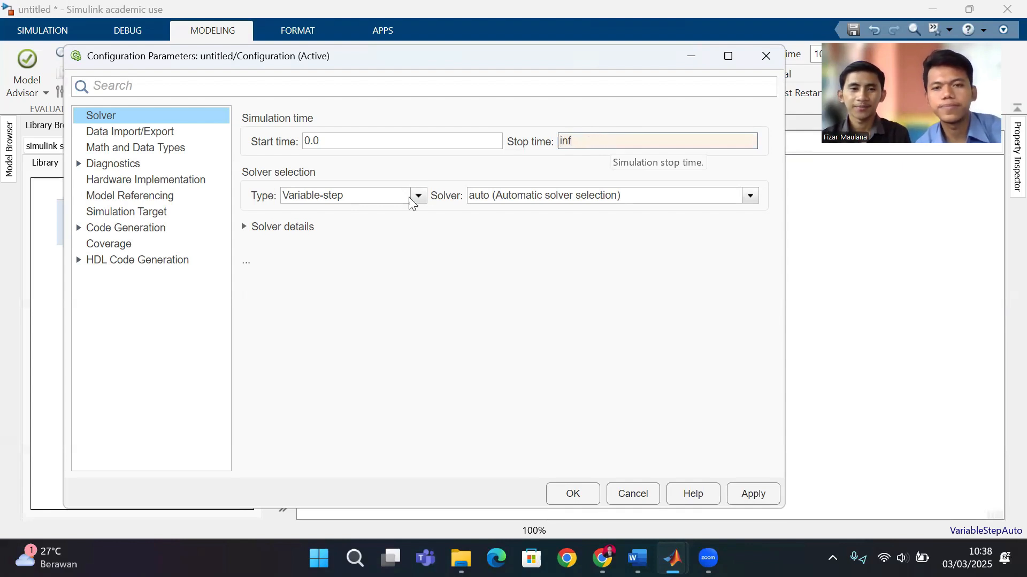
- Set the solver type to Fixed-step and the solver to discrete (no continuous states)
click(419, 200)
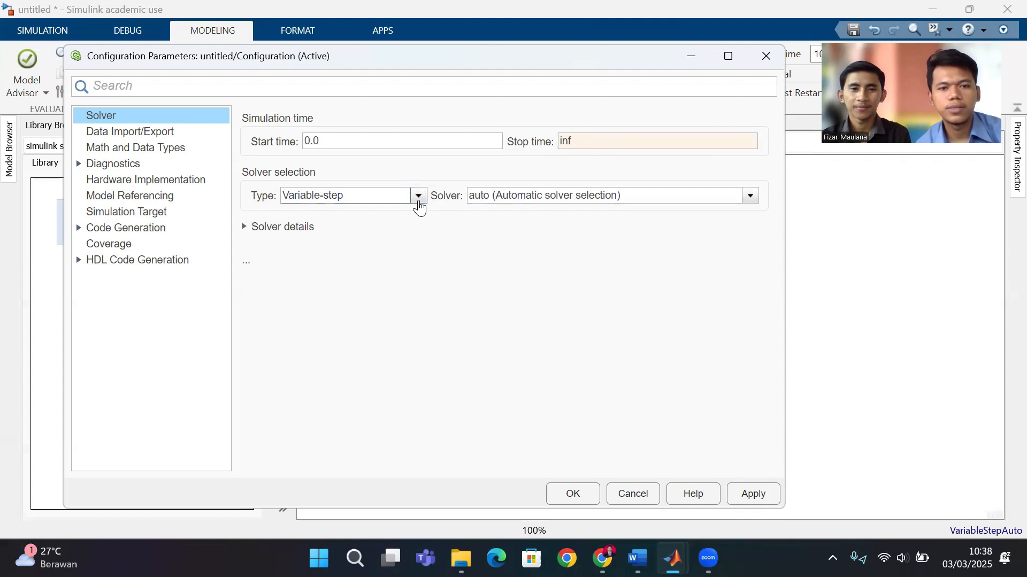
click(419, 205)
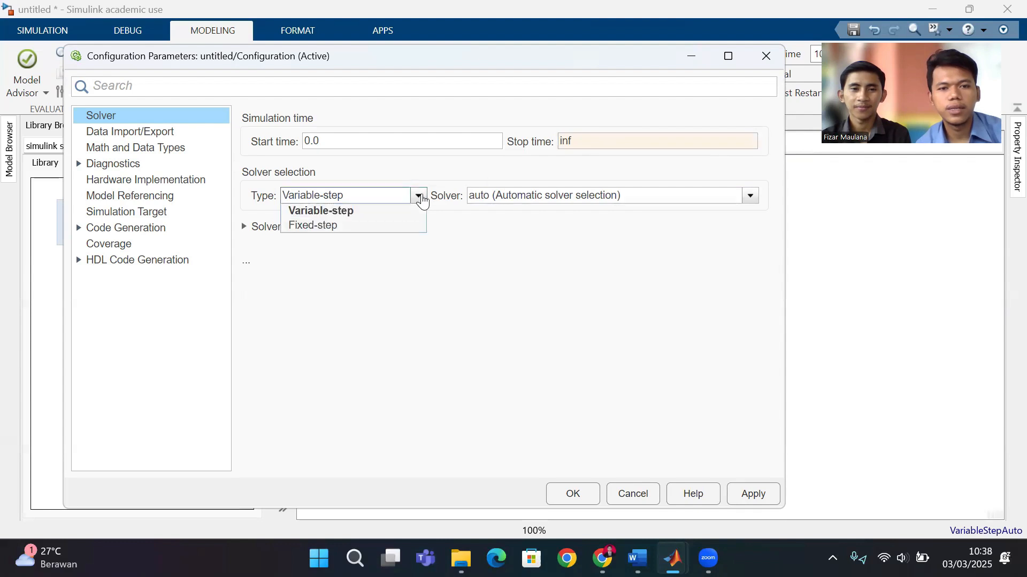
click(399, 226)
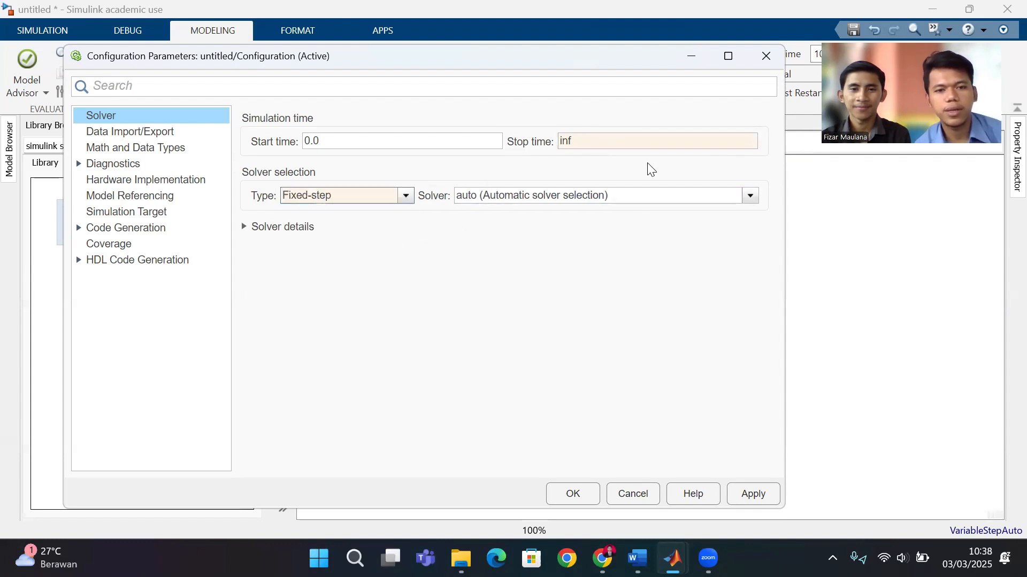
click(593, 202)
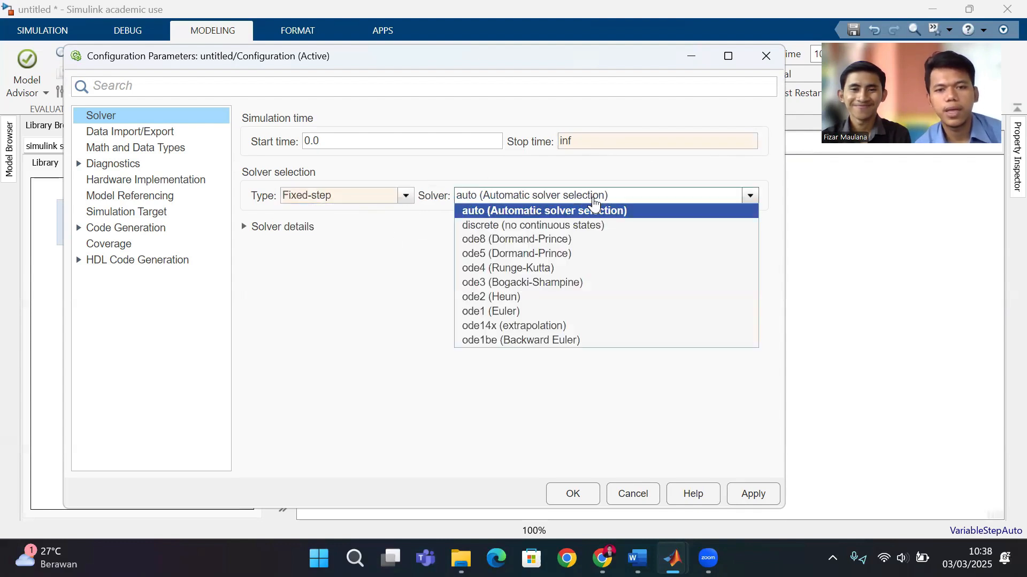
click(571, 226)
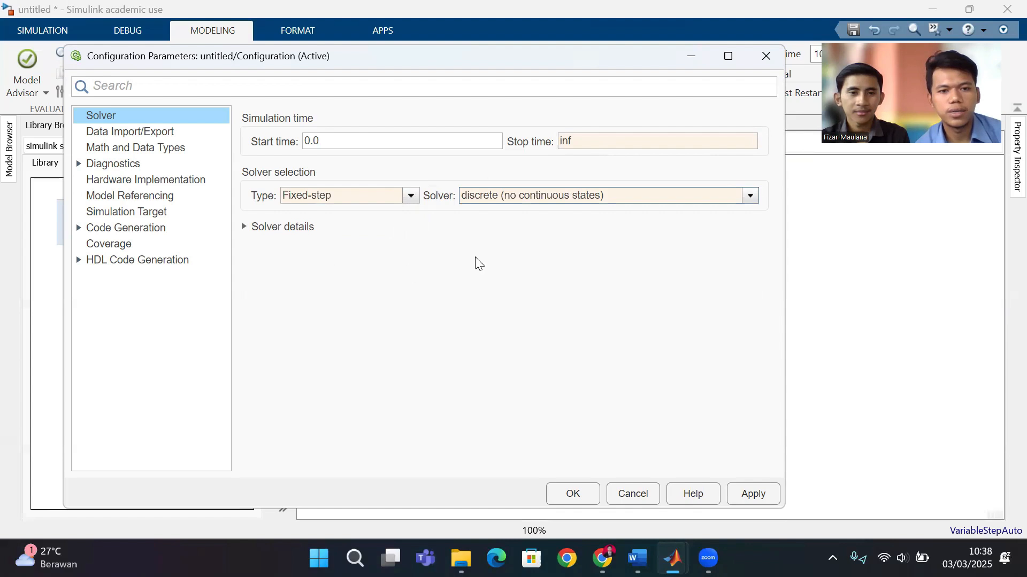
click(278, 229)
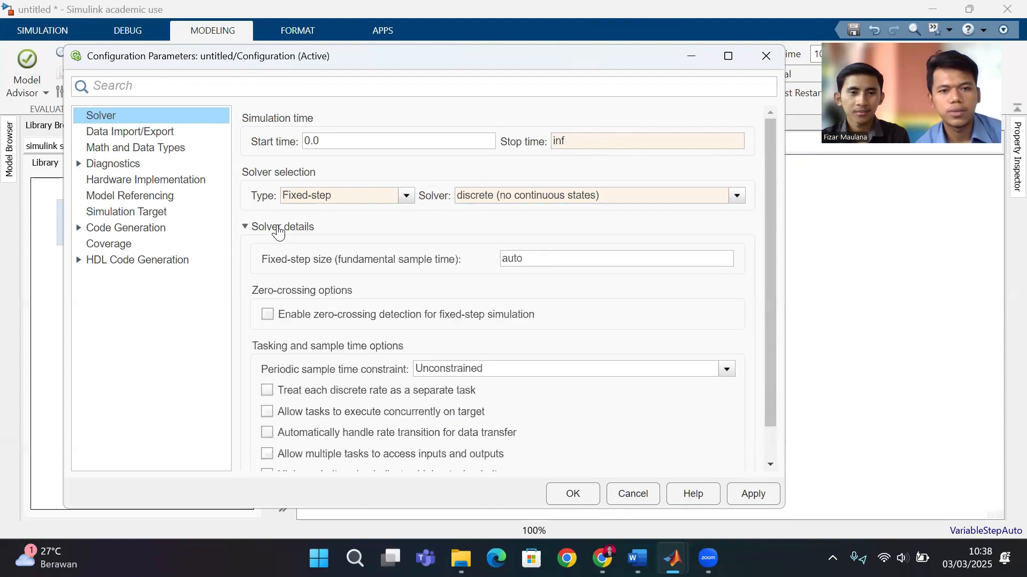
click(278, 229)
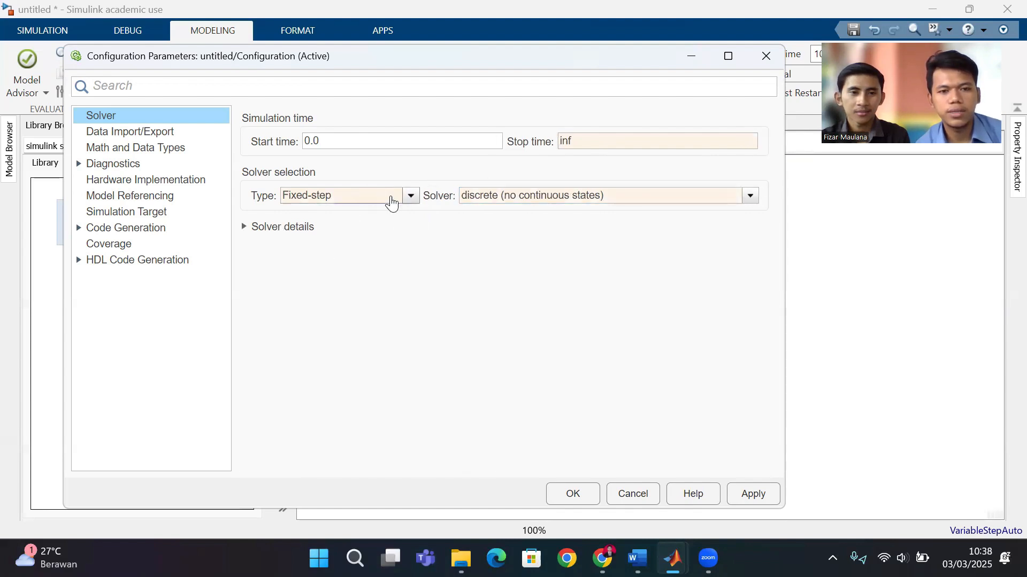
click(411, 198)
click(380, 222)
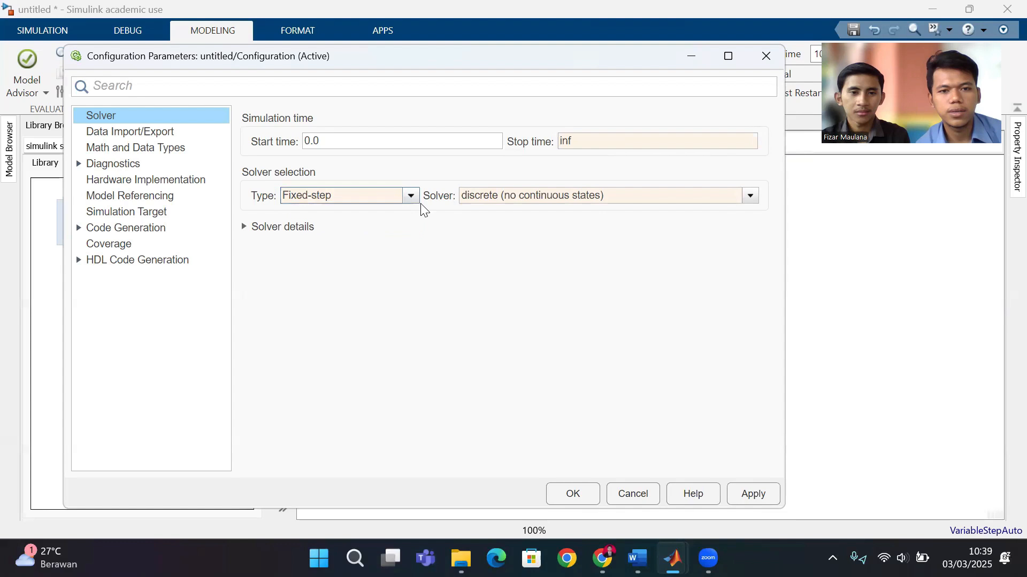
click(486, 202)
click(490, 224)
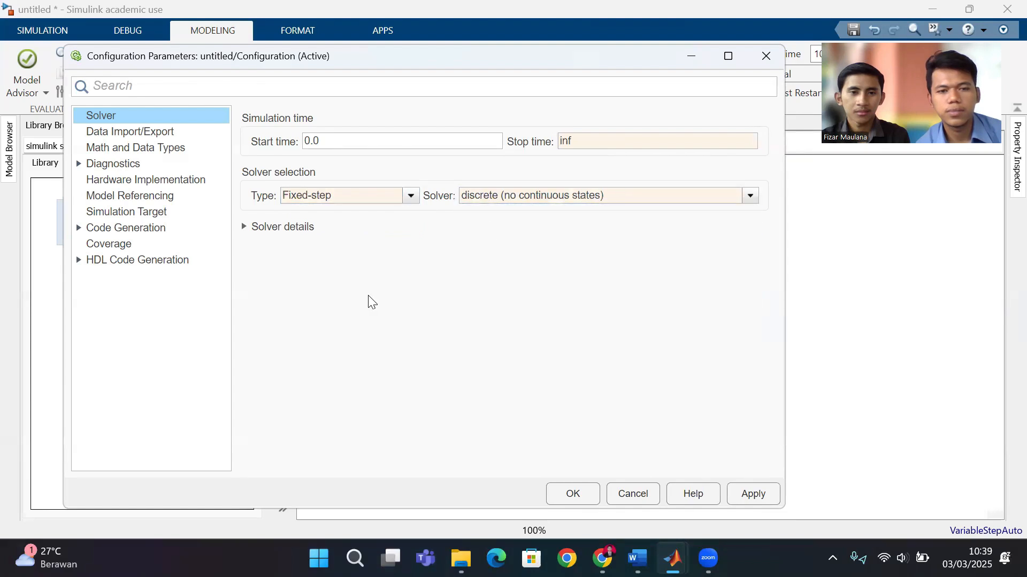
click(132, 128)
click(121, 116)
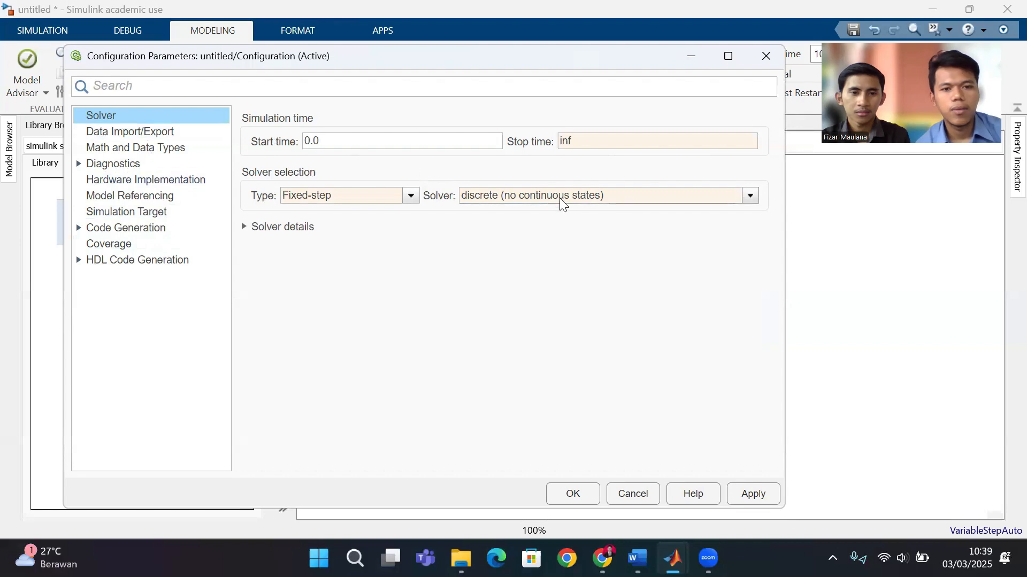
- Switch the solver to auto (Automatic solver selection) and the solver type to Variable-step
click(551, 201)
click(524, 211)
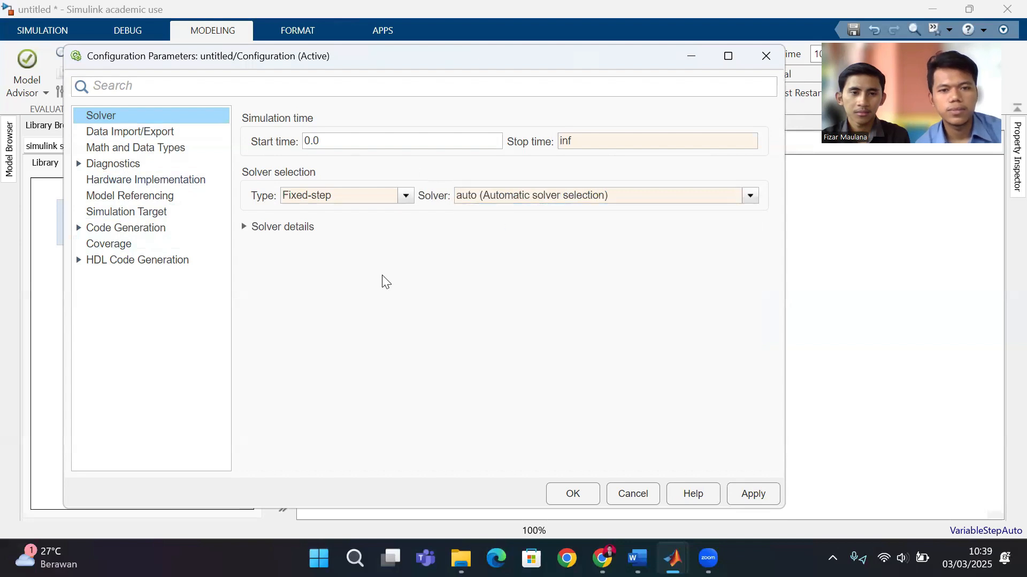
click(406, 197)
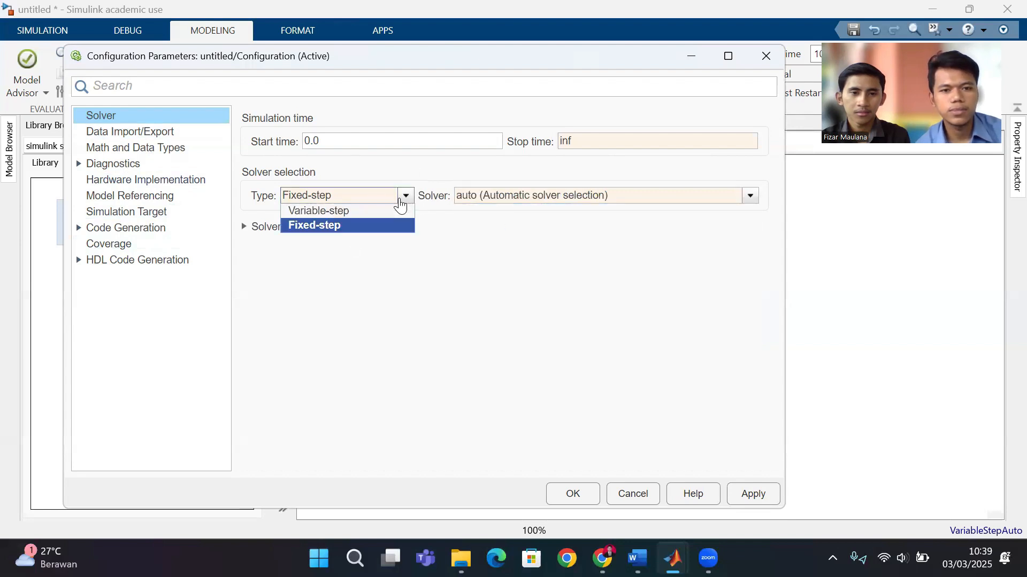
click(372, 210)
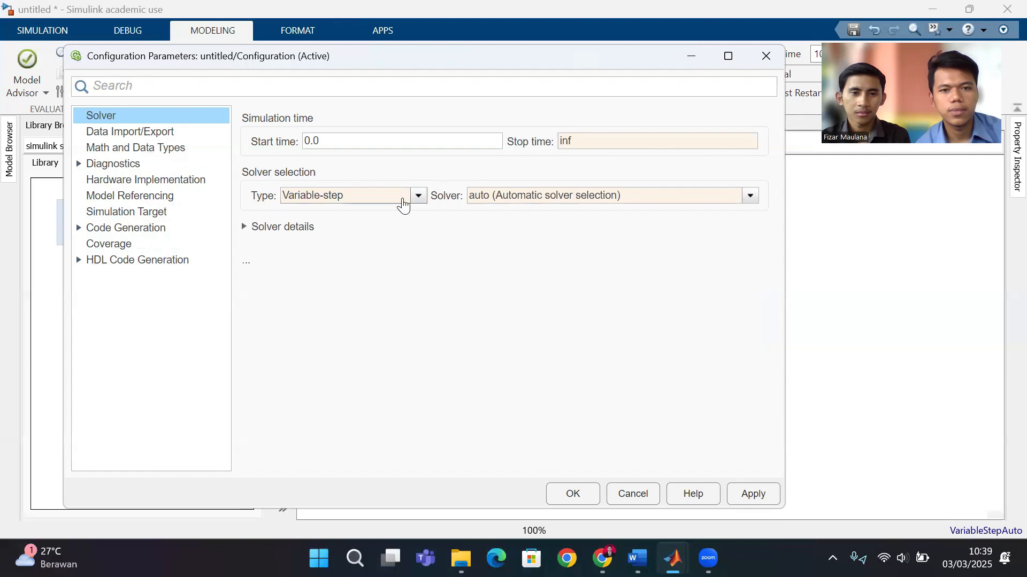
- Set the solver type back to Fixed-step and the solver to discrete (no continuous states)
click(404, 205)
click(367, 224)
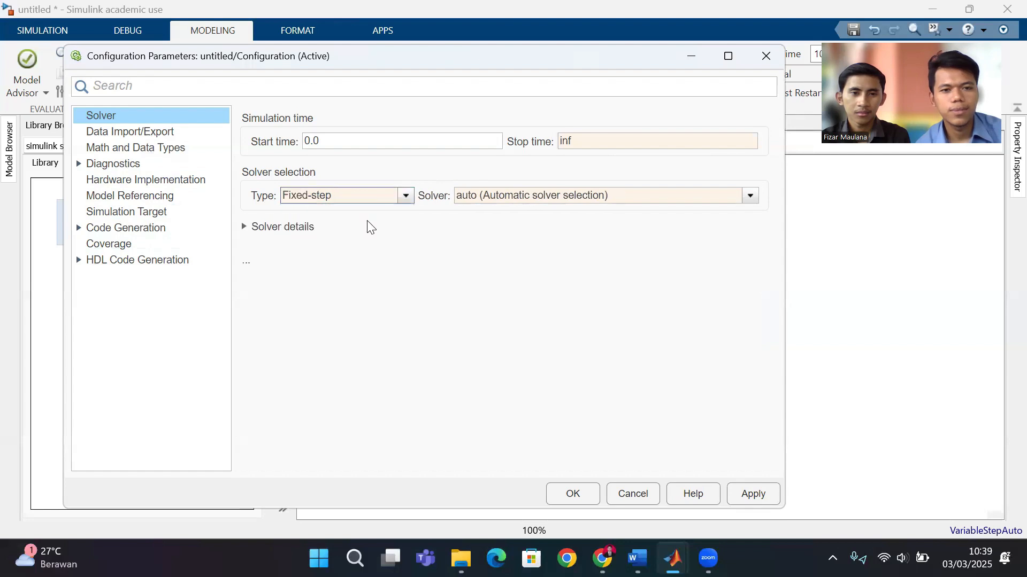
click(484, 197)
click(487, 224)
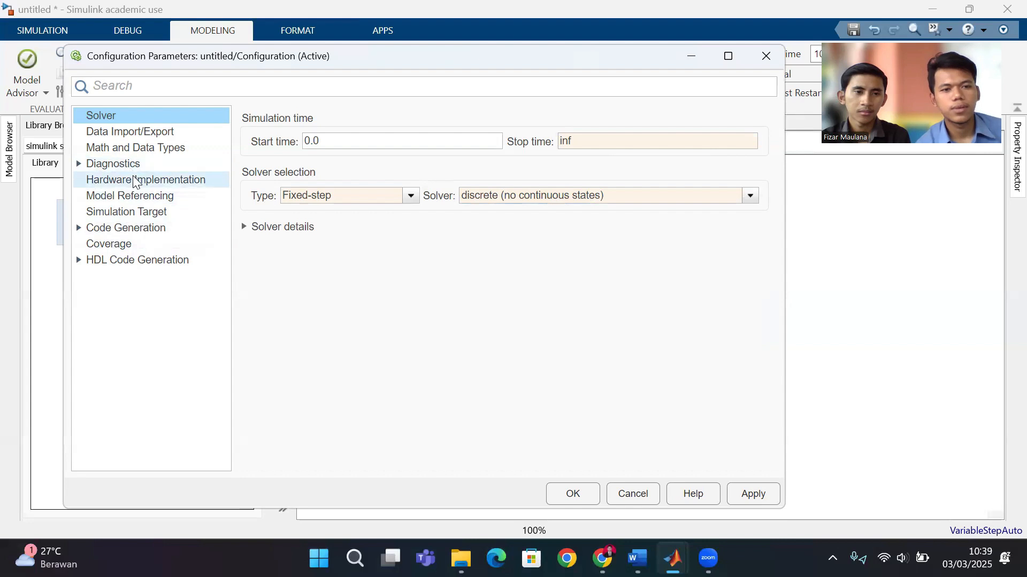
- Set the hardware board to Arduino Uno in the model's hardware implementation settings
click(172, 182)
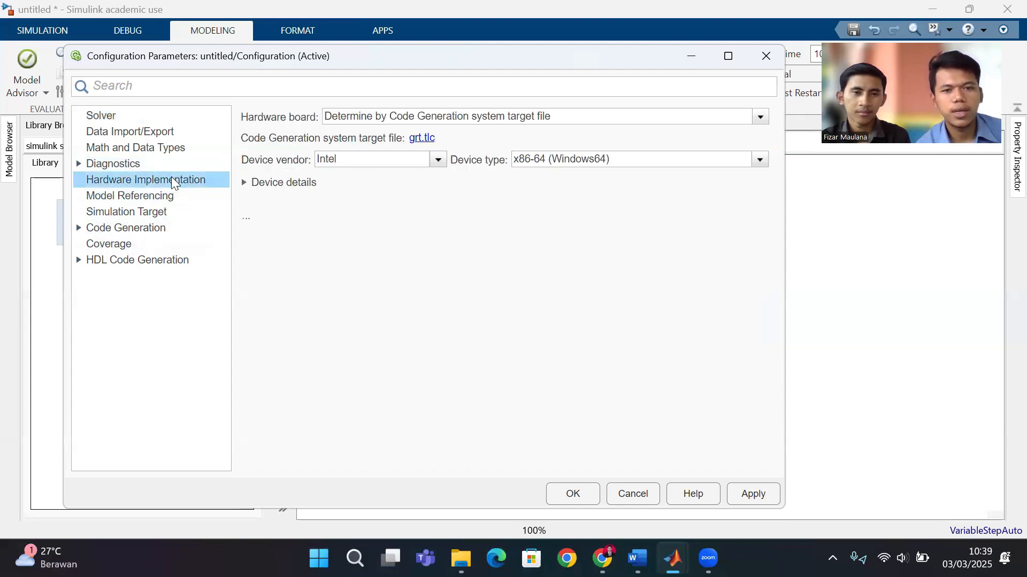
click(396, 122)
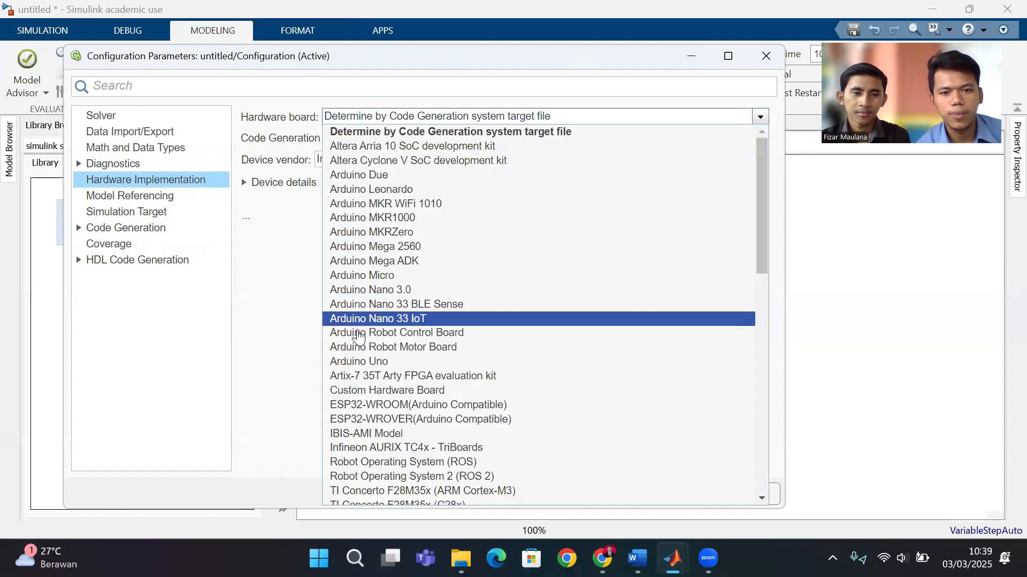
click(373, 363)
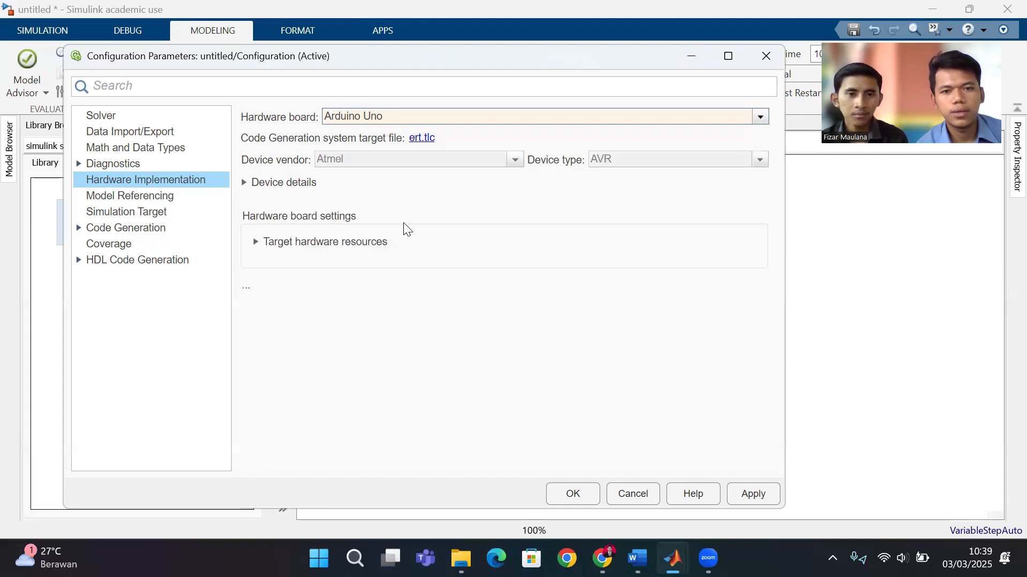
- Set the host-board connection's application download COM port to Manually Select and choose COM5 as the host COM port
click(291, 243)
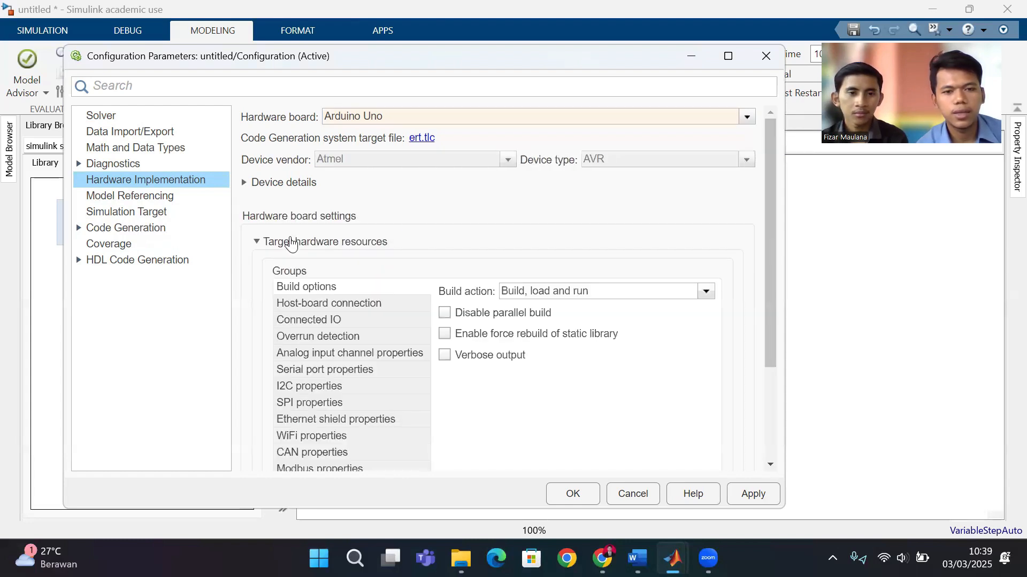
click(331, 307)
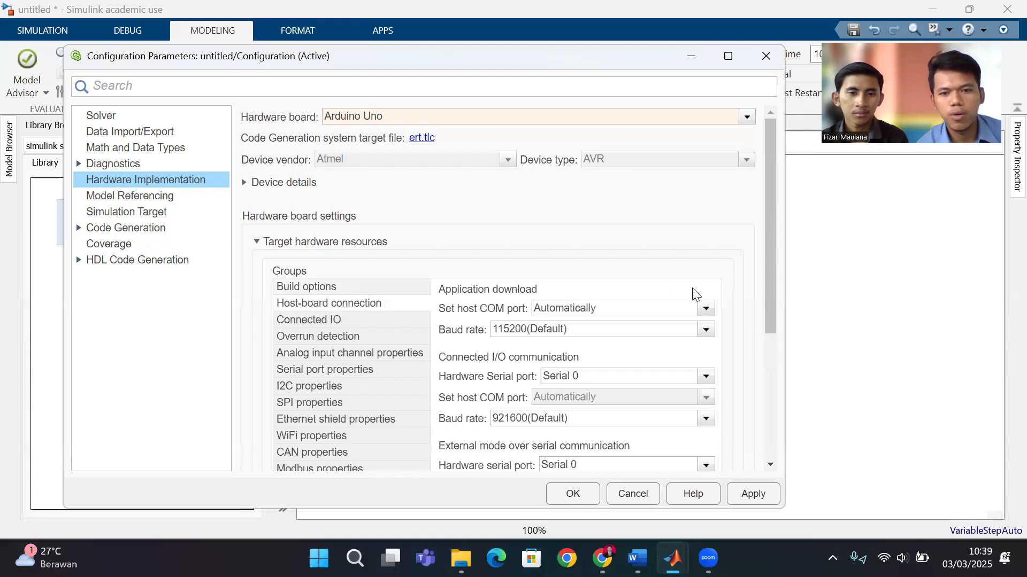
scroll(688, 341, down, 3)
scroll(689, 342, up, 3)
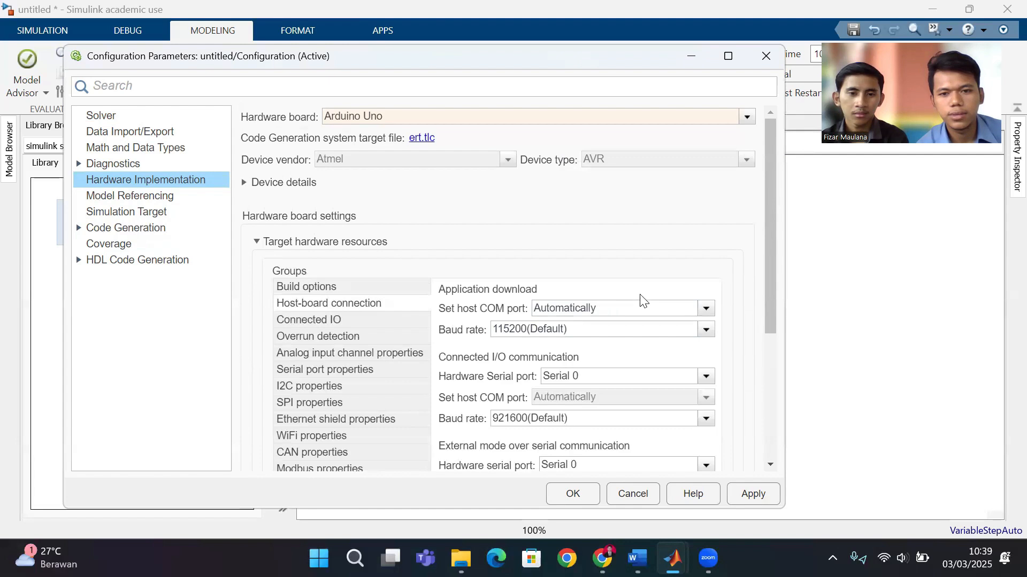
click(671, 307)
click(671, 307)
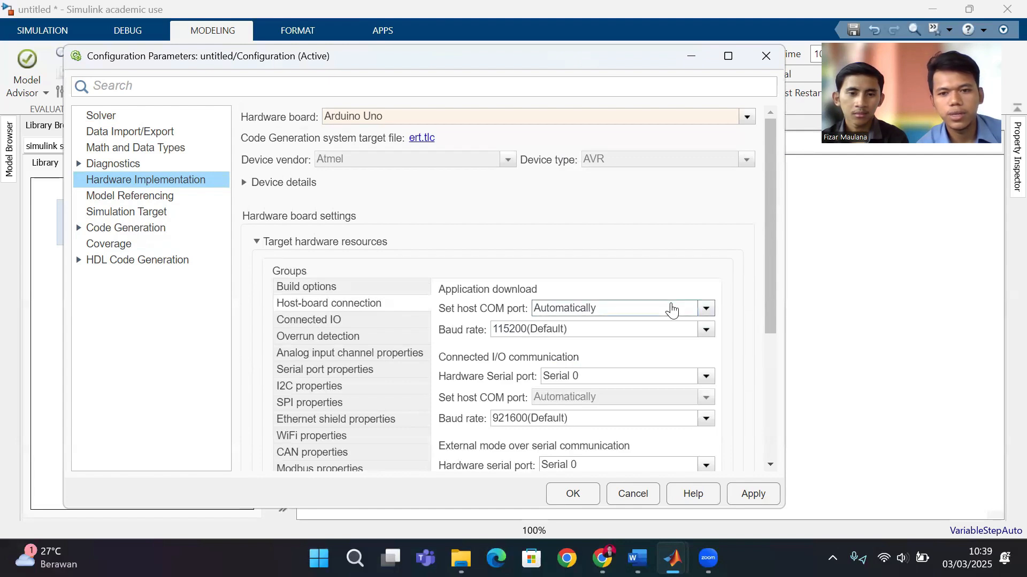
click(667, 309)
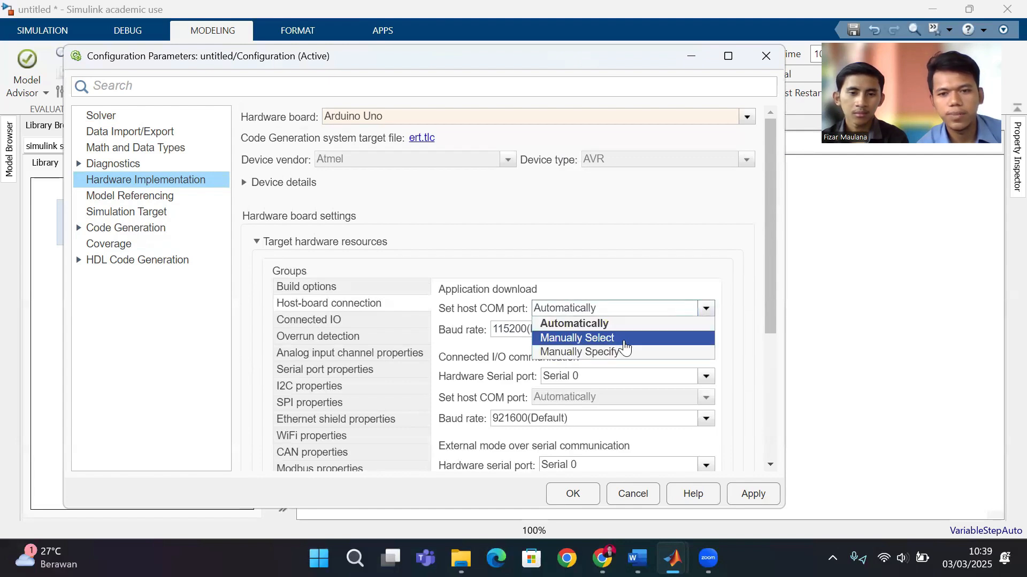
click(625, 342)
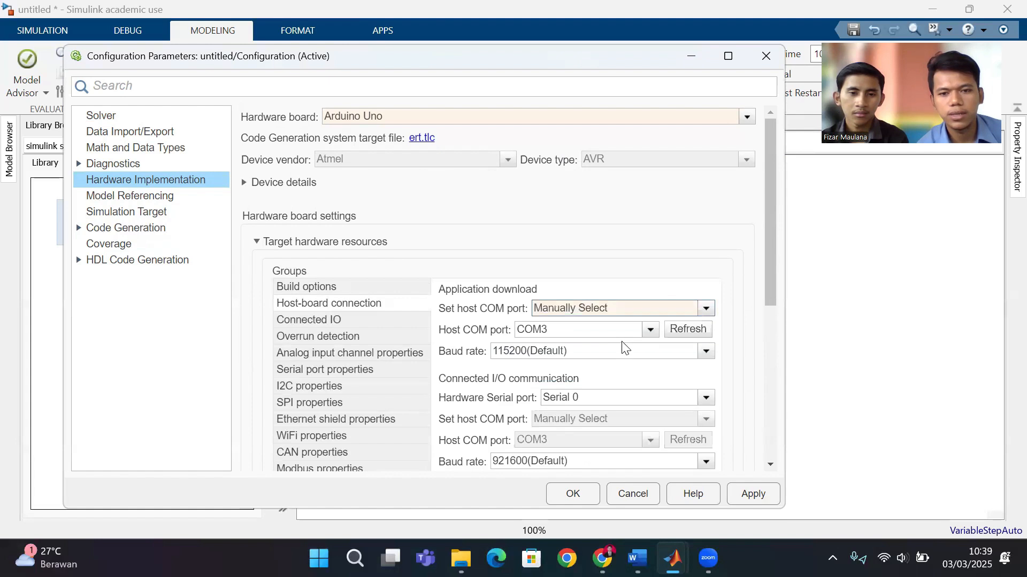
click(619, 329)
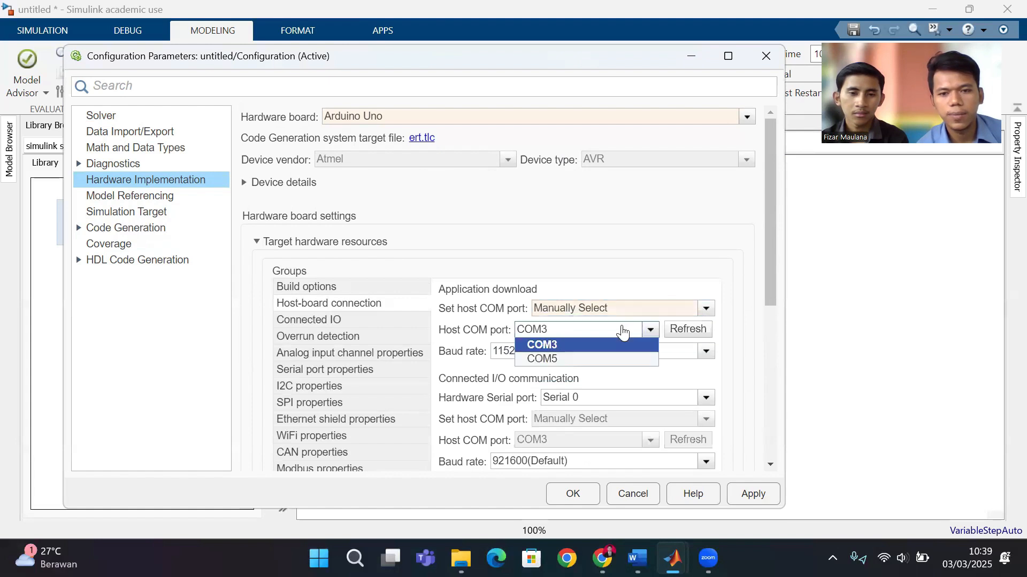
click(600, 360)
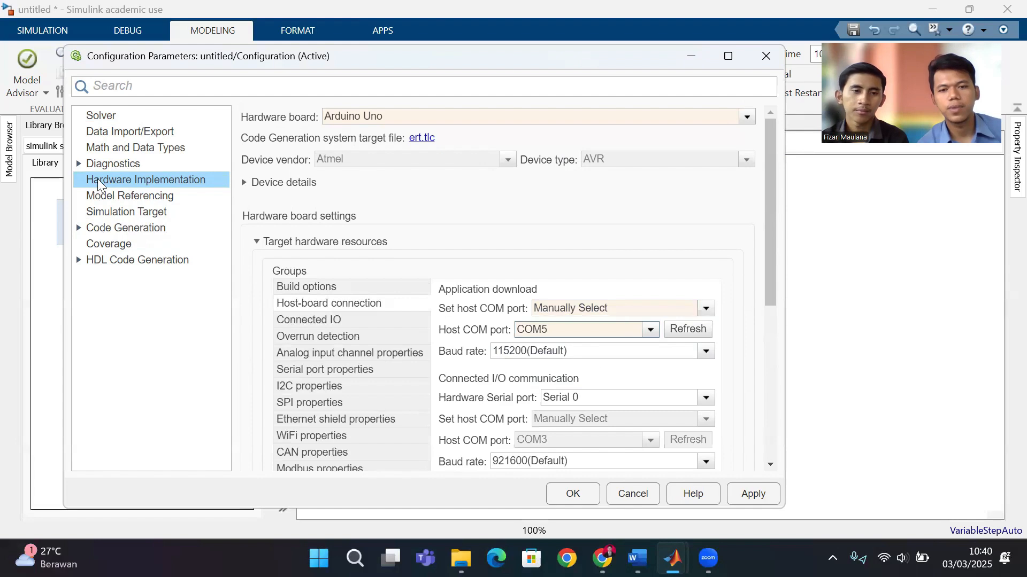
- Recheck the solver settings, apply the configuration parameters and close the dialog
click(129, 117)
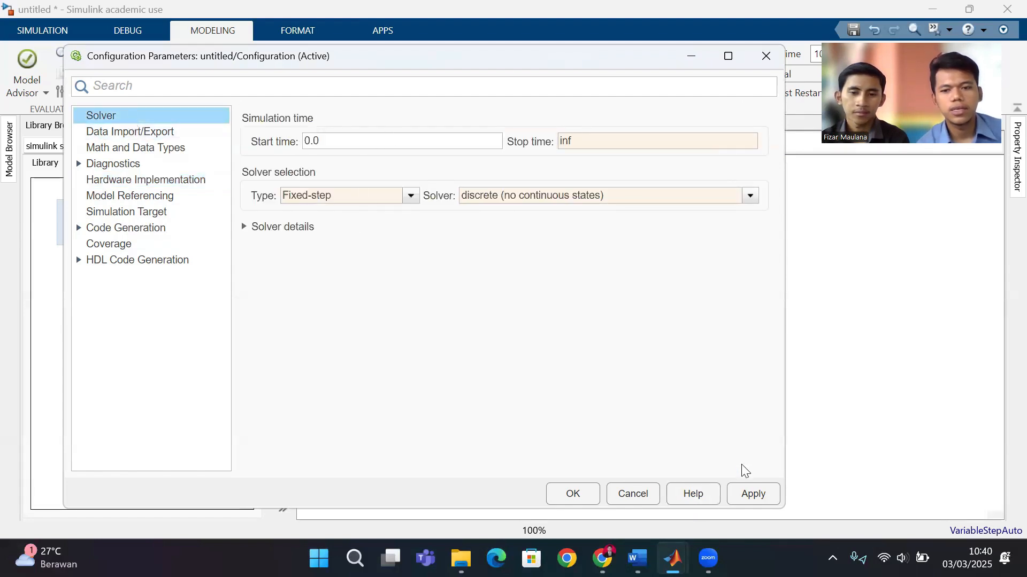
click(742, 493)
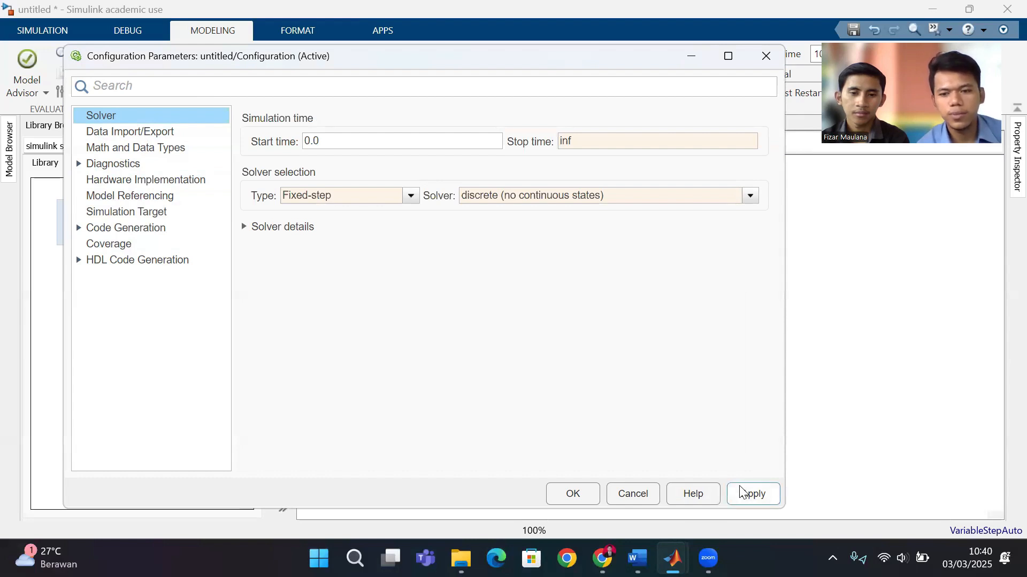
click(577, 496)
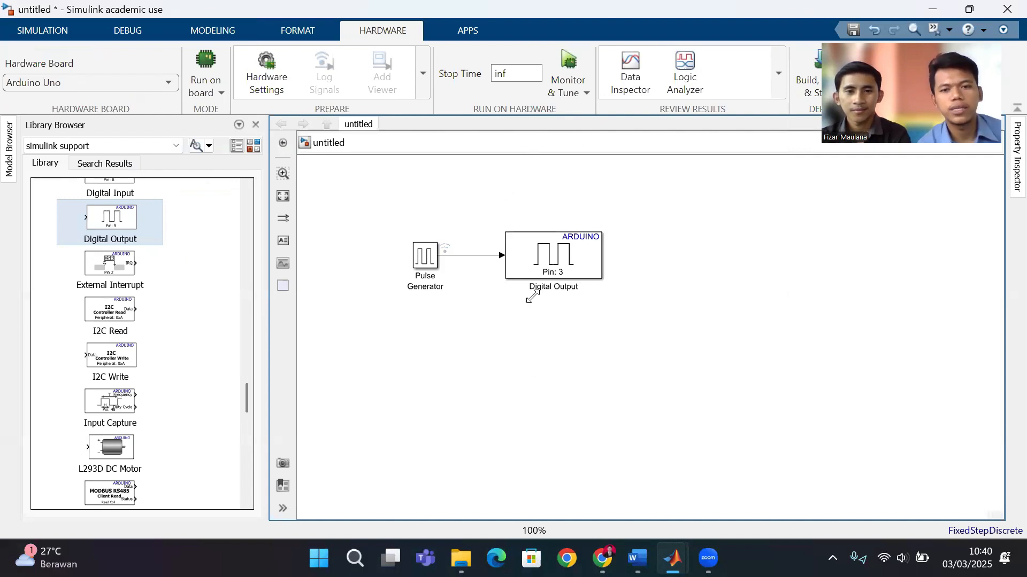
- Run the simulation and view the logged Pulse Generator signal in the Simulation Data Inspector
click(58, 34)
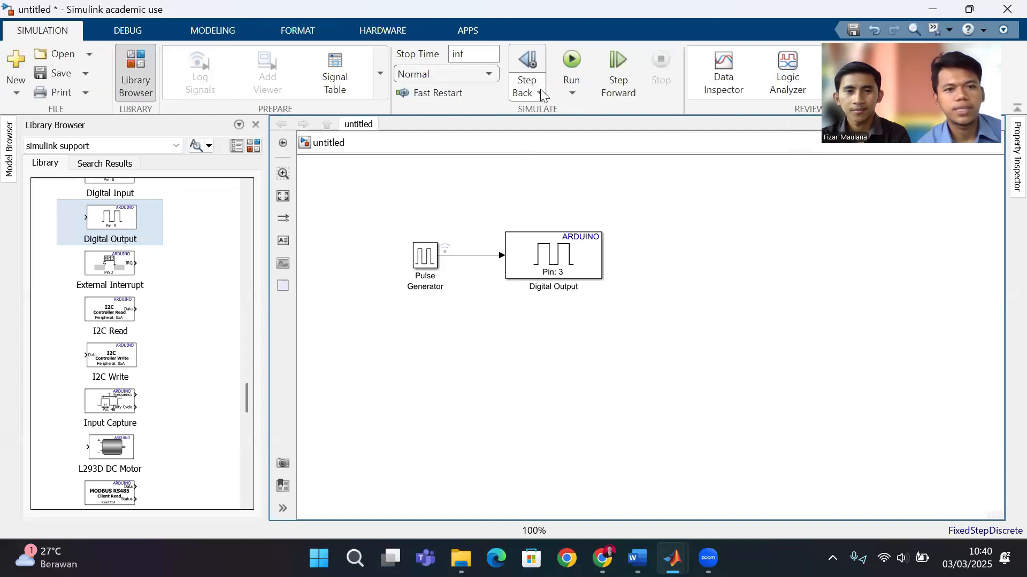
click(575, 60)
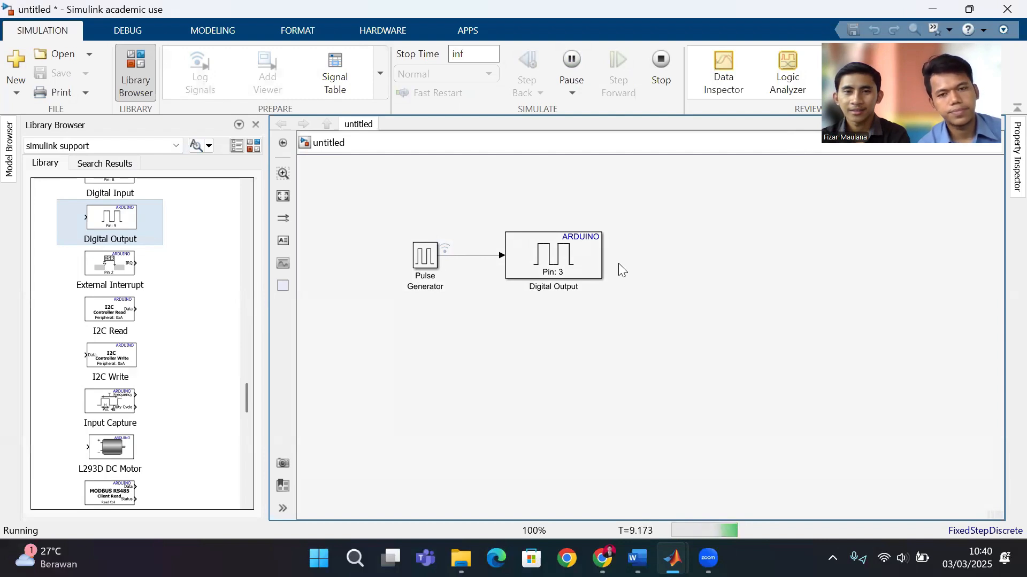
click(445, 250)
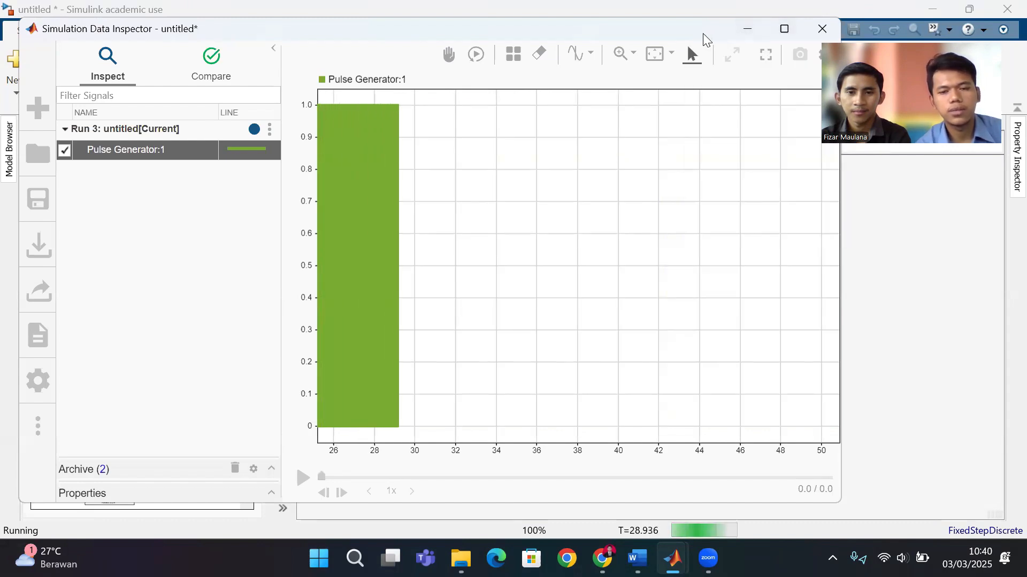
drag(718, 29, 710, 31)
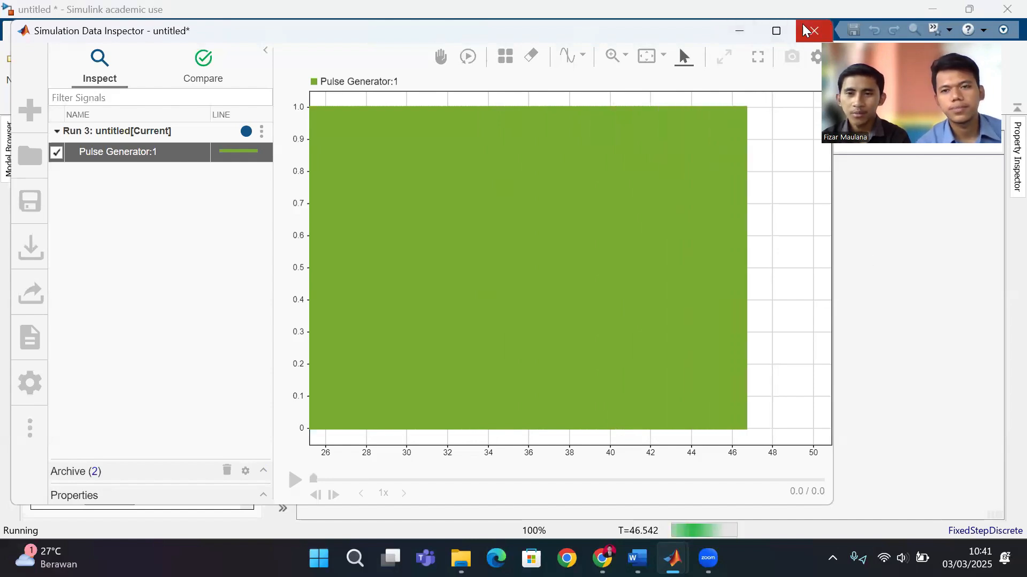
click(811, 33)
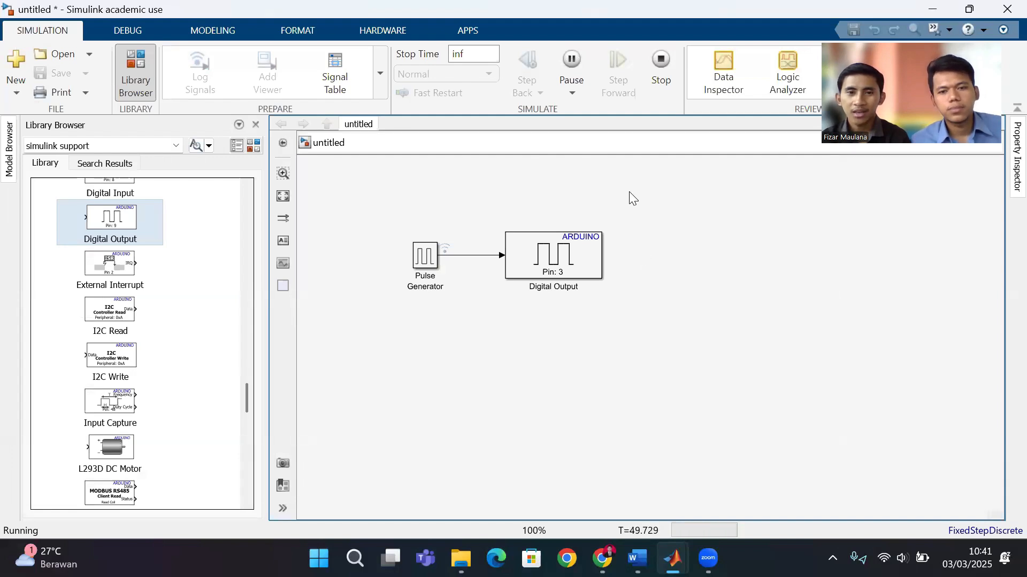
- Stop the running simulation of the Pulse Generator and Digital Output model
click(365, 31)
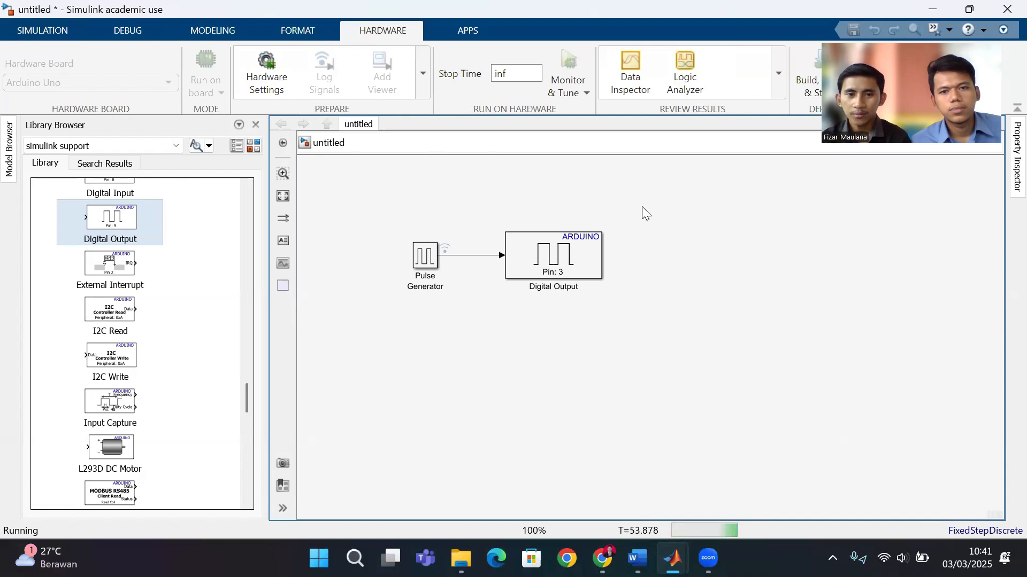
click(61, 34)
click(661, 67)
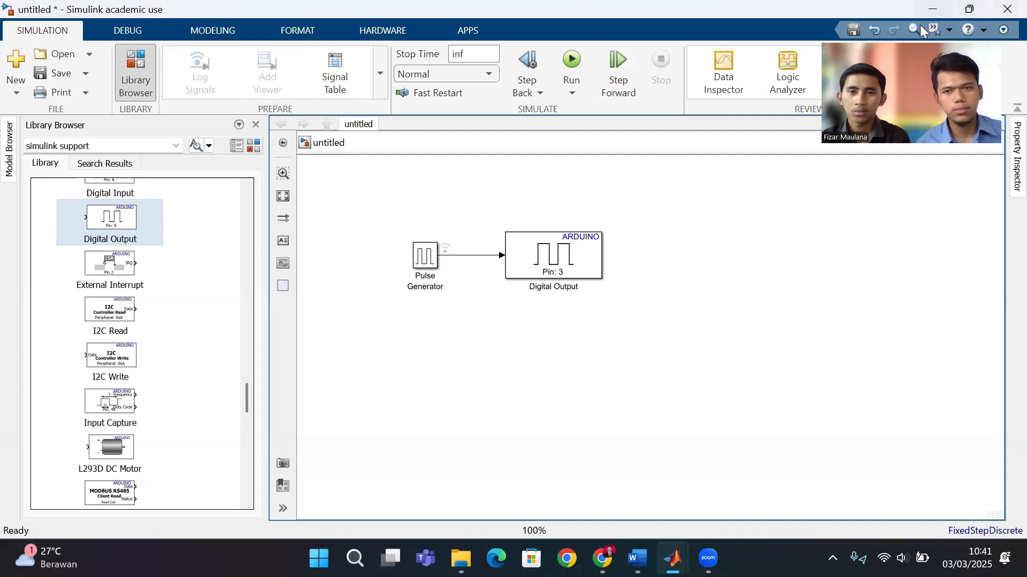
- Switch to the main MATLAB window and create a new blank Simulink model
click(932, 11)
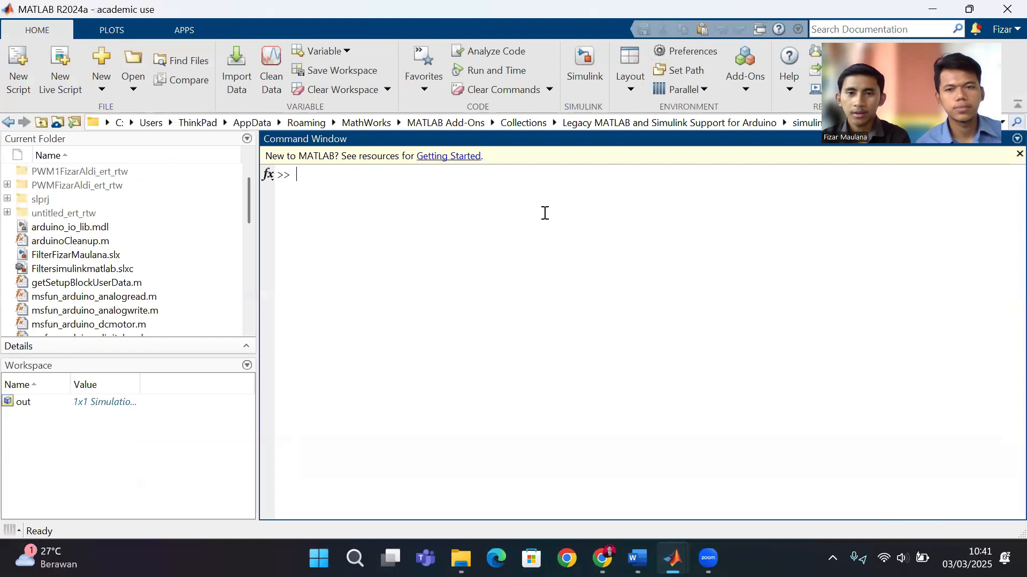
click(586, 69)
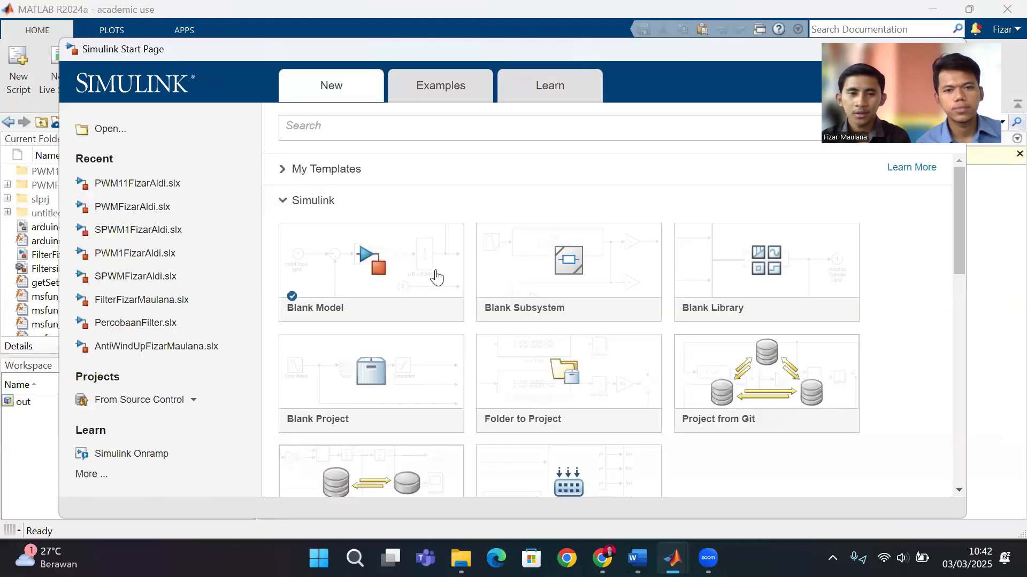
mouse_move(389, 276)
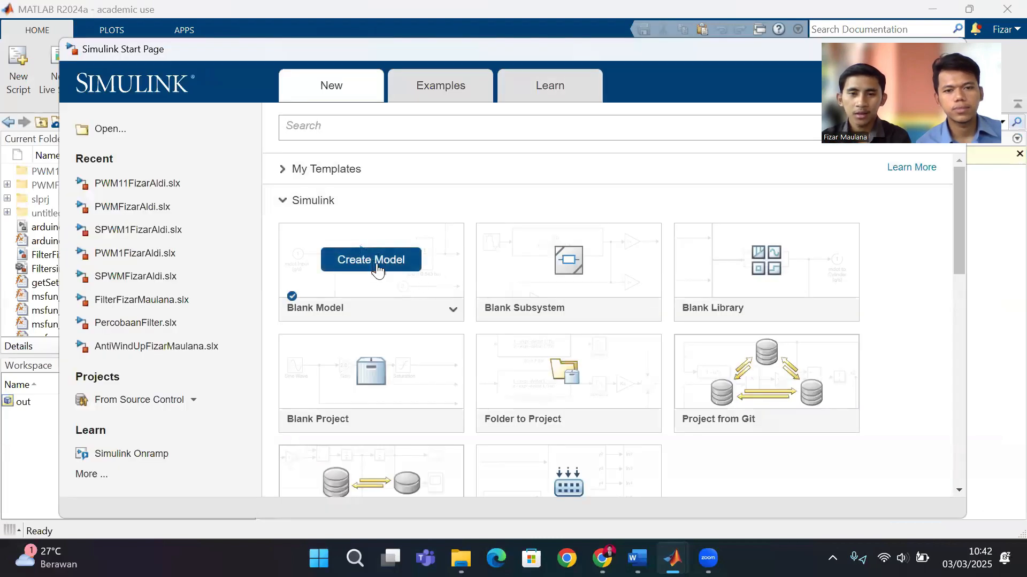
click(375, 263)
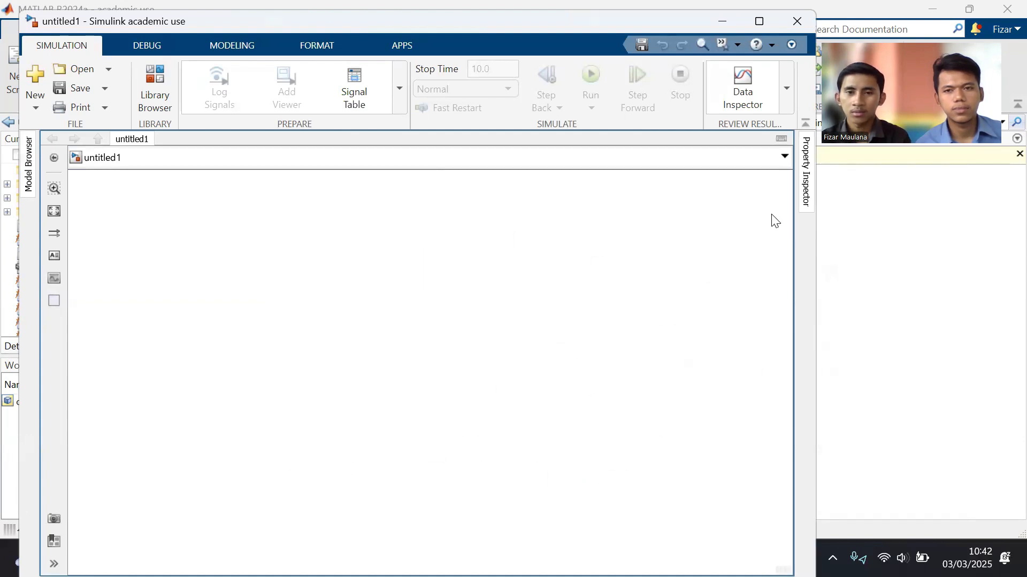
- Maximize the new model's window and add a Sine Wave block from Simulink/Sources to the canvas
click(759, 21)
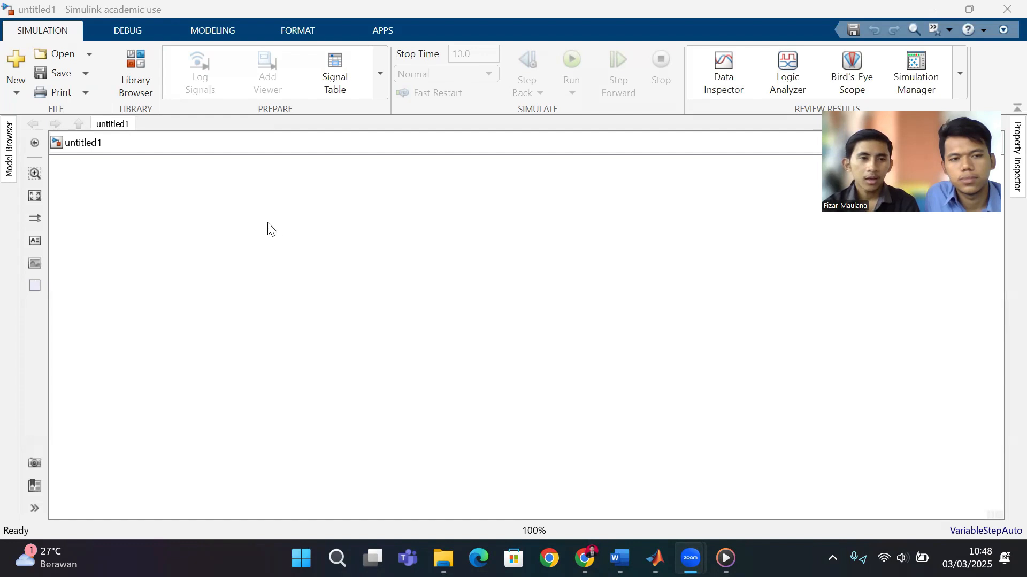
click(289, 227)
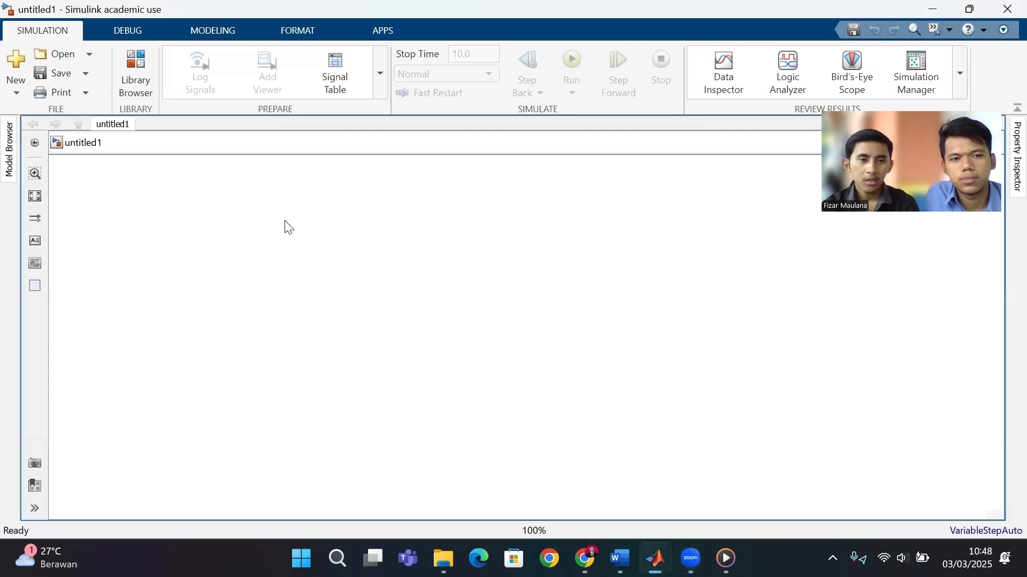
double_click(255, 225)
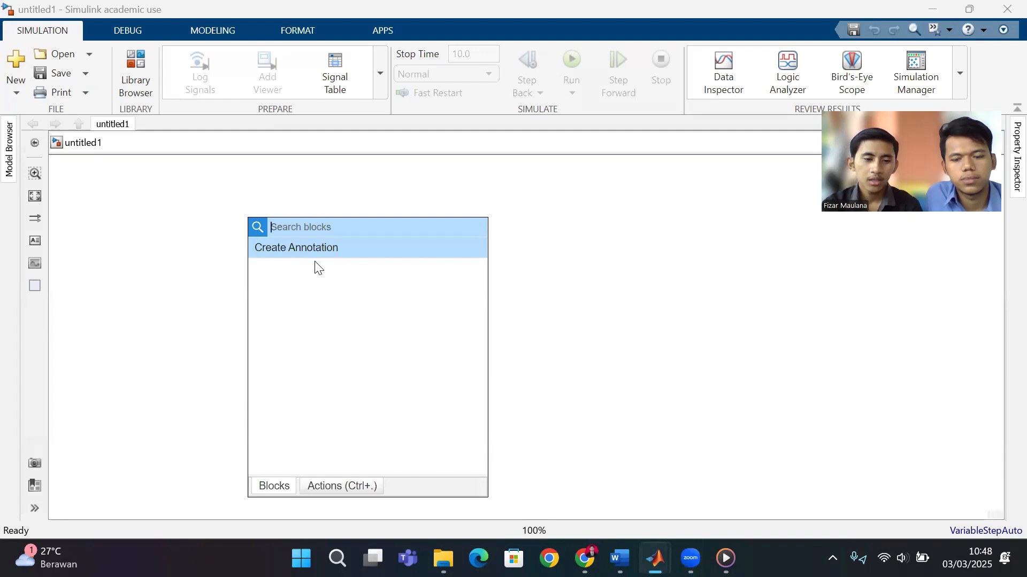
text(sin)
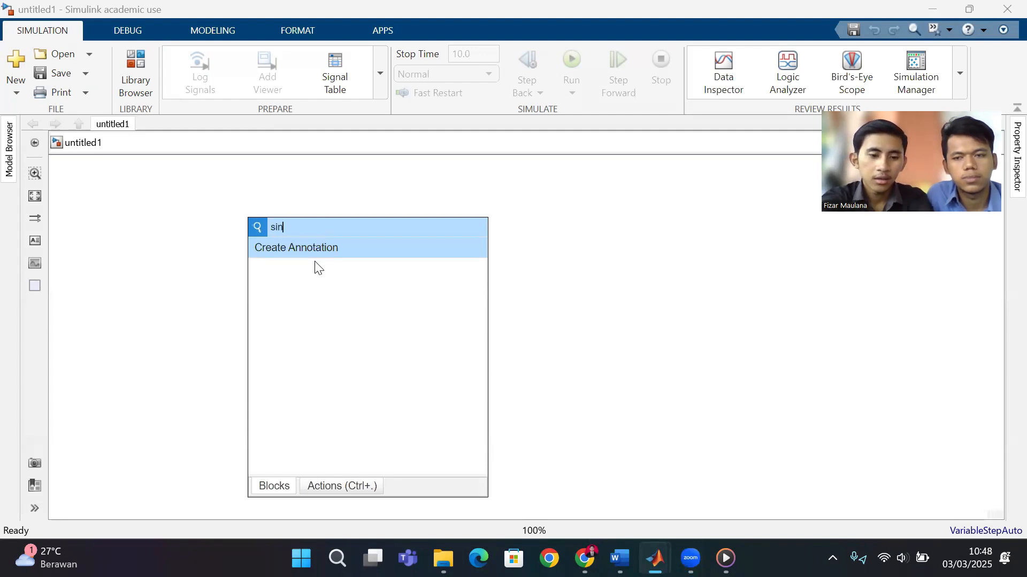
text(e wi)
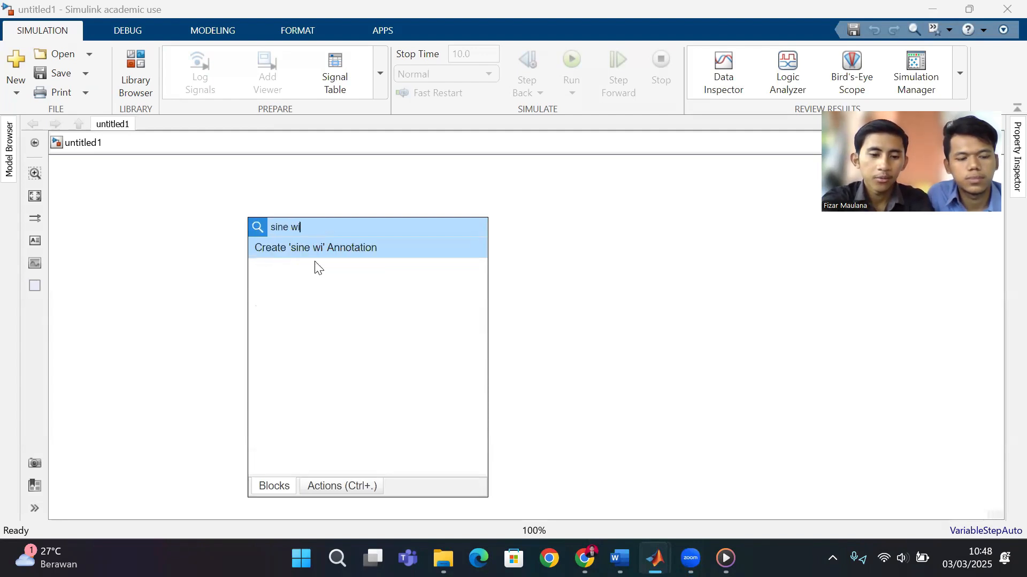
text(v)
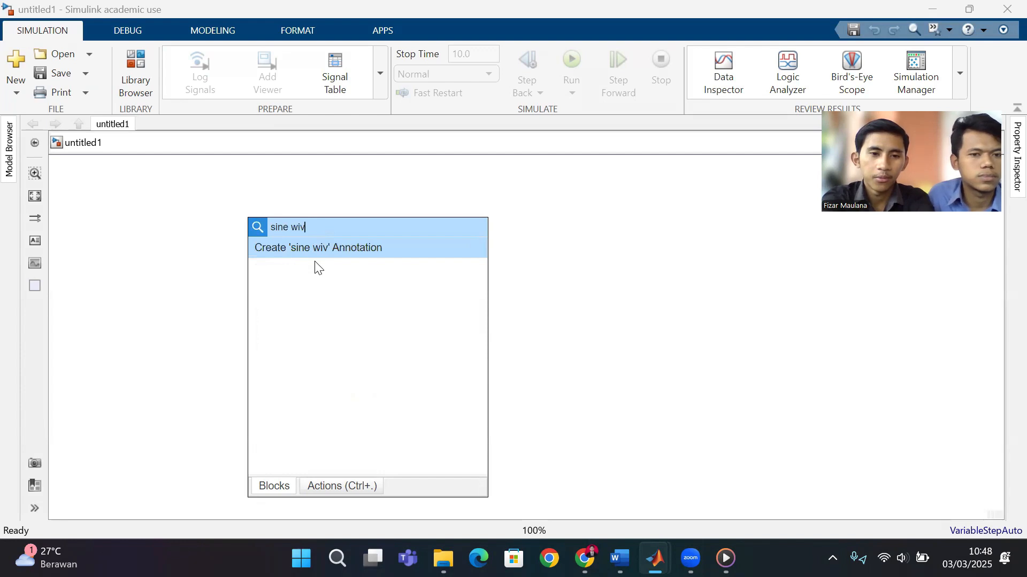
key(BackSpace)
key(BackSpace)
text(a)
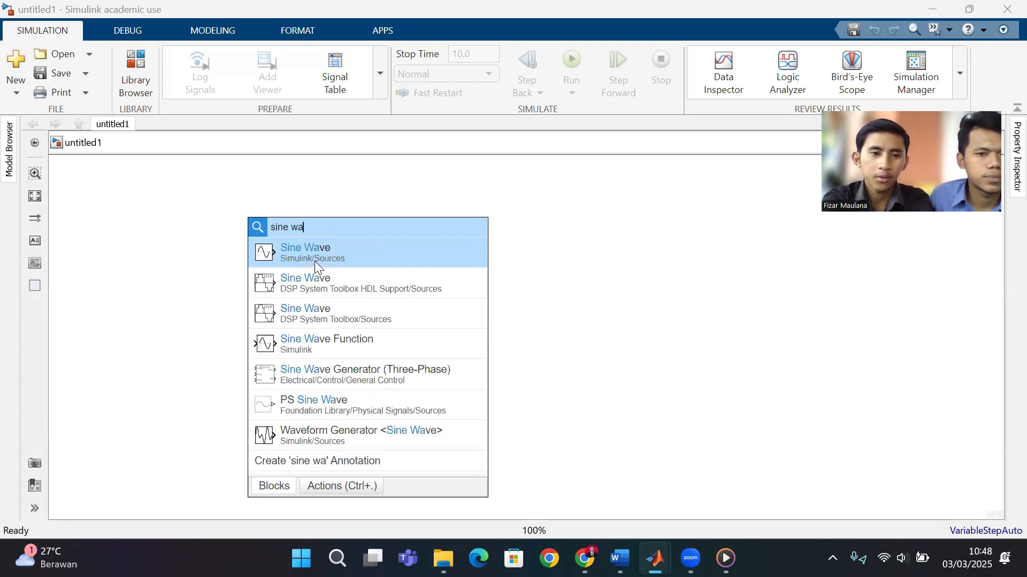
click(314, 261)
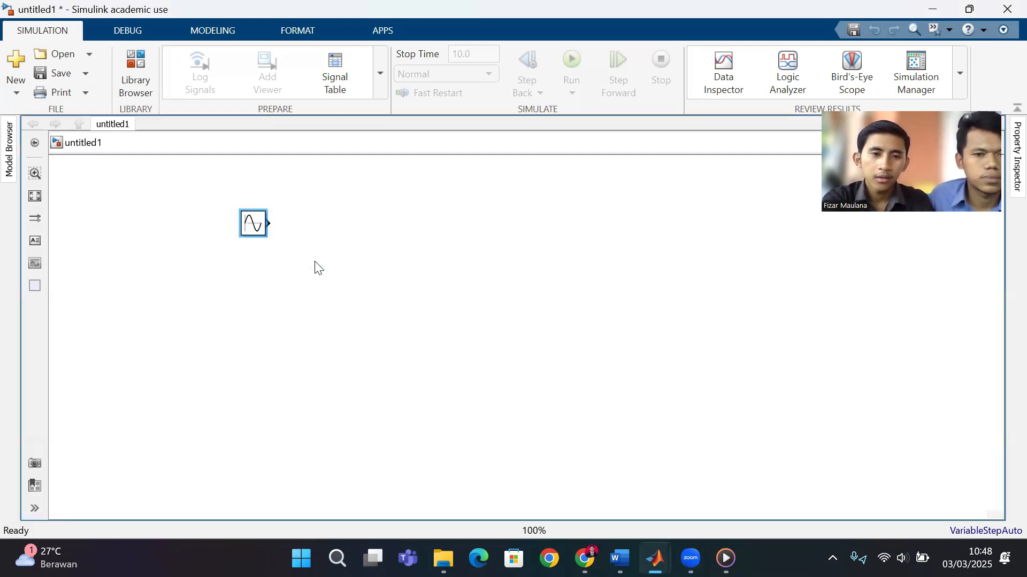
- Add a Repeating Sequence block from Simulink/Sources and align it directly below the Sine Wave block
click(286, 318)
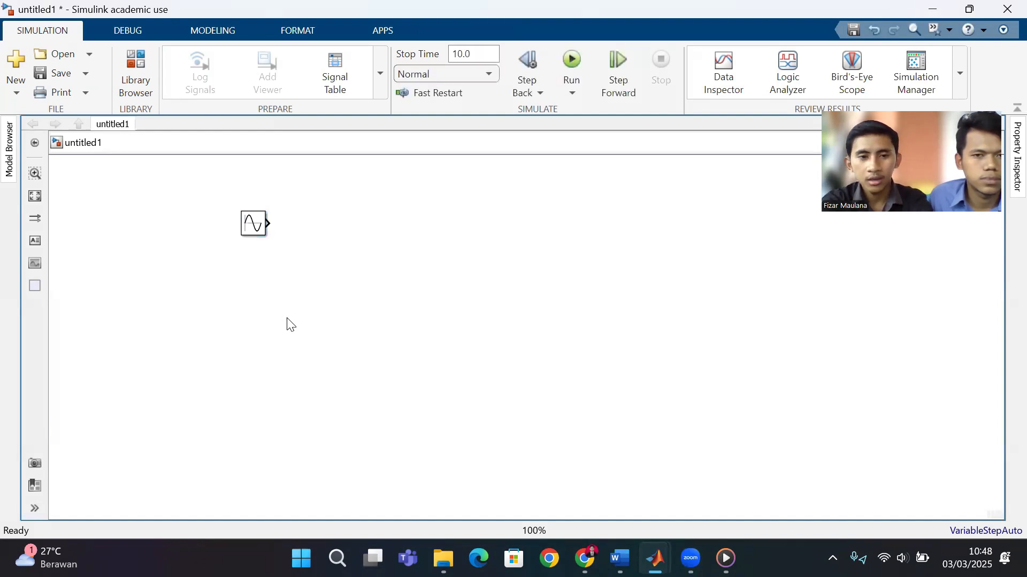
double_click(288, 319)
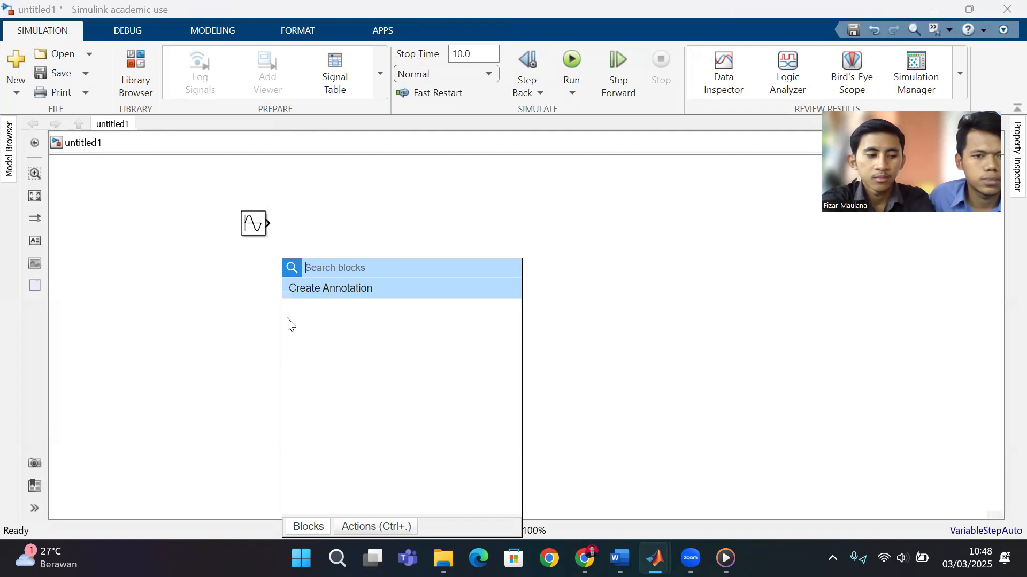
text(zre)
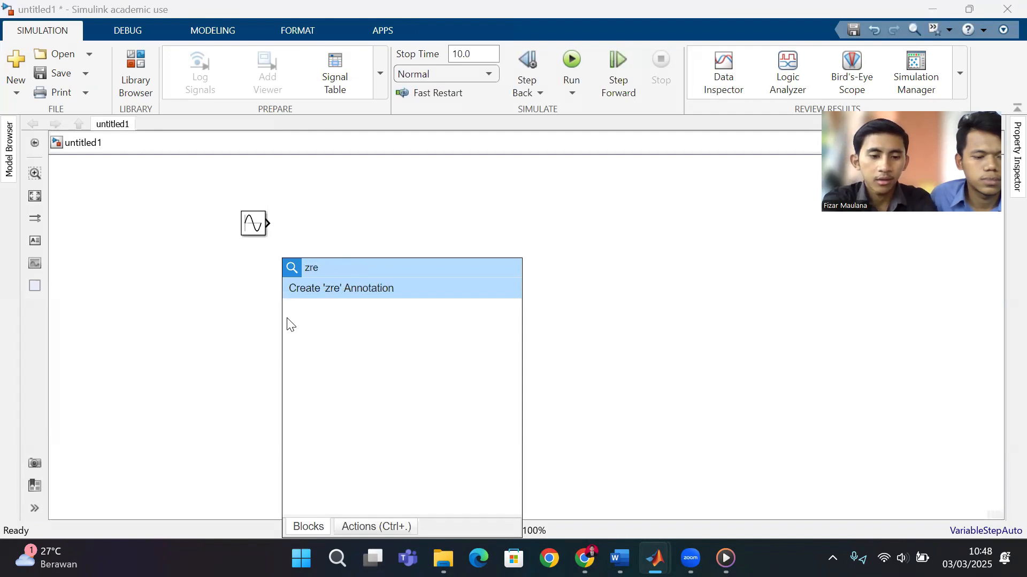
key(BackSpace)
key(BackSpace)
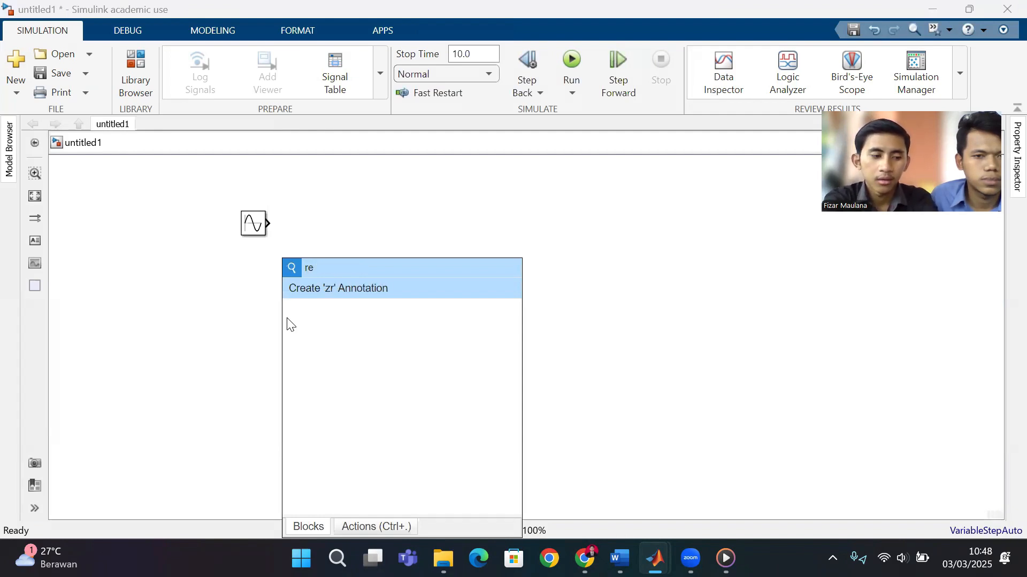
text(pes)
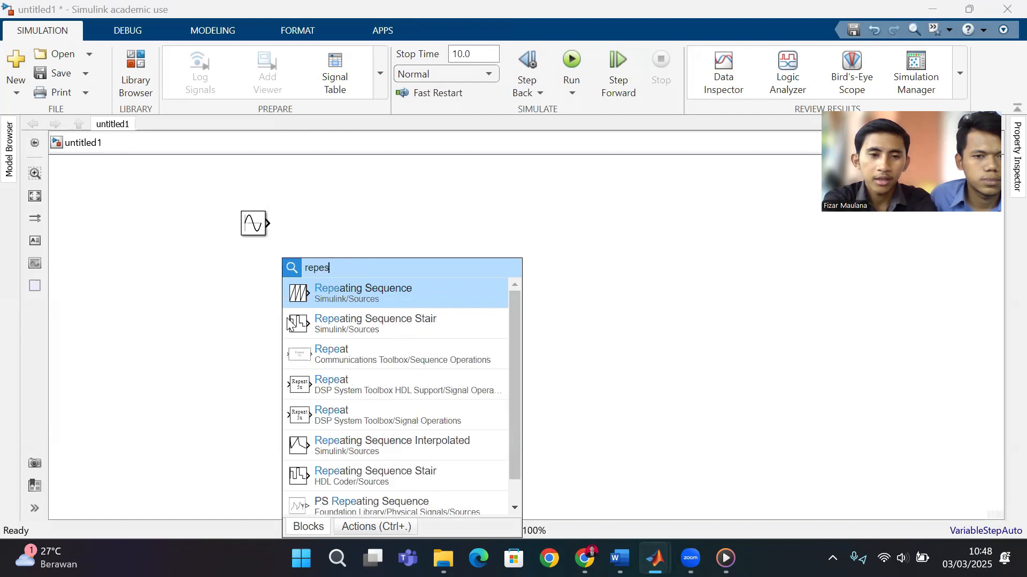
key(BackSpace)
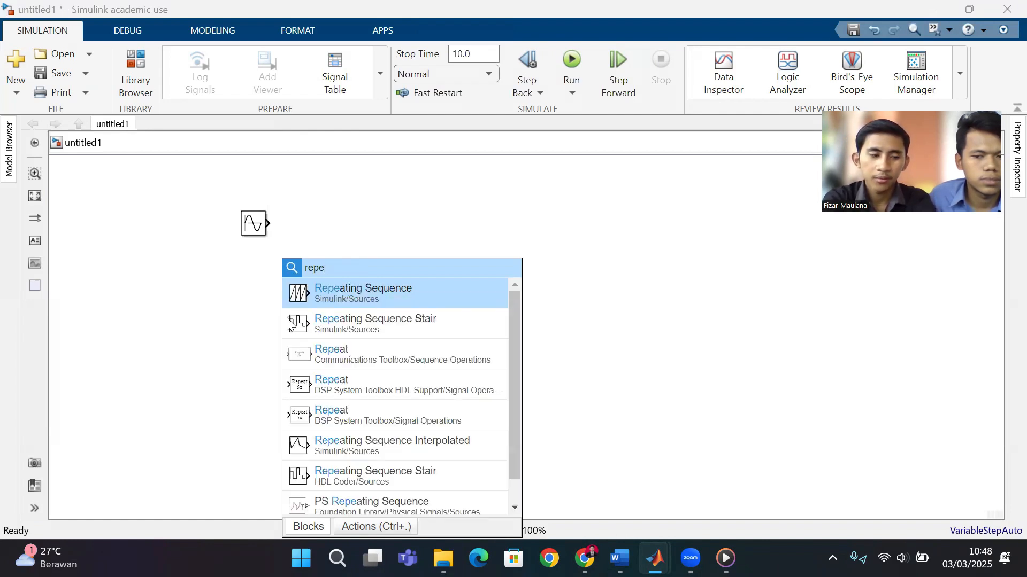
key(Return)
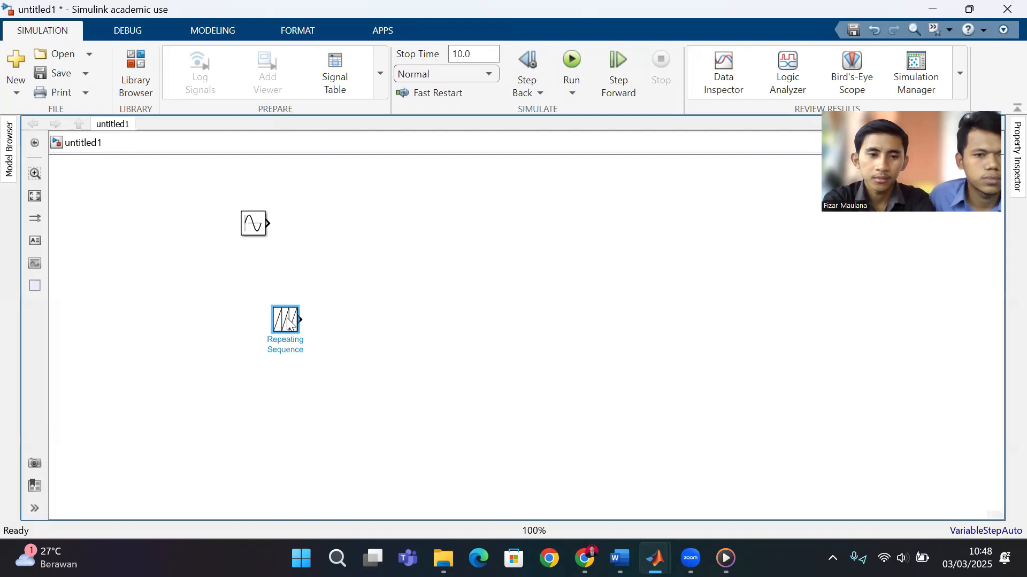
drag(297, 316, 255, 301)
- Add a Simulink Relational Operator block and place it to the right of the Sine Wave block
double_click(367, 280)
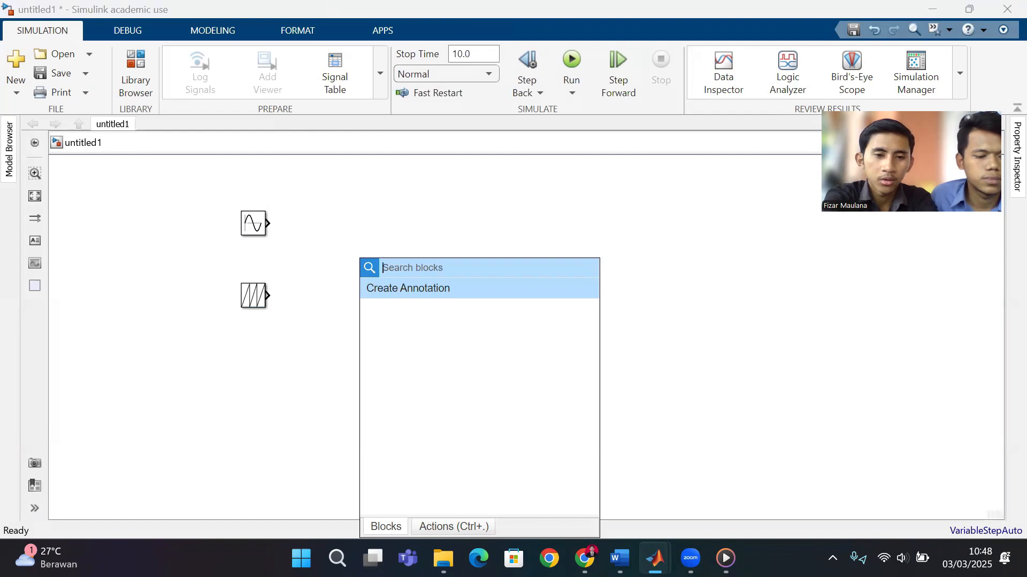
text(Re)
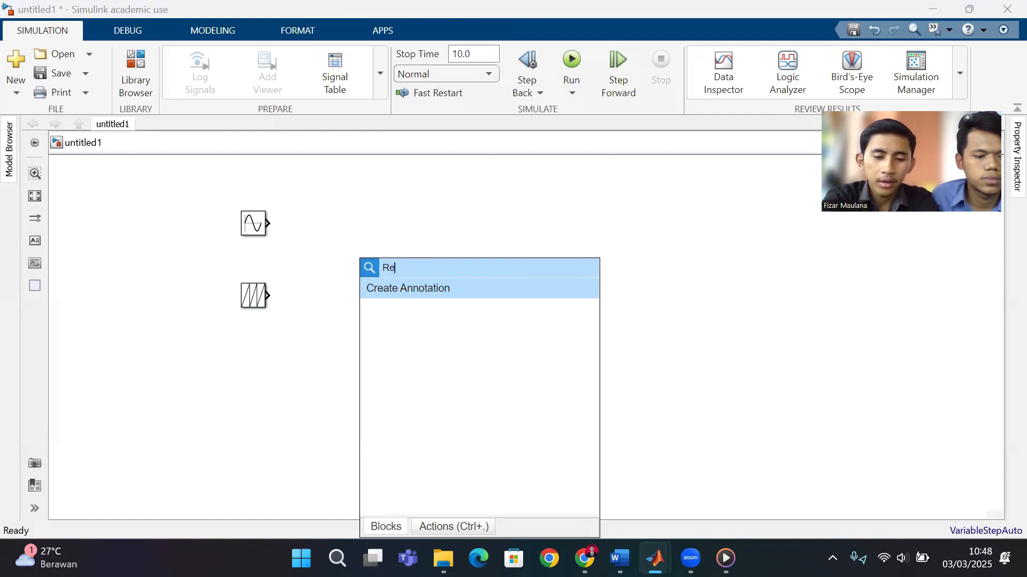
text(lst)
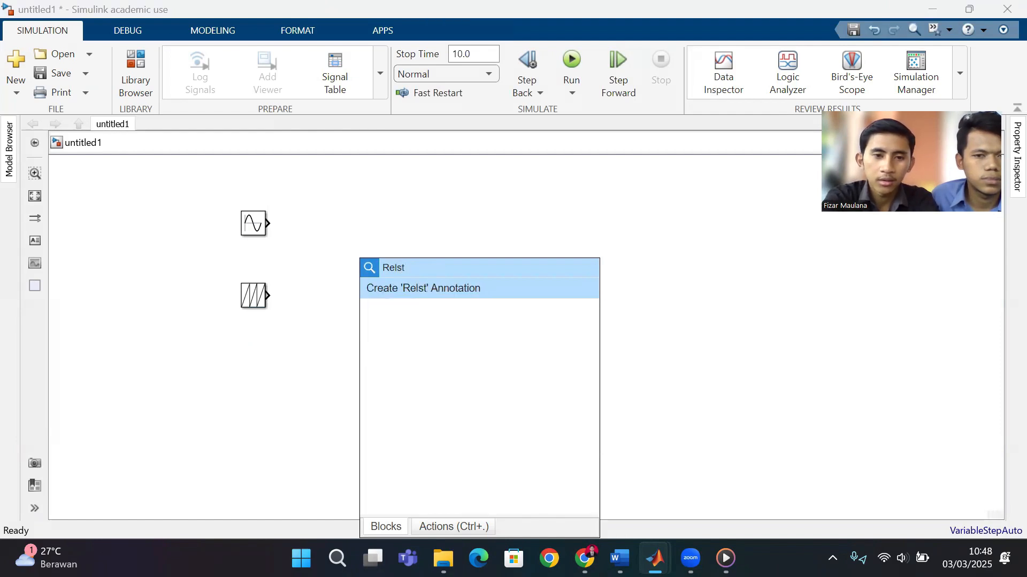
key(BackSpace)
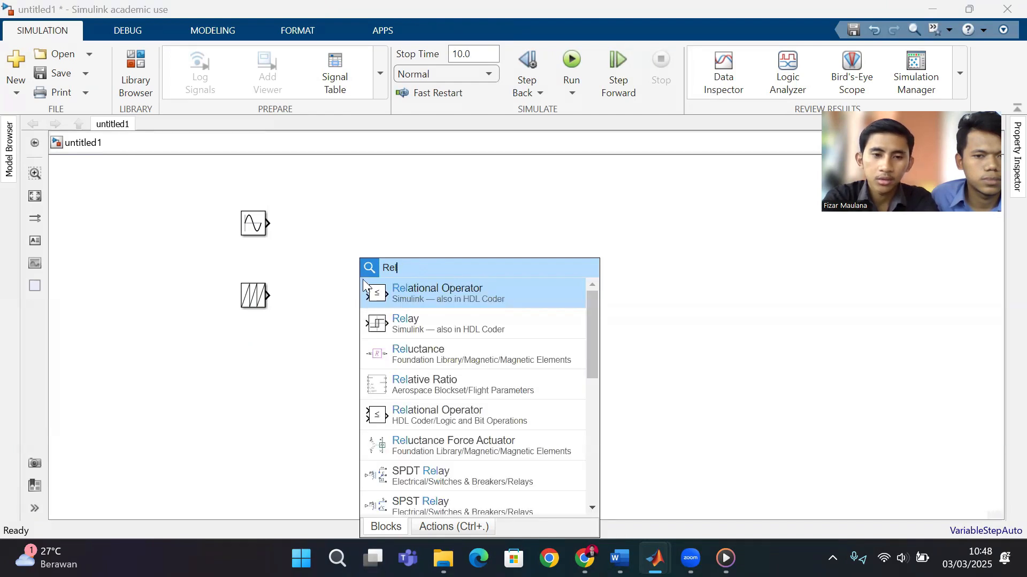
key(Return)
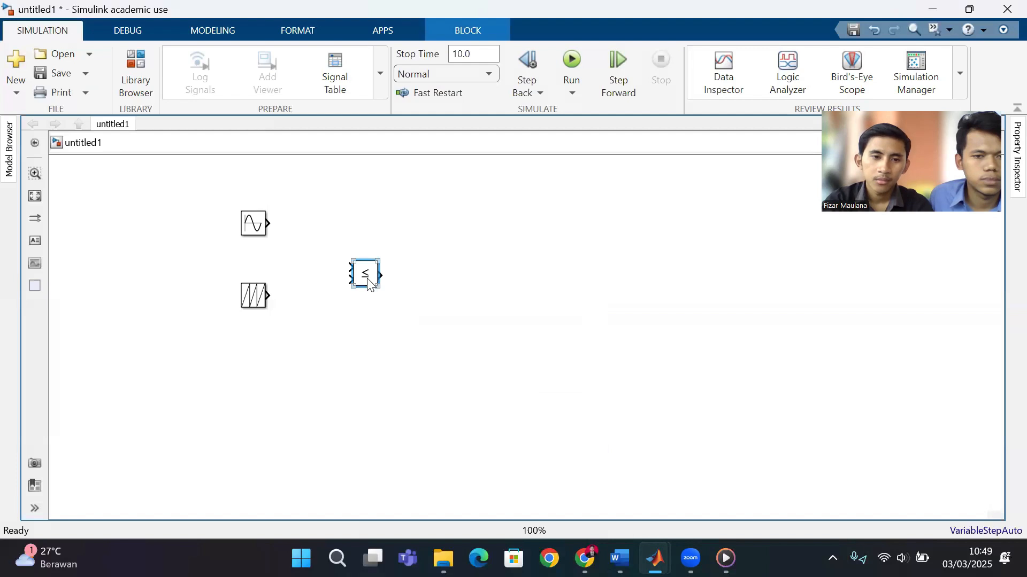
drag(367, 283, 339, 239)
- Add a Mux block and place it to the right of the Relational Operator, slightly higher
double_click(401, 314)
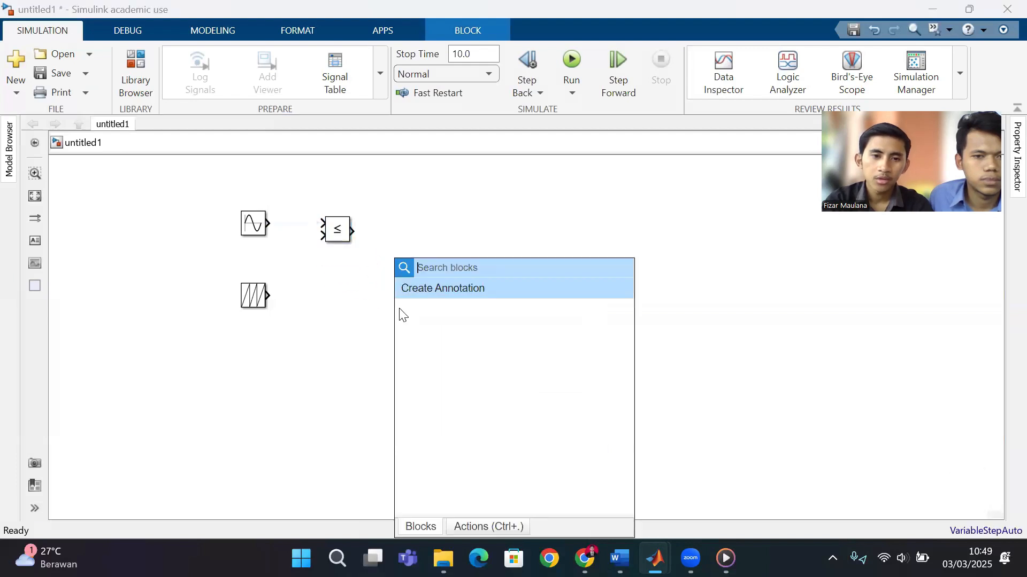
text(mux)
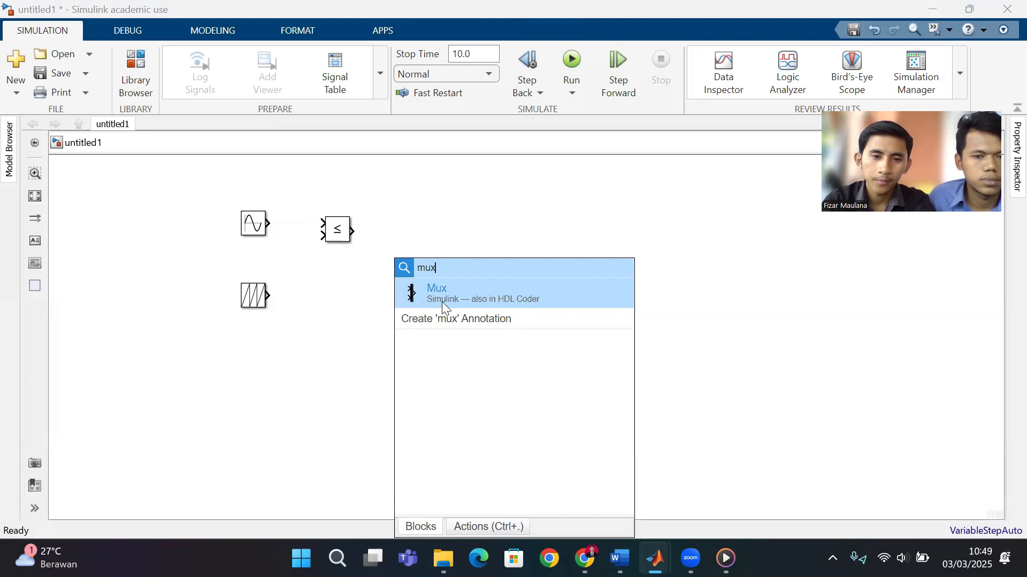
click(441, 301)
drag(394, 293, 412, 203)
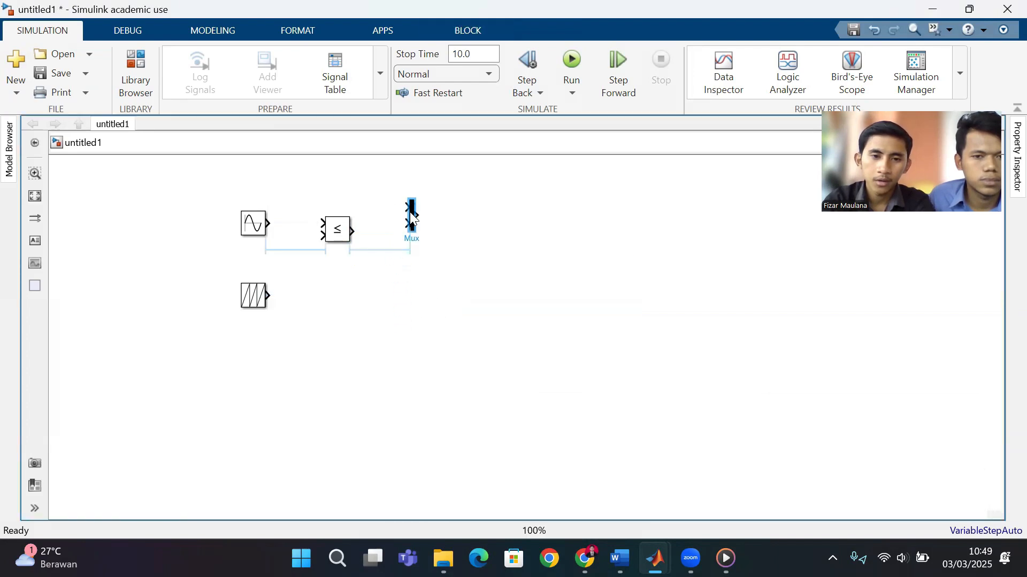
- Add a Simulink Logical Operator block and align it directly below the Relational Operator
double_click(392, 289)
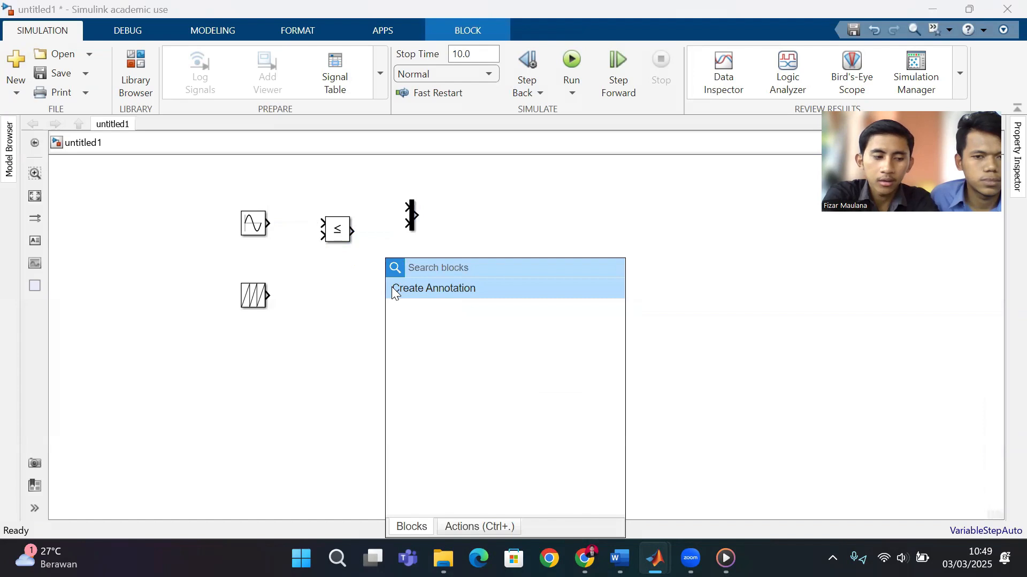
text(lo)
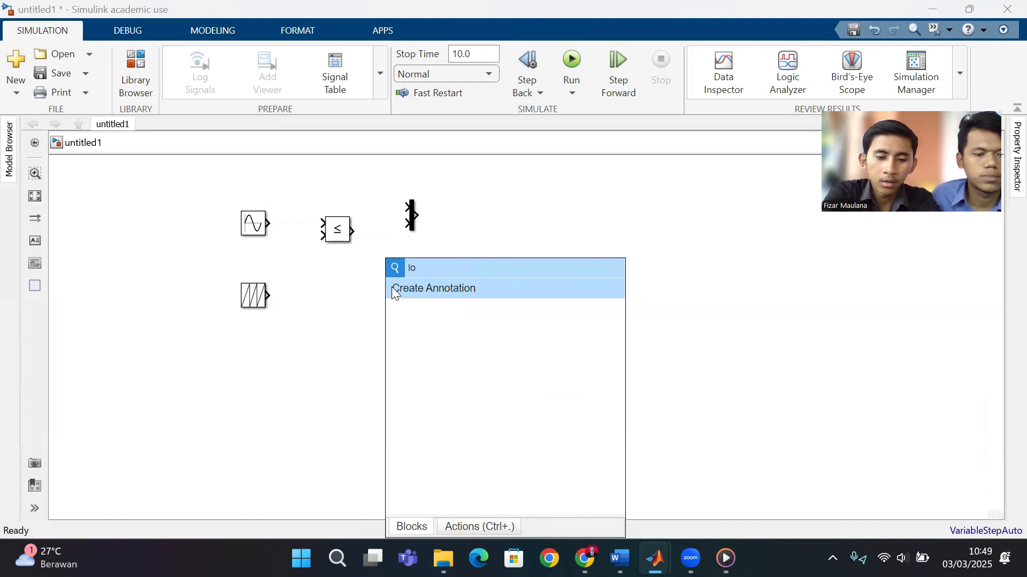
text(gics)
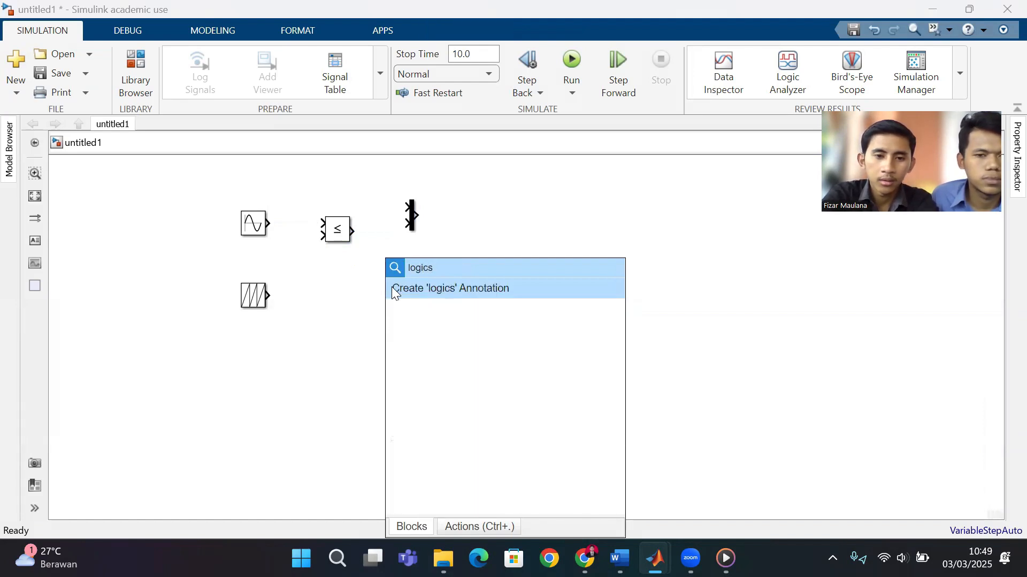
key(BackSpace)
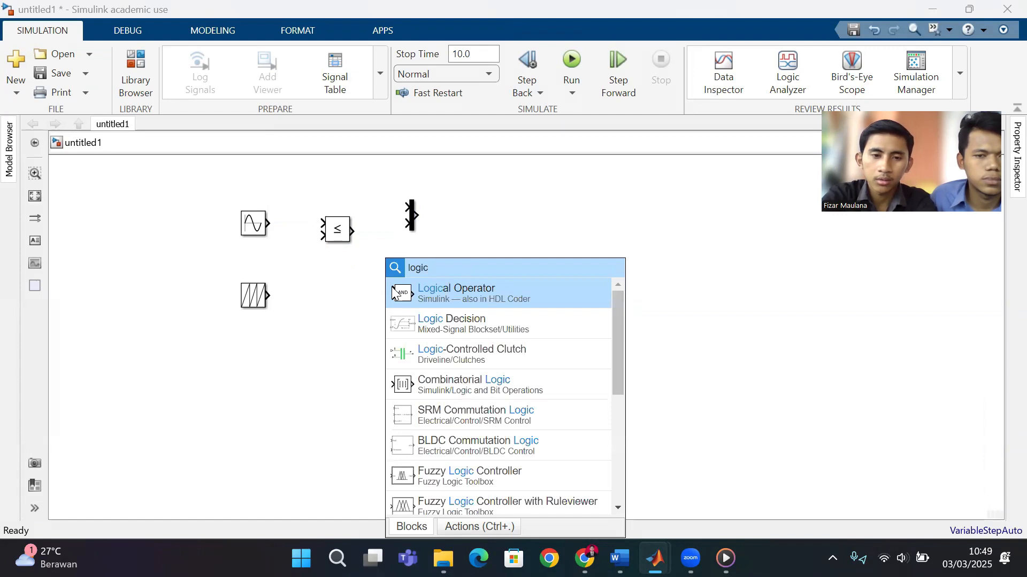
click(394, 292)
drag(389, 289, 336, 292)
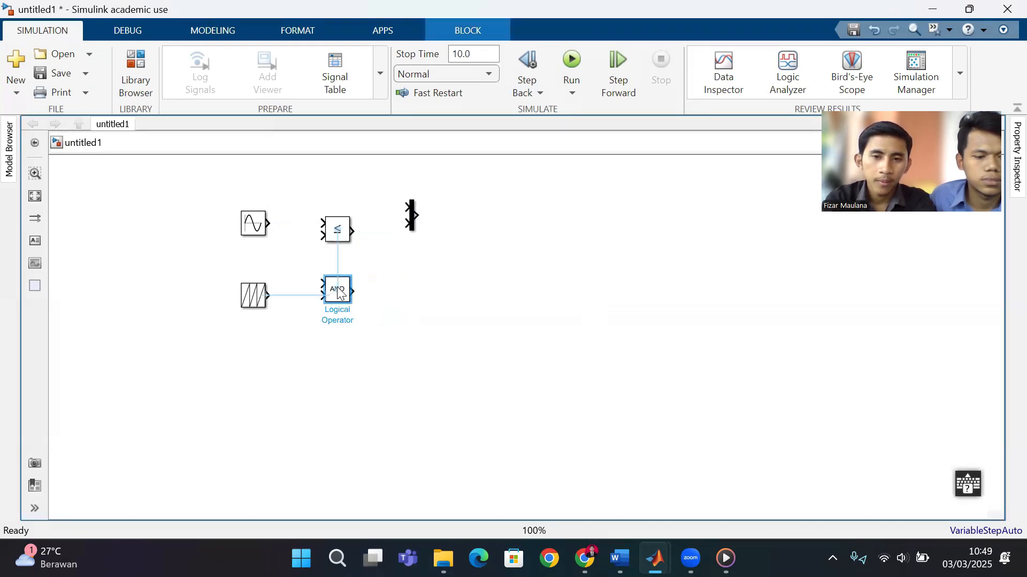
- Add a Scope block and place it below the Mux, level with the Logical Operator
double_click(411, 306)
text(d)
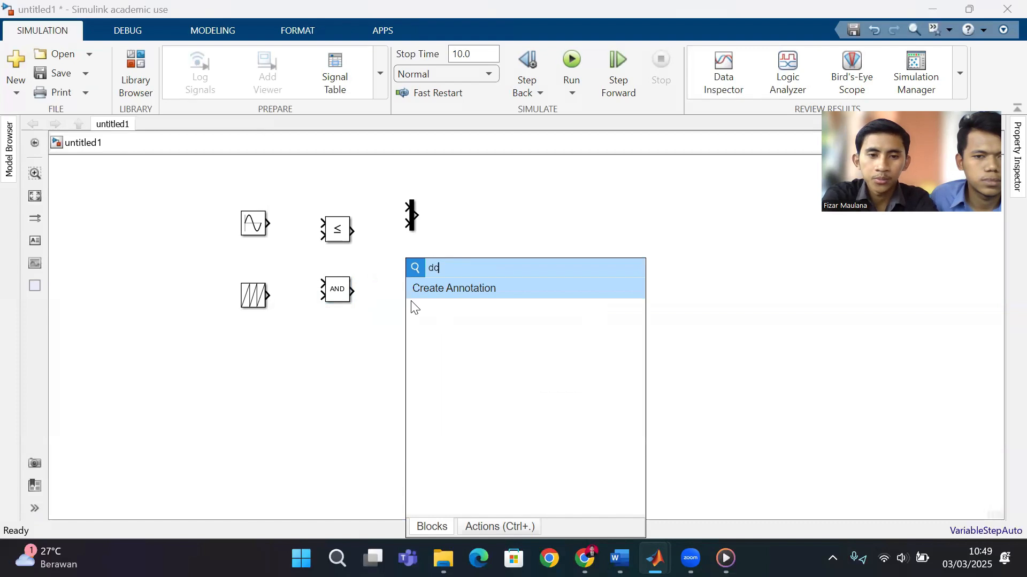
key(BackSpace)
text(s)
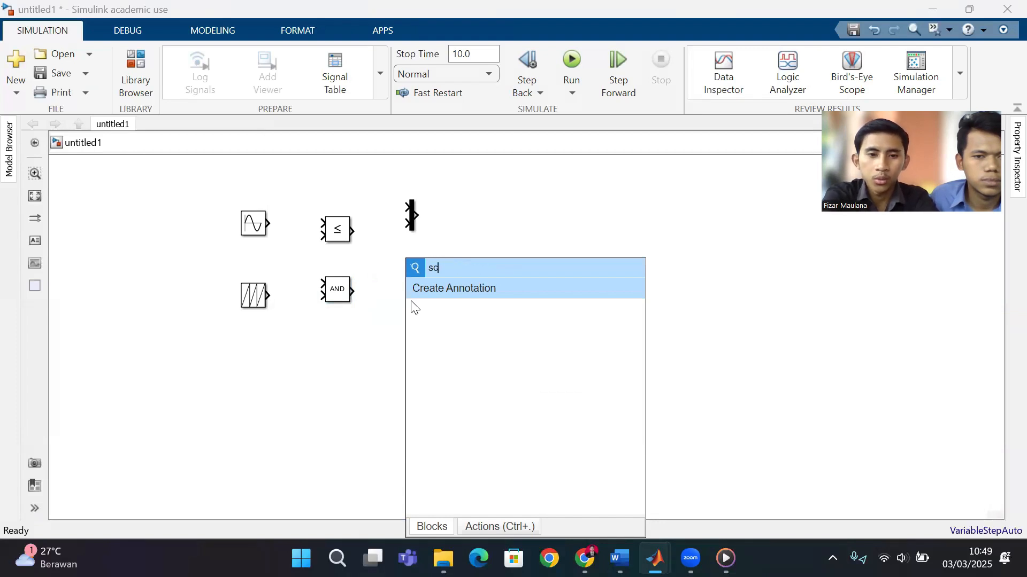
key(Return)
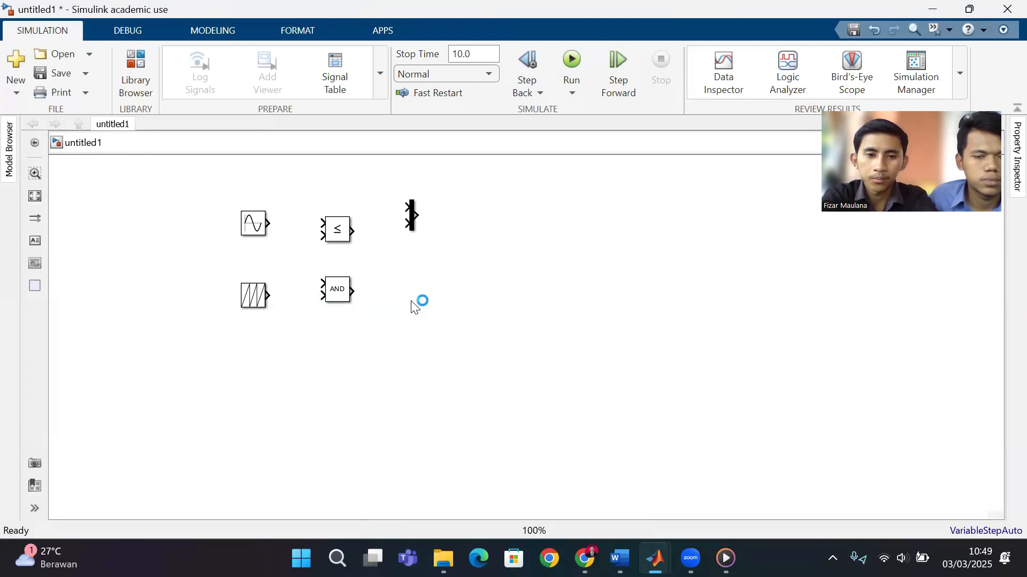
mouse_move(411, 301)
mouse_down()
mouse_move(512, 300)
mouse_move(415, 286)
mouse_up()
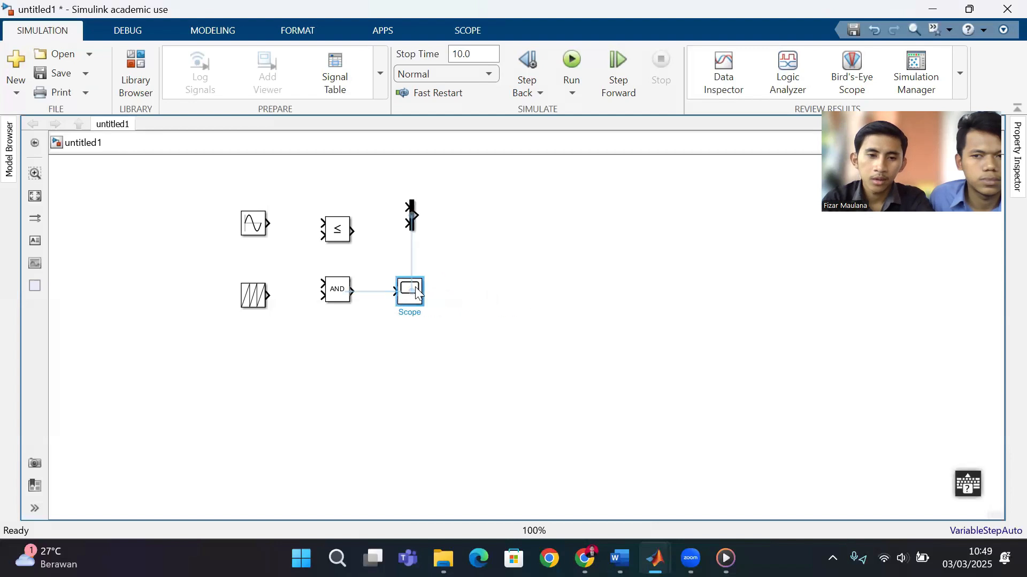
- Add an Arduino Digital Output block and place it to the right of the Mux, level with it
double_click(520, 214)
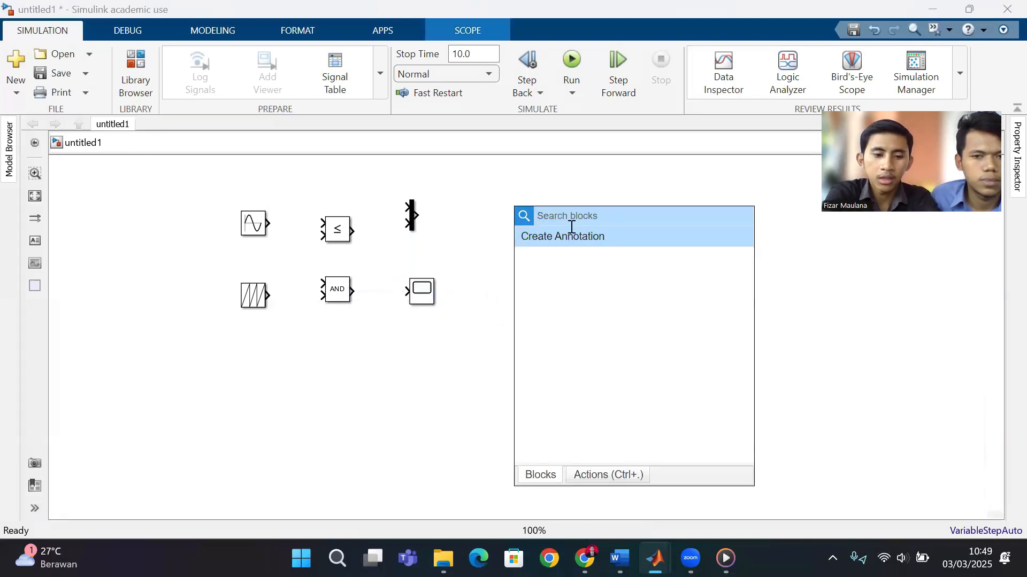
text(digiti)
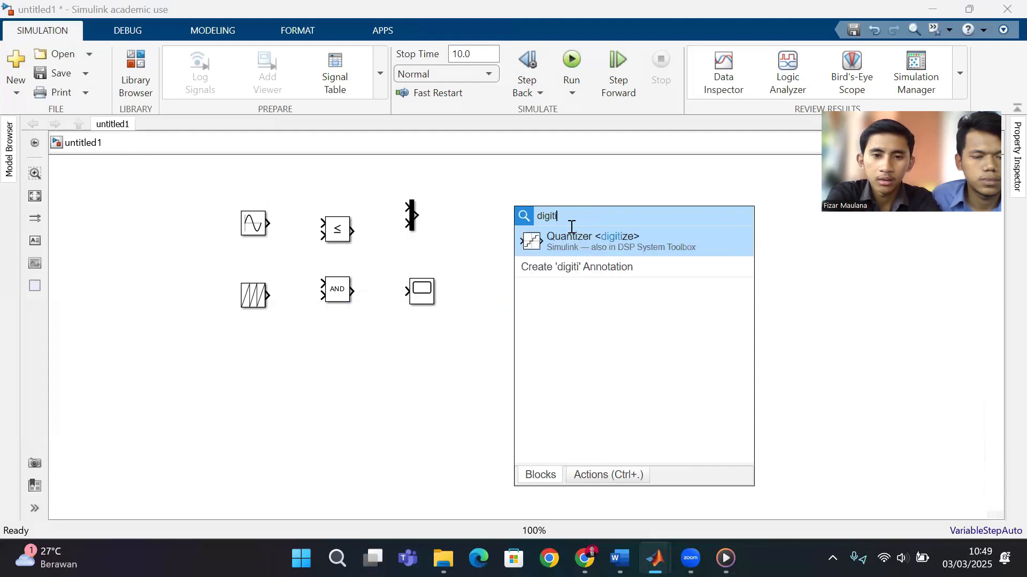
key(BackSpace)
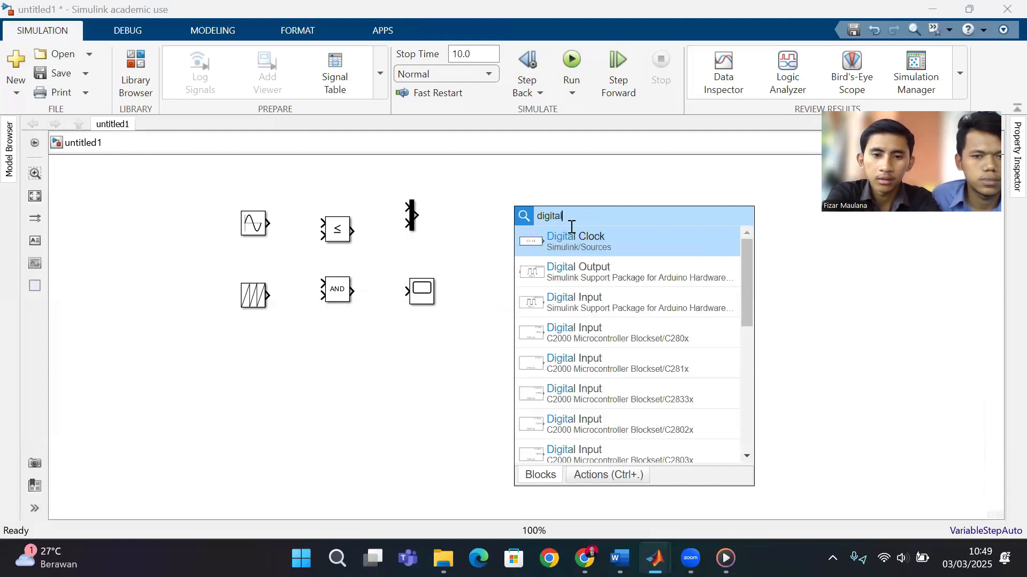
click(627, 282)
drag(534, 229, 568, 235)
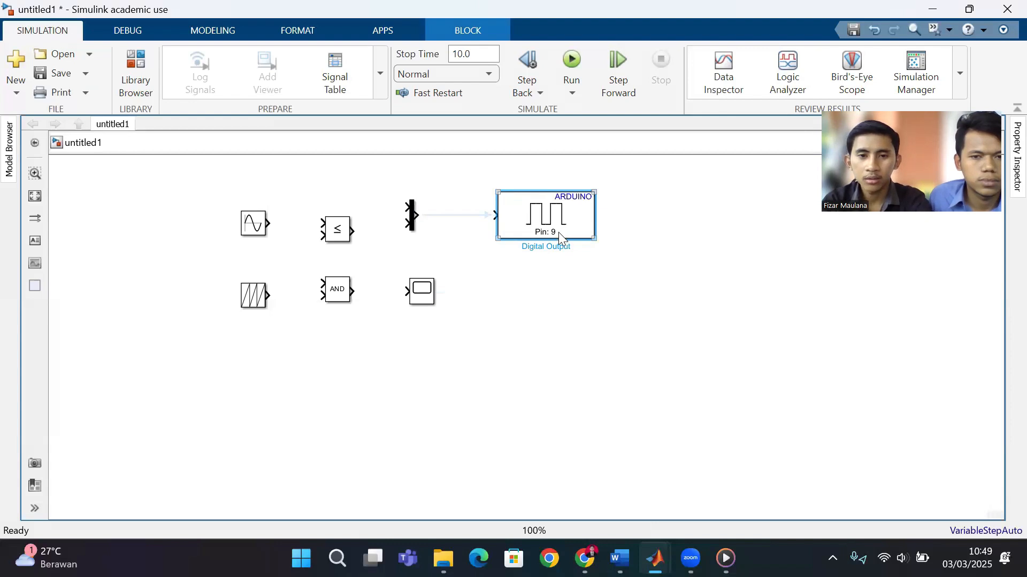
- Duplicate the Digital Output block and align the copy directly below the original, level with the Scope
key(ctrl+v)
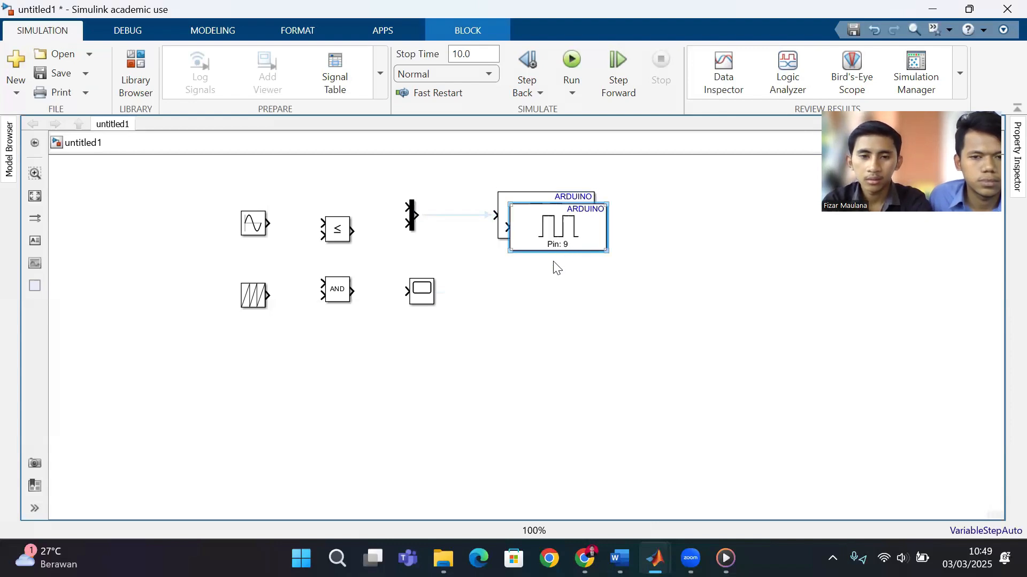
drag(575, 237, 559, 301)
click(678, 319)
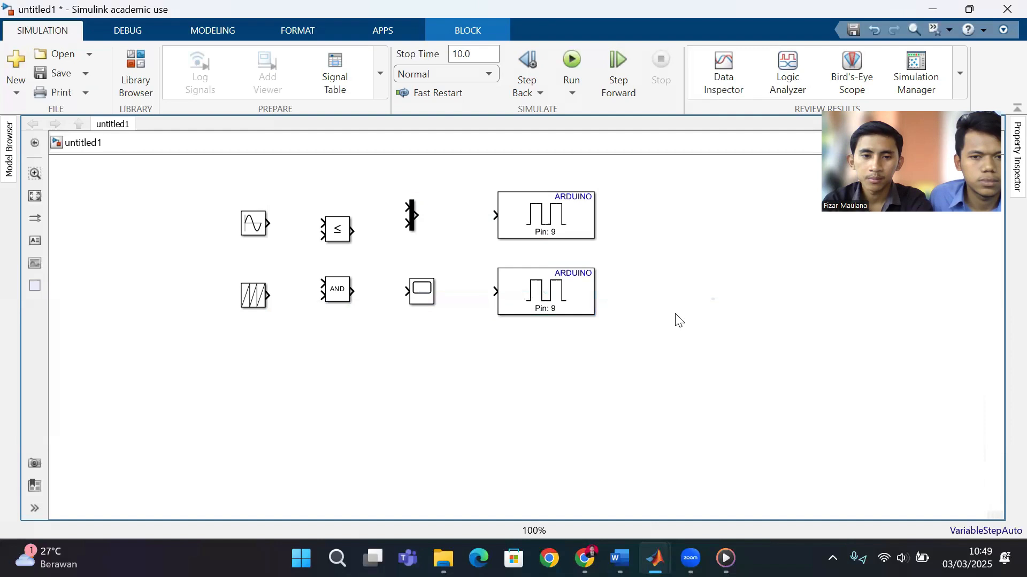
- Add a powergui block from Specialized Power Systems and place it just below the Scope
double_click(435, 381)
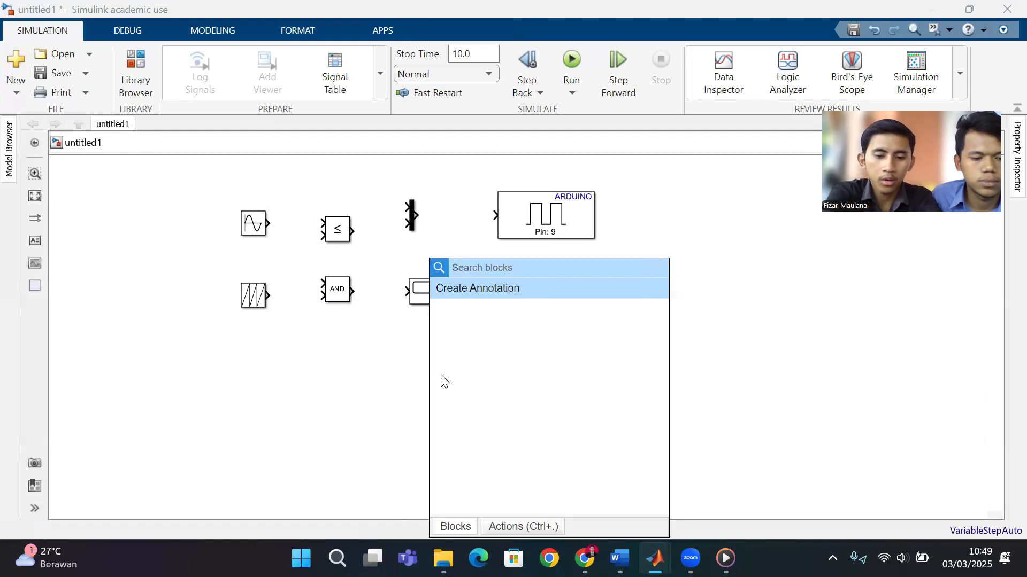
text(power)
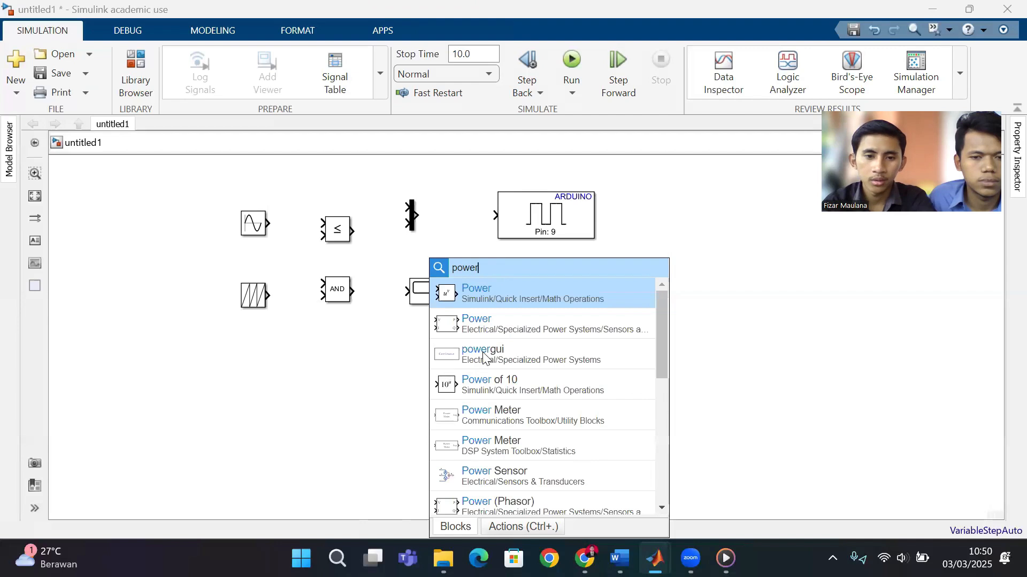
click(484, 357)
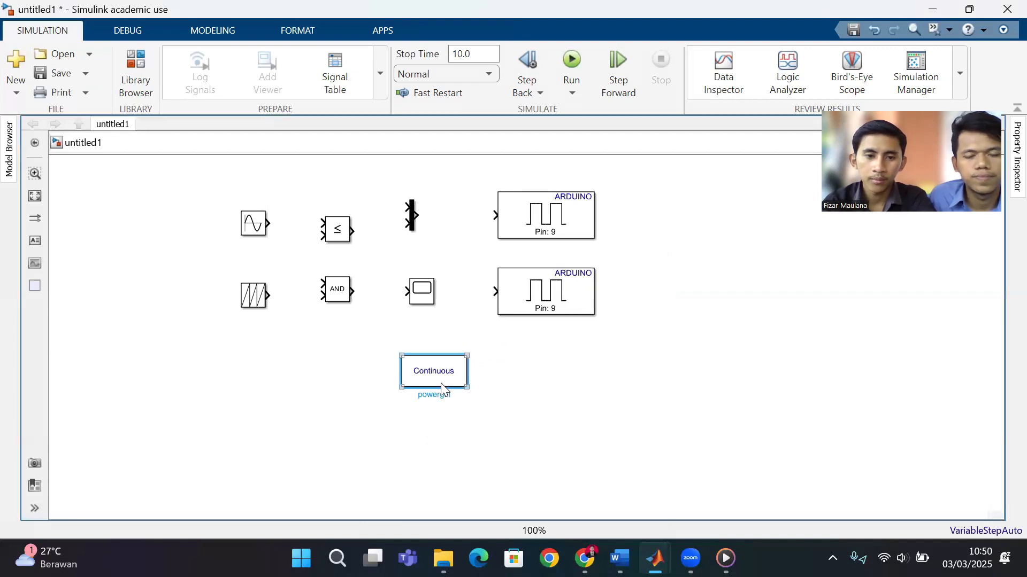
drag(441, 386, 421, 367)
click(546, 425)
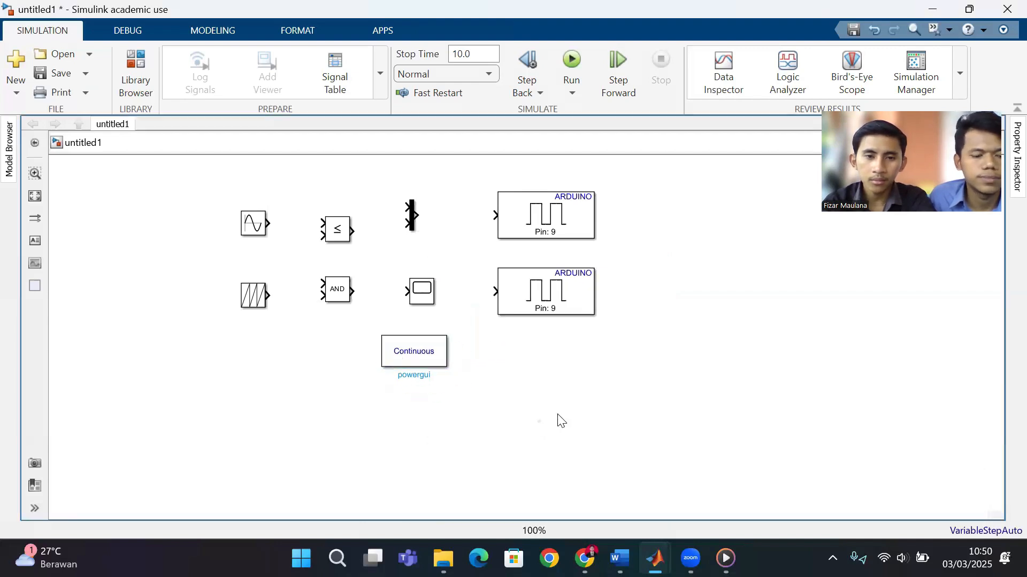
- Show the block names of the Sine Wave, Relational Operator, Logical Operator and Repeating Sequence blocks
click(259, 233)
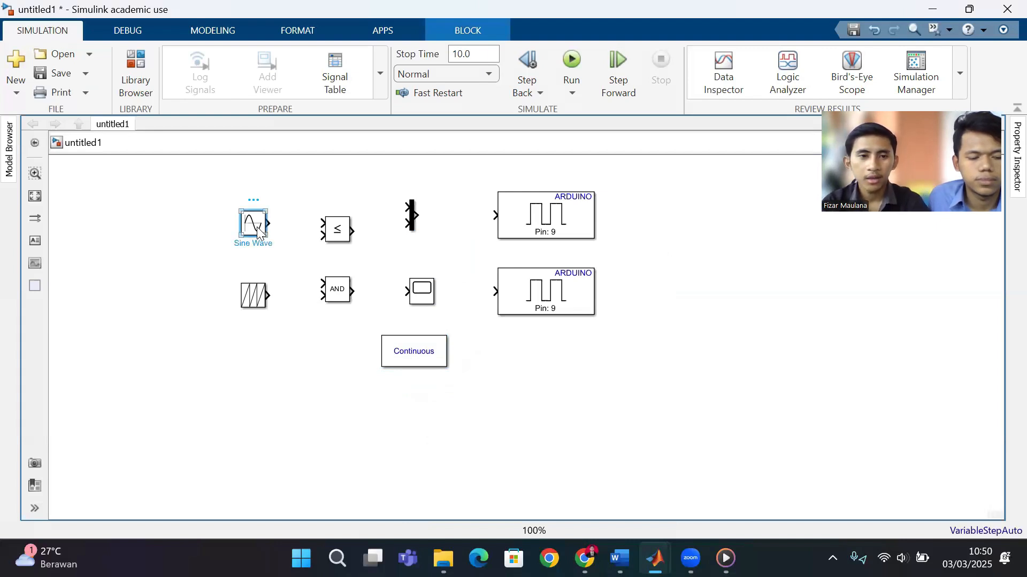
mouse_move(255, 200)
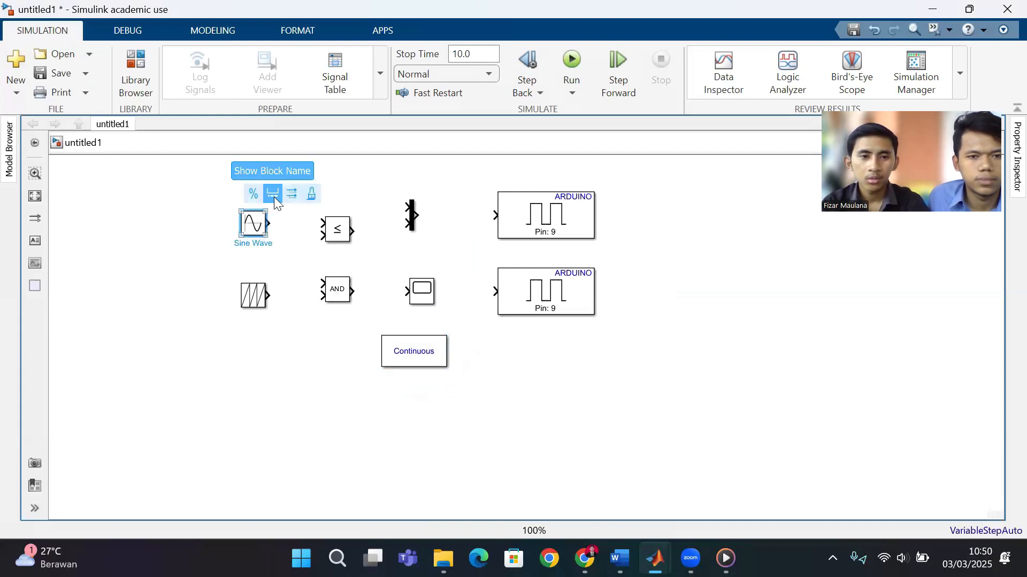
click(274, 196)
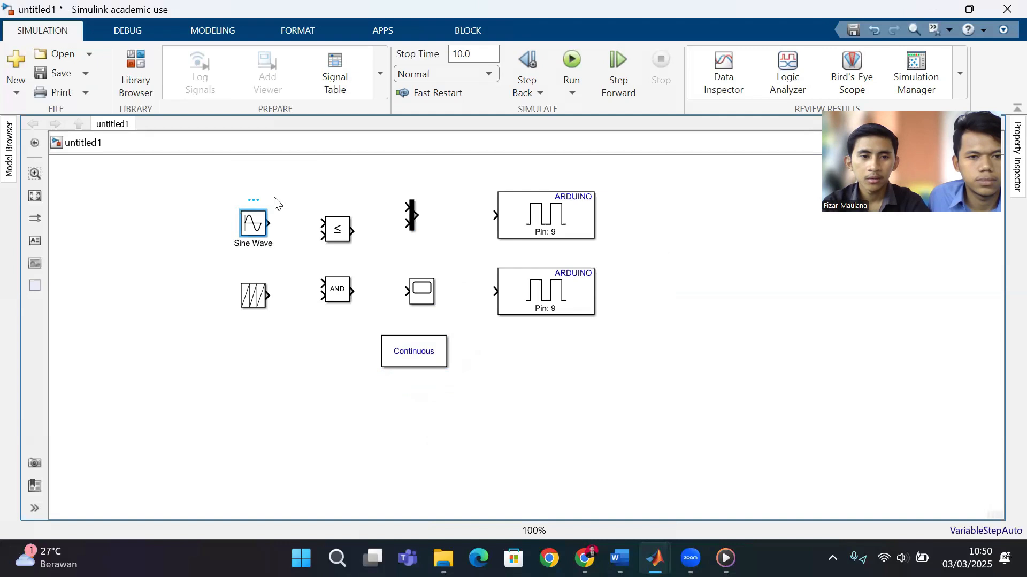
click(337, 231)
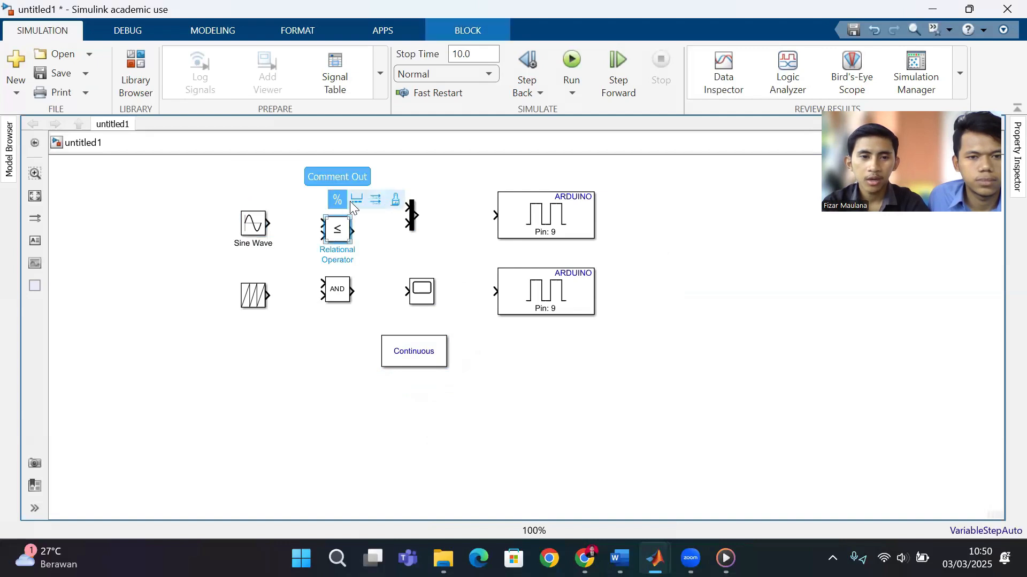
click(342, 300)
click(342, 299)
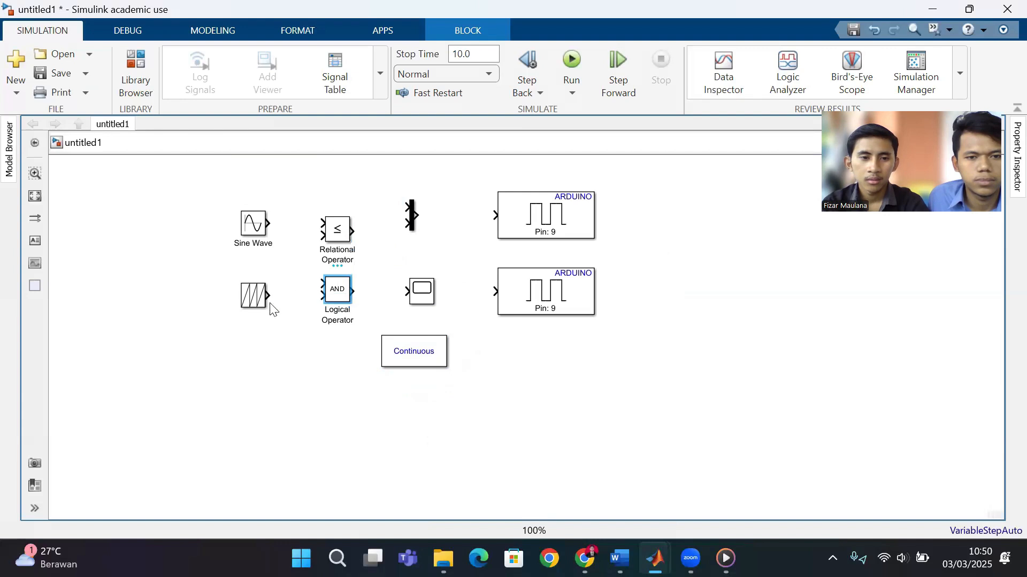
click(254, 295)
mouse_move(252, 271)
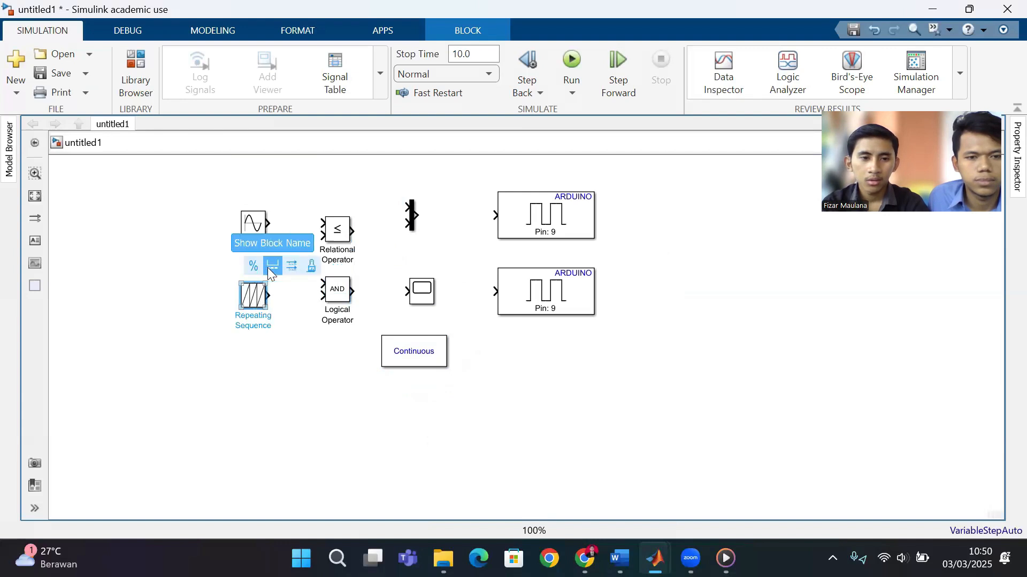
click(272, 265)
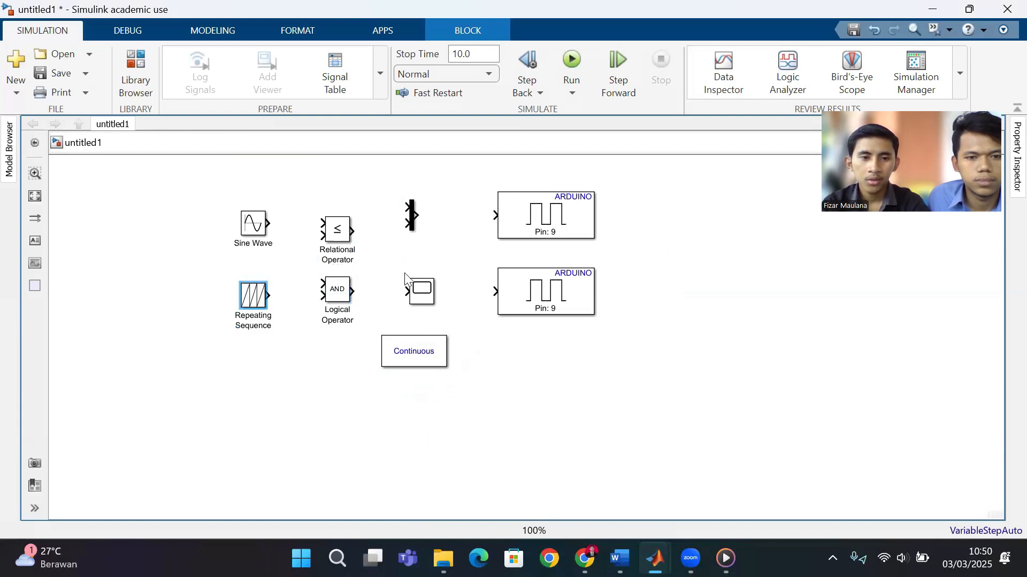
- Show the block names of the Mux and both Arduino Digital Output blocks
click(411, 229)
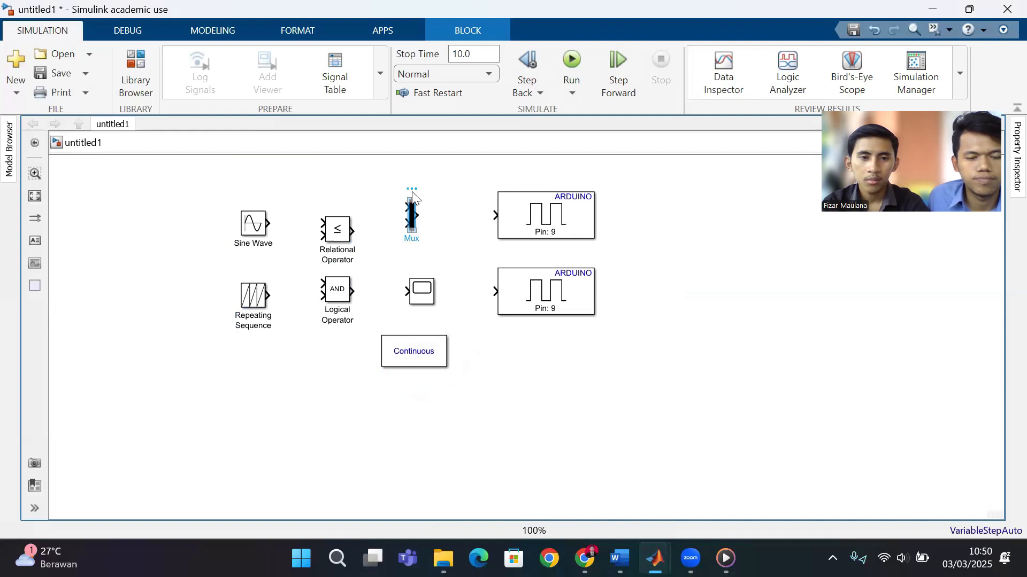
click(431, 181)
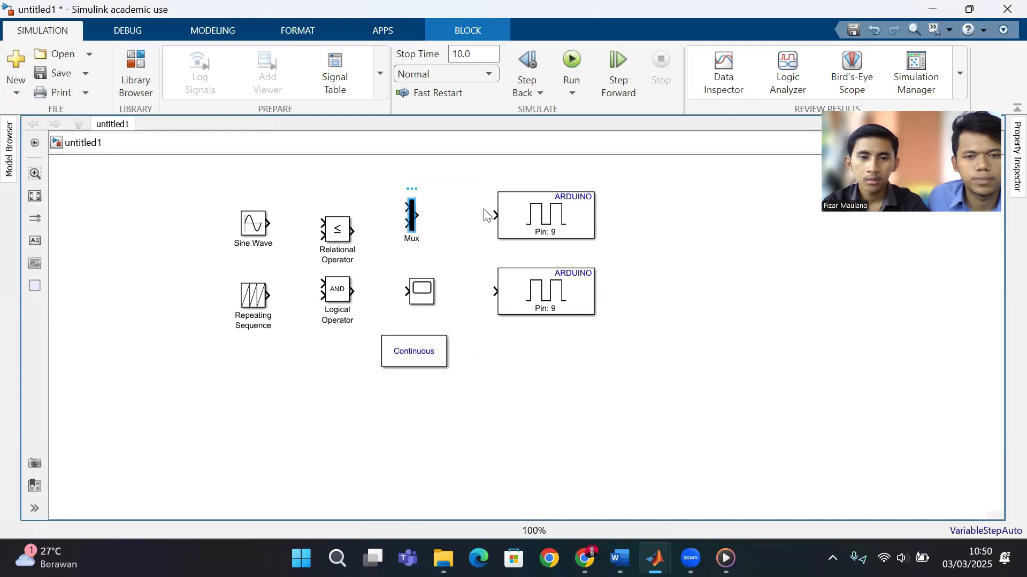
click(543, 216)
click(560, 178)
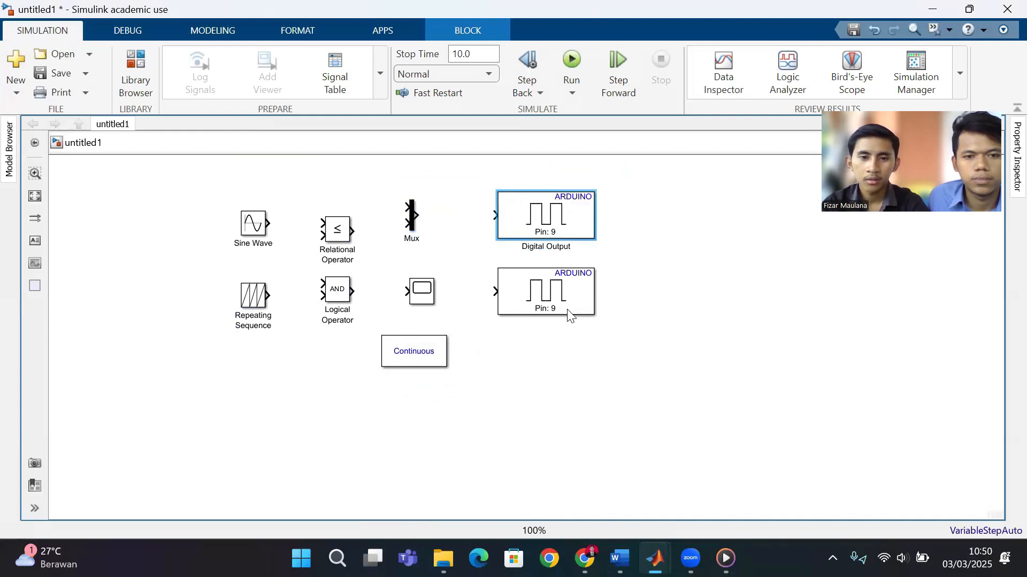
click(568, 315)
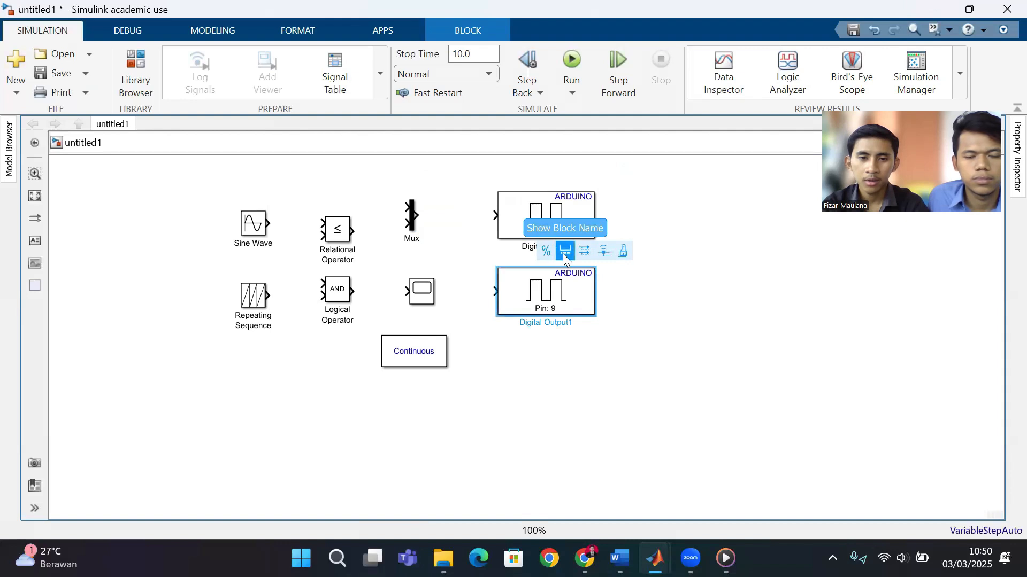
click(565, 251)
- Show the block names of the powergui and Scope blocks
click(434, 354)
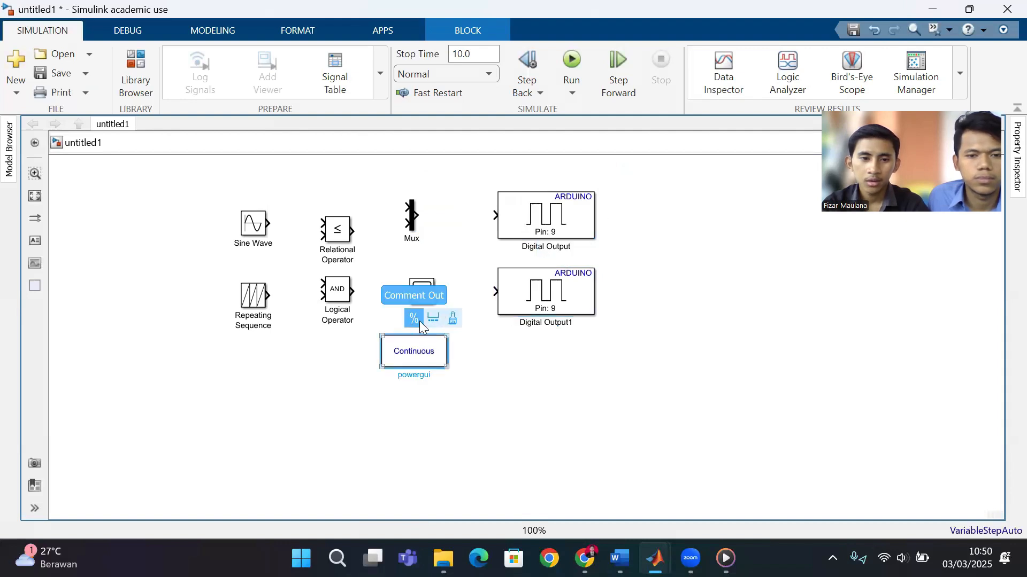
click(427, 319)
click(421, 306)
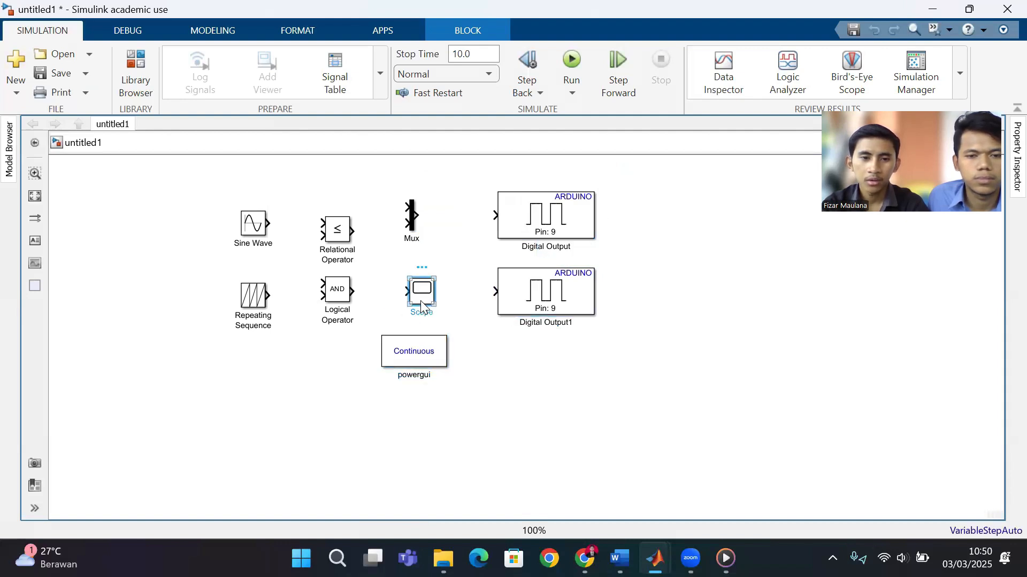
click(439, 263)
click(449, 233)
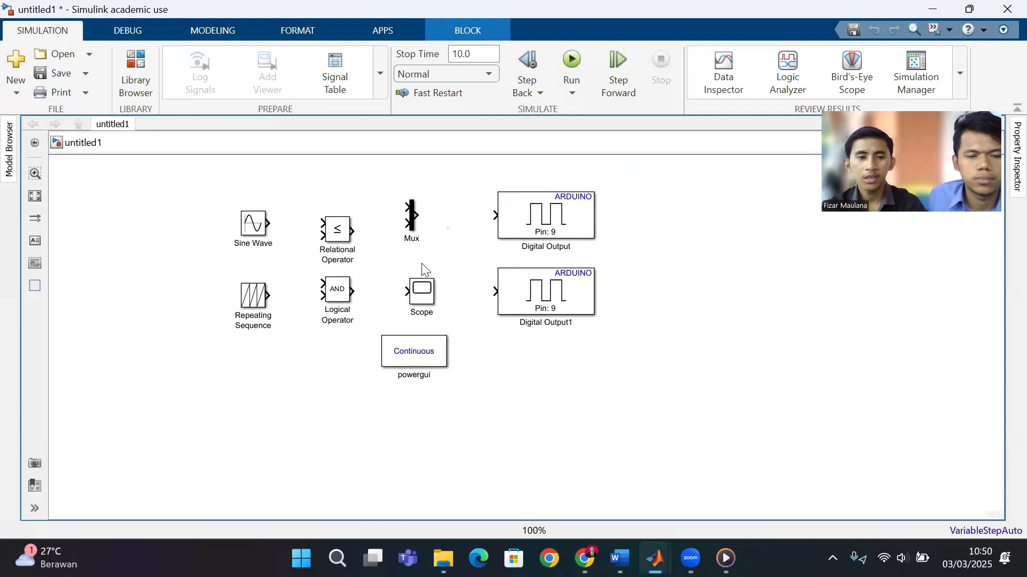
click(347, 295)
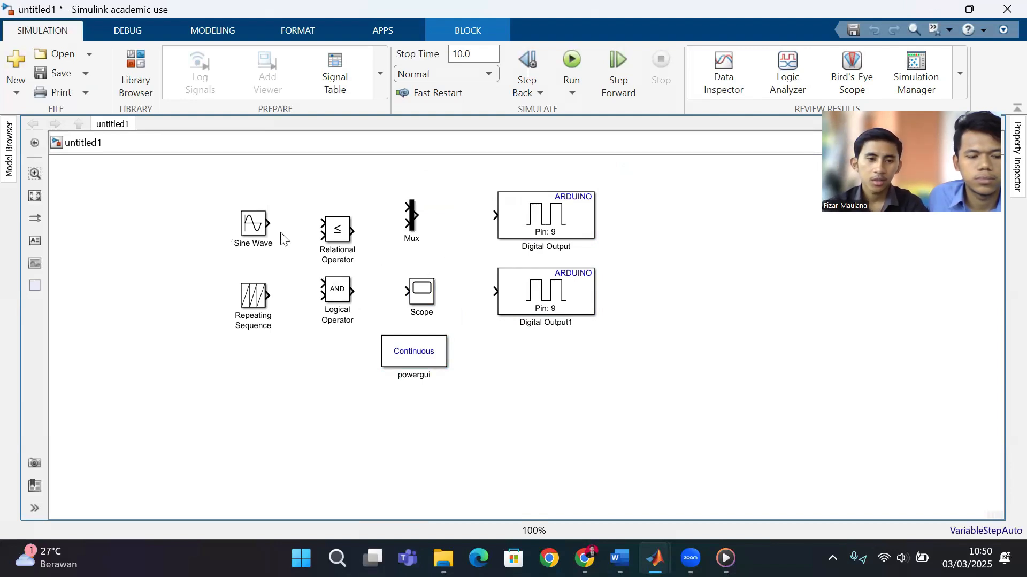
- Open the Sine Wave block's parameters and set its amplitude to 0.9
click(251, 227)
double_click(252, 226)
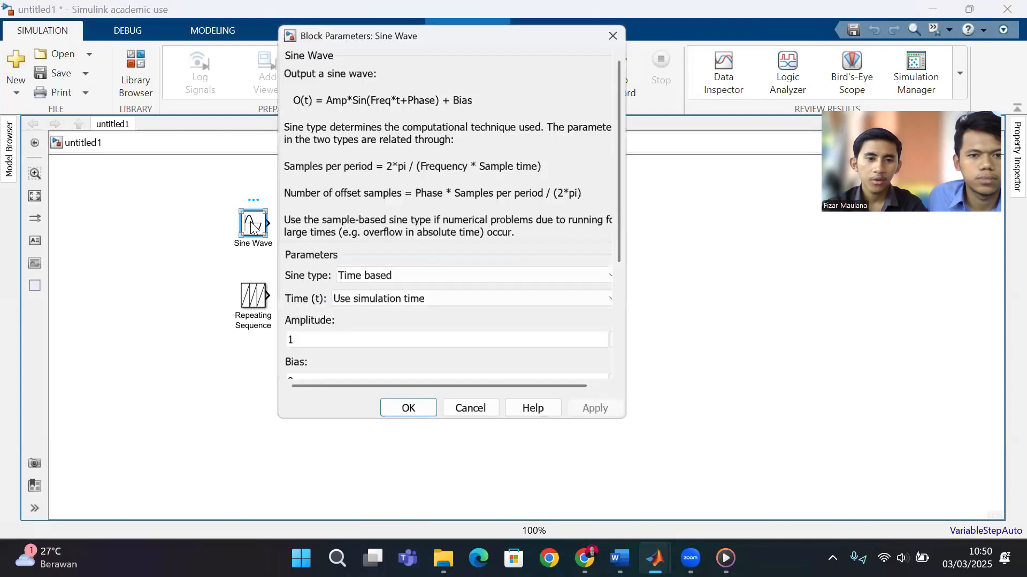
scroll(473, 216, down, 5)
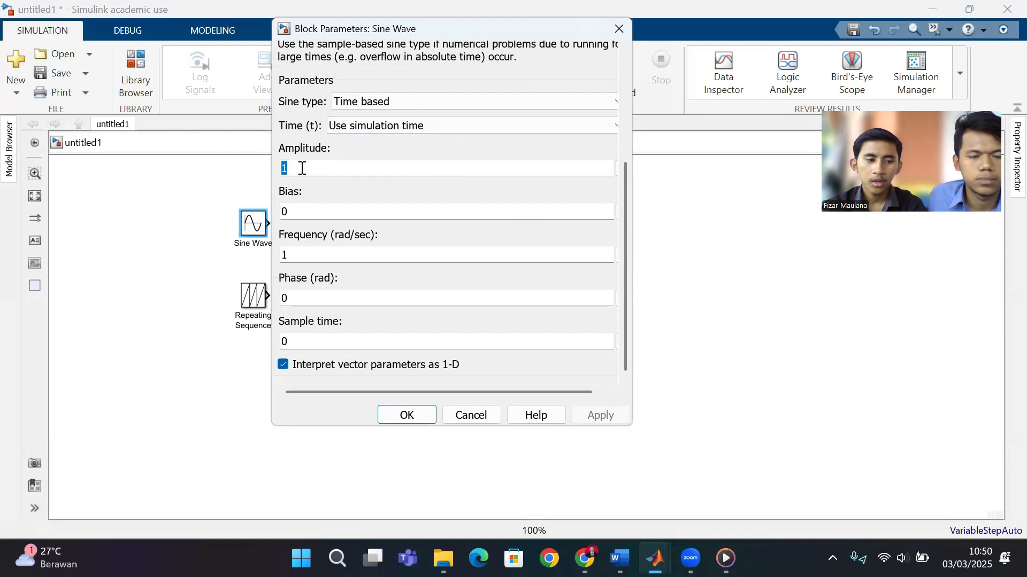
text(0.9)
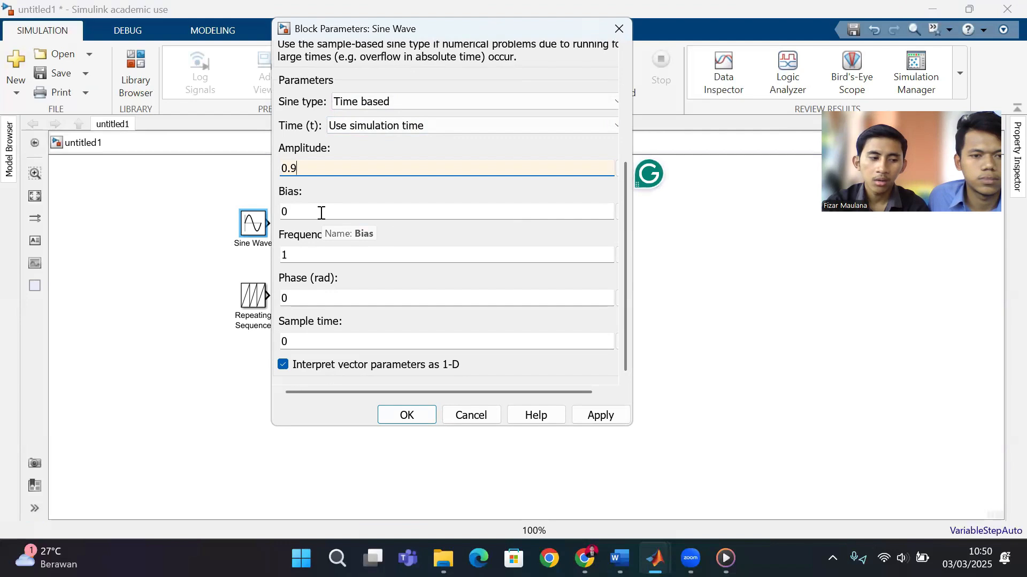
- Set the Sine Wave's frequency to 2*pi*50 rad/sec
double_click(311, 255)
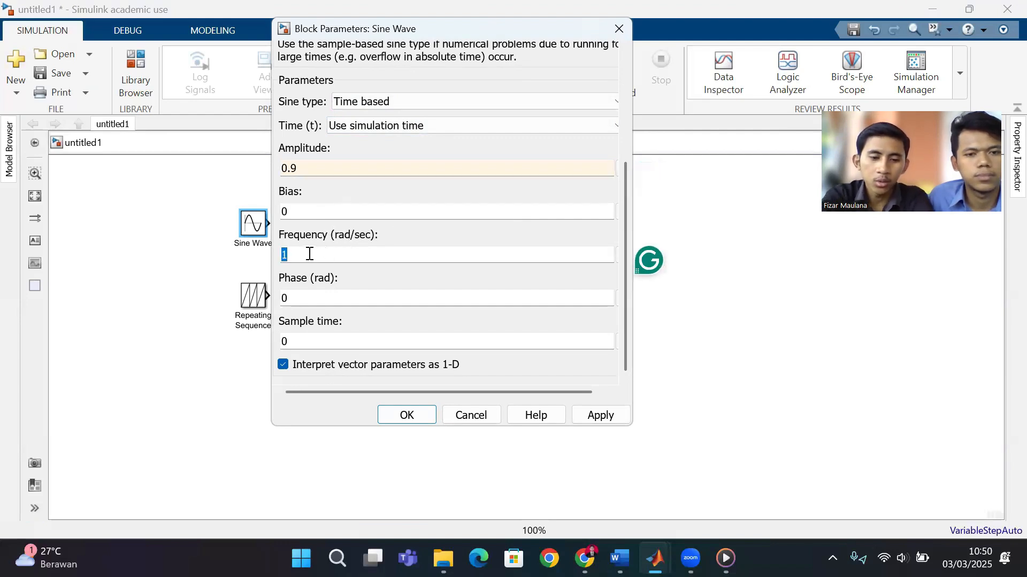
text(2)
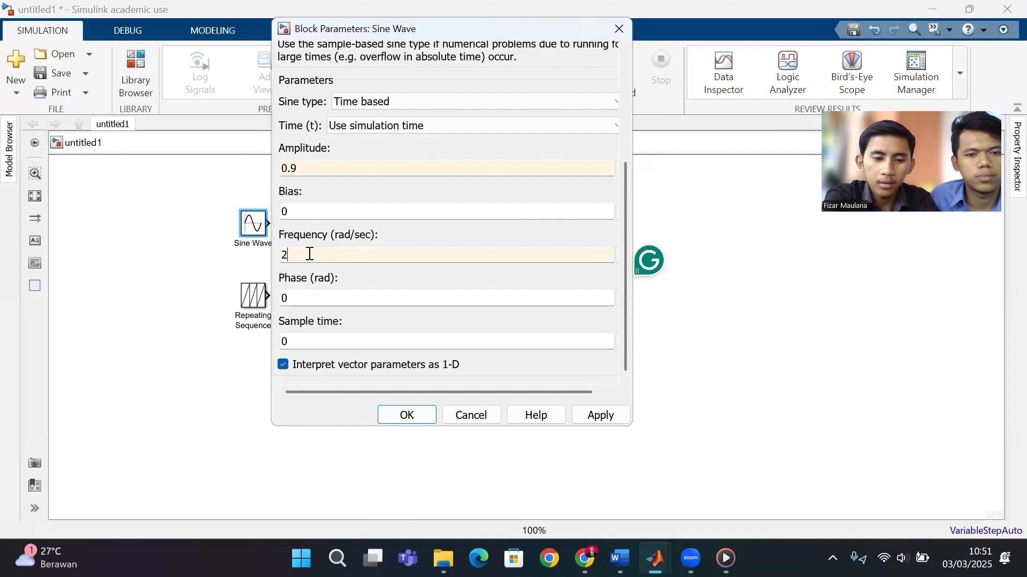
text(*)
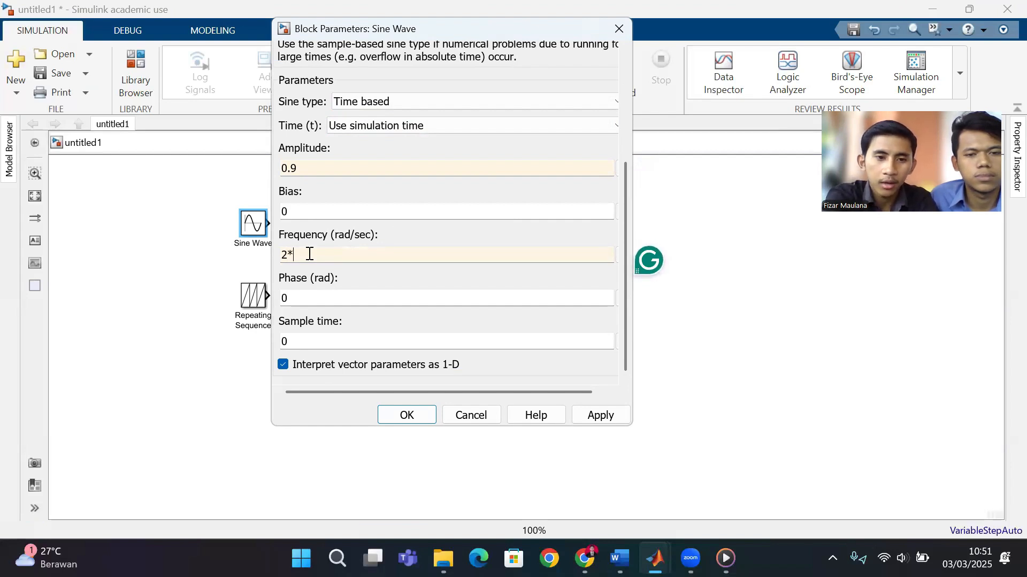
text(pi)
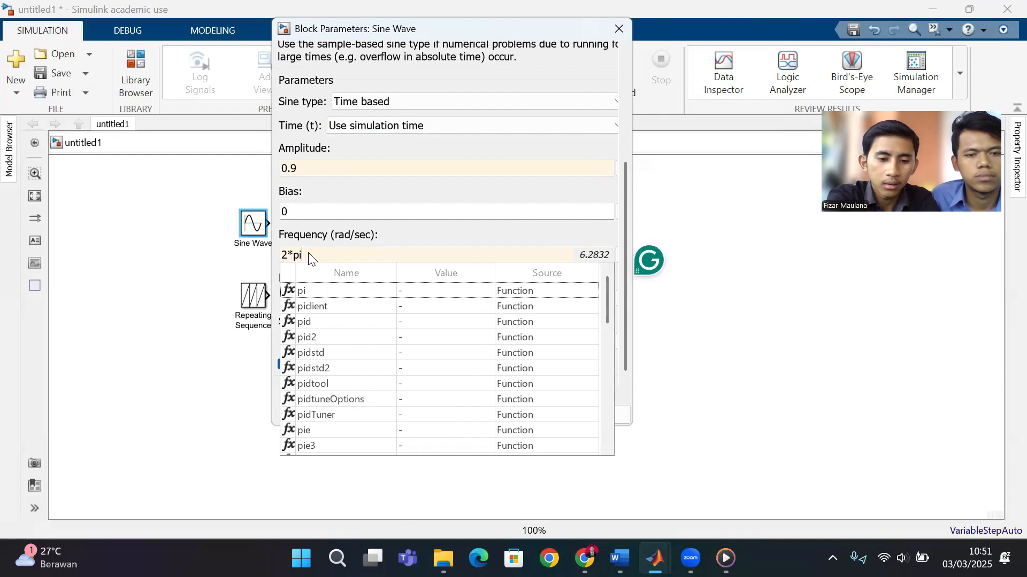
text(*)
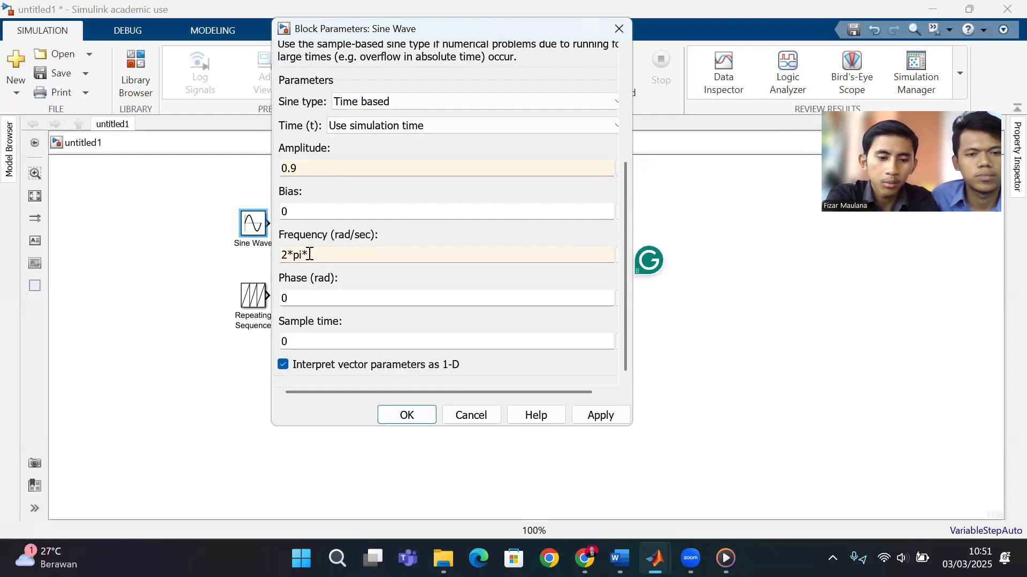
text(50)
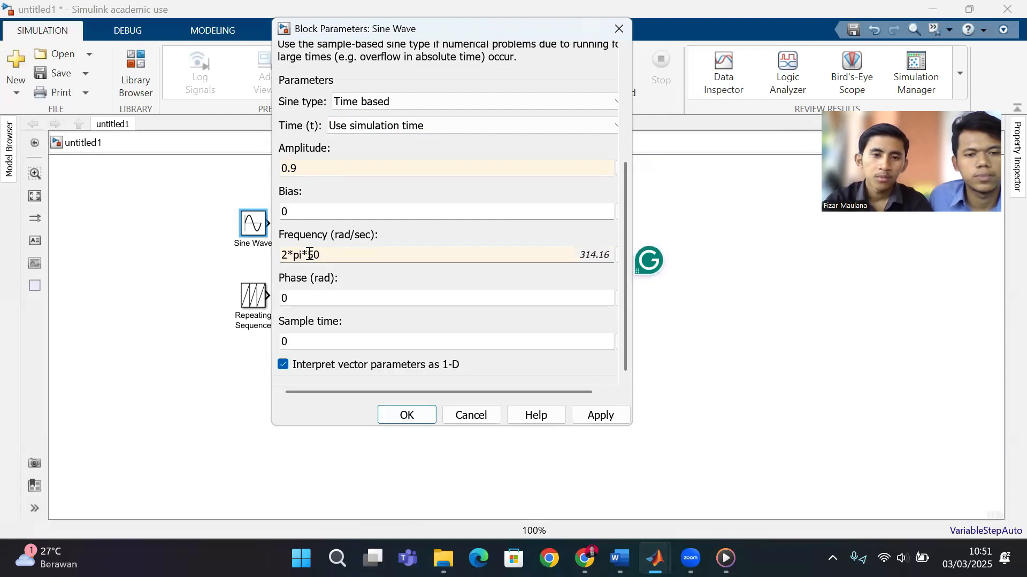
click(439, 226)
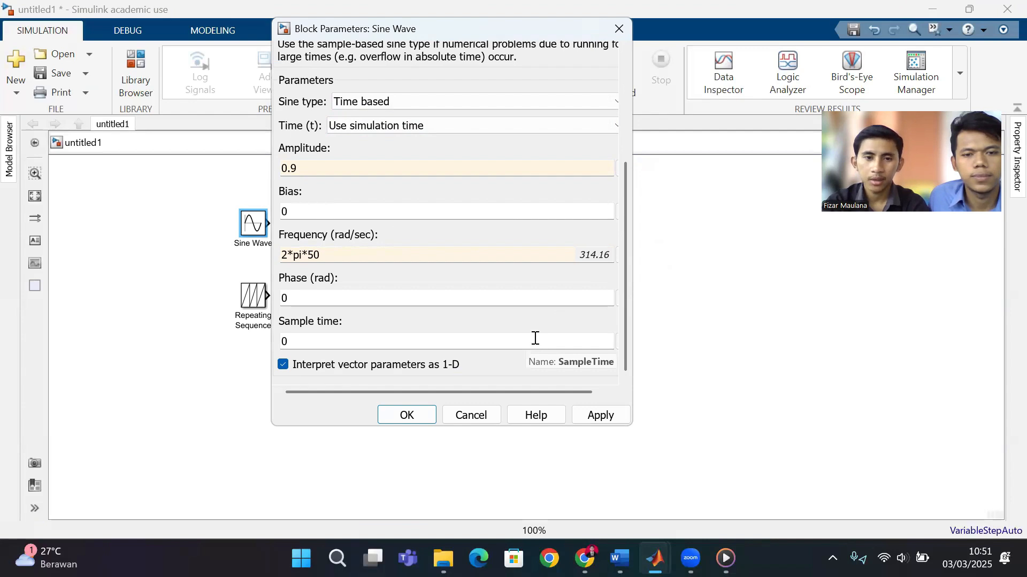
- Apply the edited Sine Wave parameters and close the block's dialog
click(595, 415)
click(414, 420)
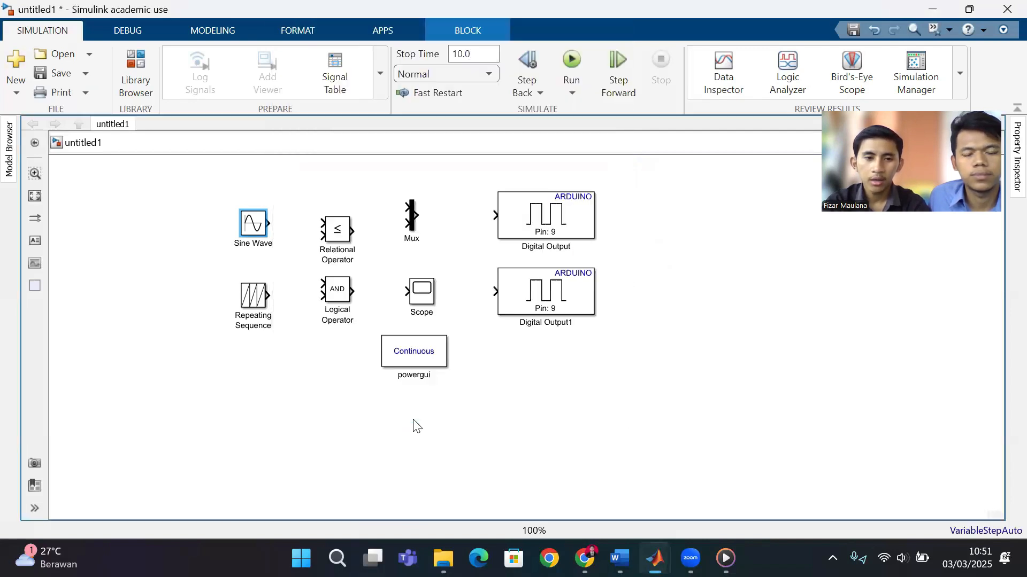
- Open the Repeating Sequence block's parameters and set its time values to [0 0.0005 0.001]
click(255, 301)
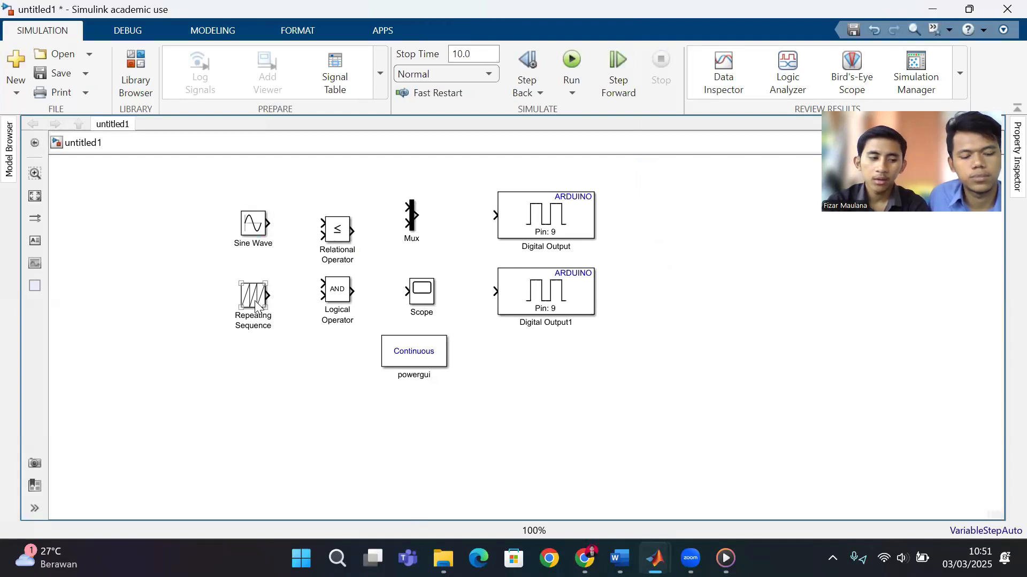
click(254, 301)
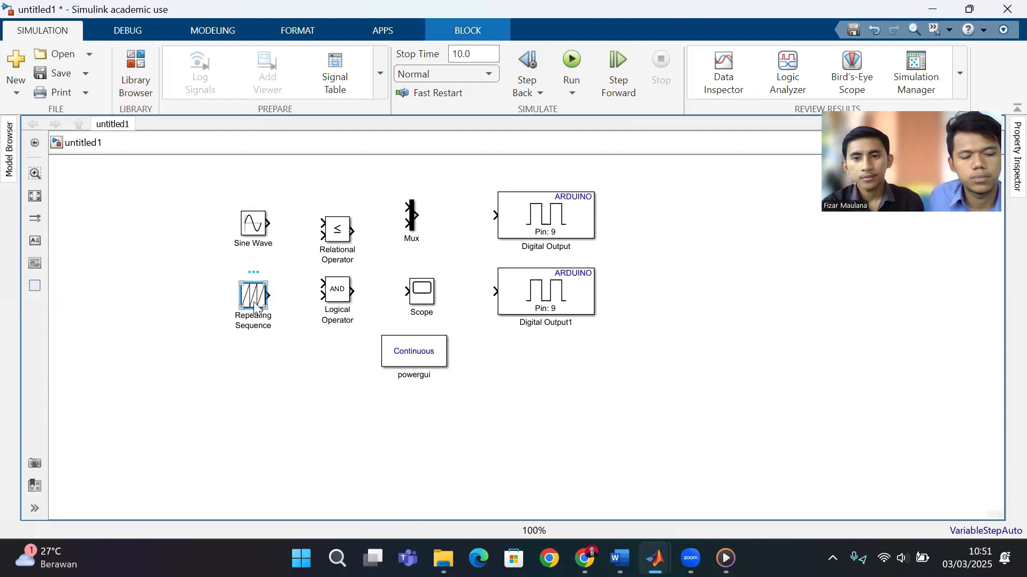
double_click(255, 305)
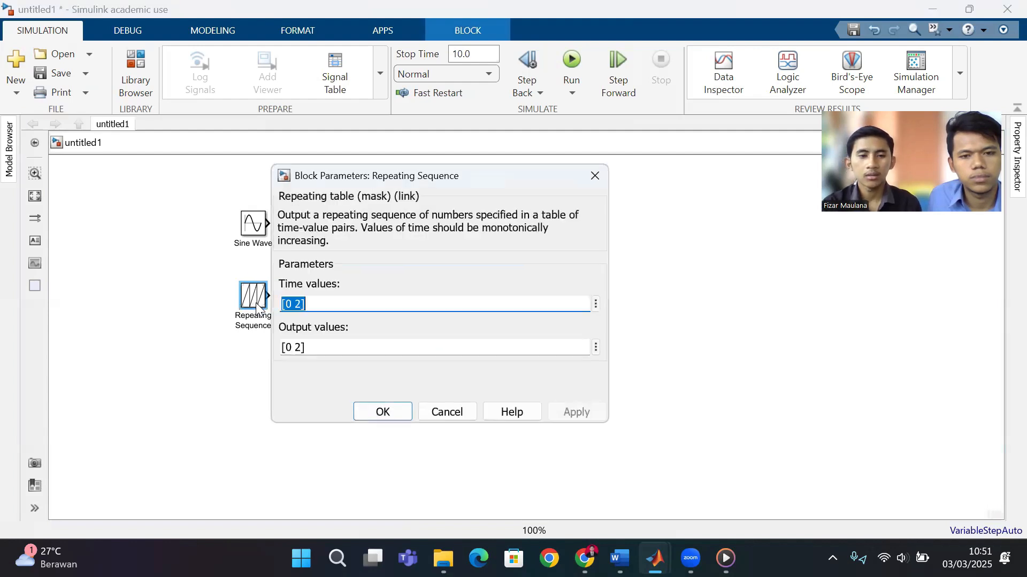
click(303, 302)
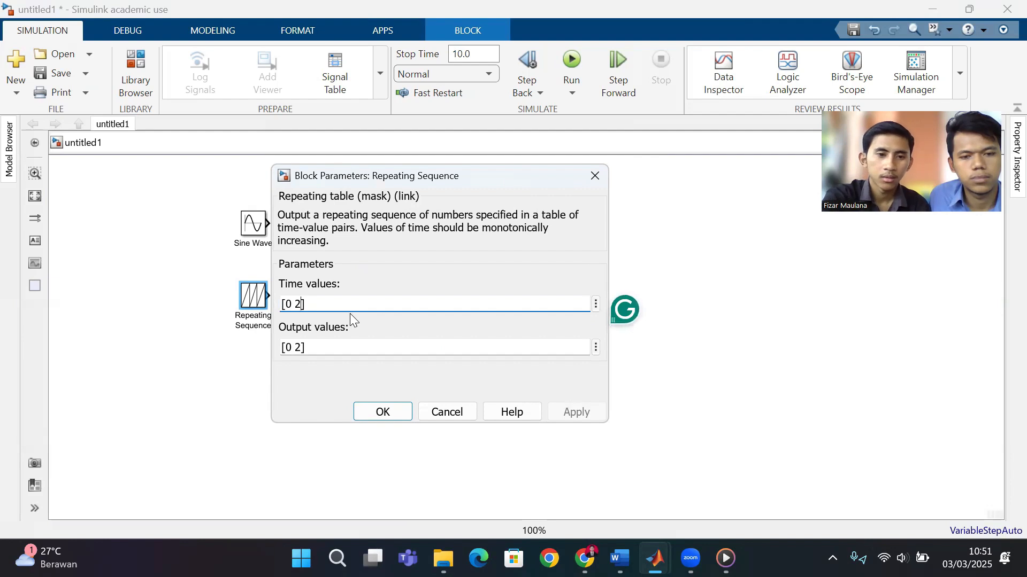
key(BackSpace)
key(BackSpace)
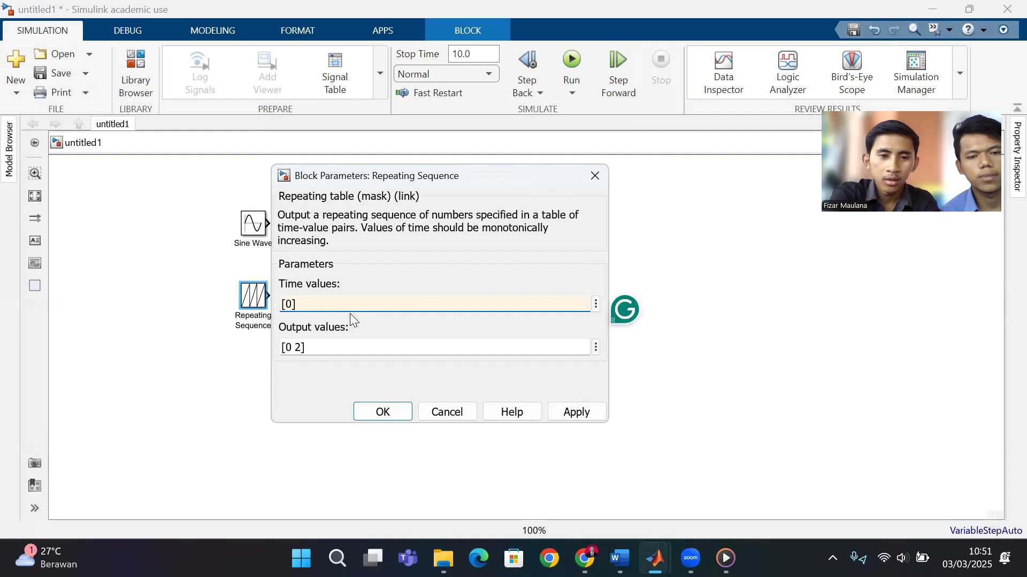
text(0.)
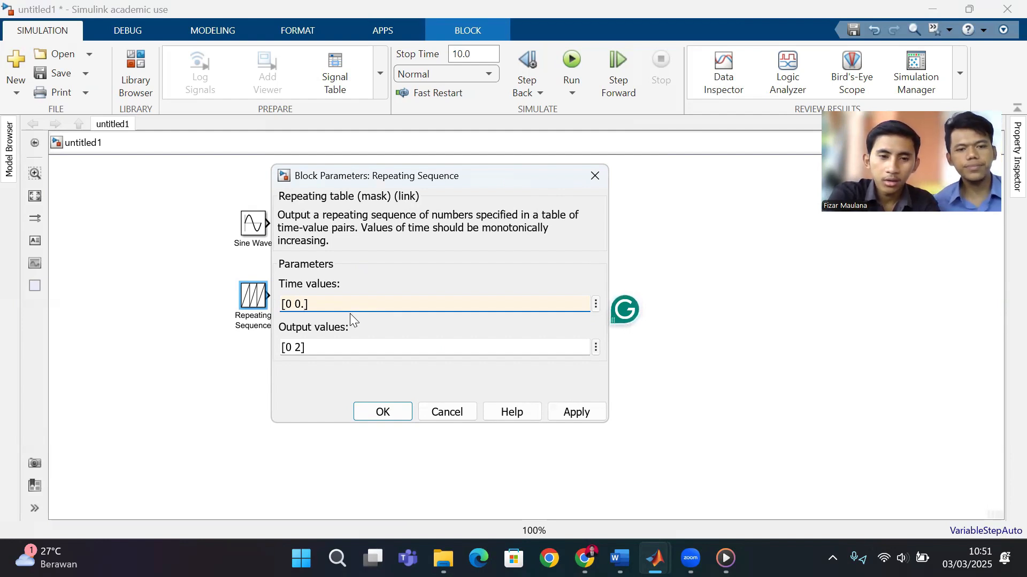
text(00)
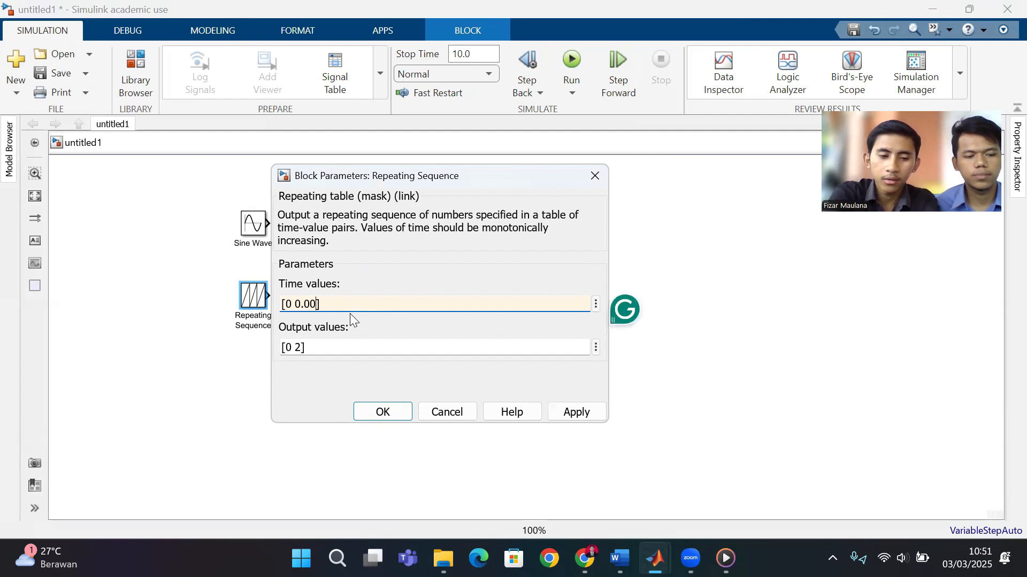
text(05 0.001)
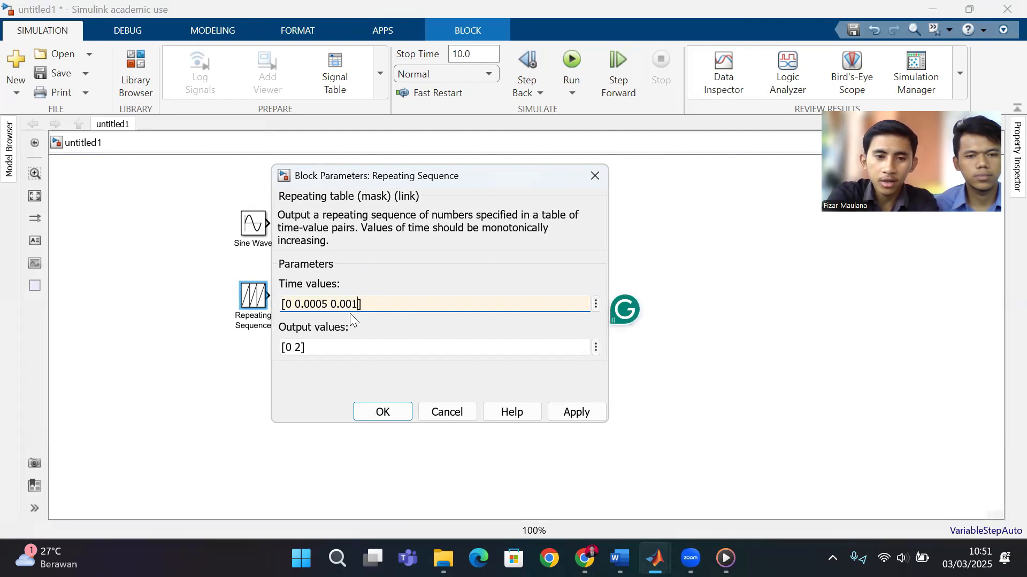
- Set the Repeating Sequence's output values to [-1 1 -1] and apply the block's parameters
triple_click(326, 348)
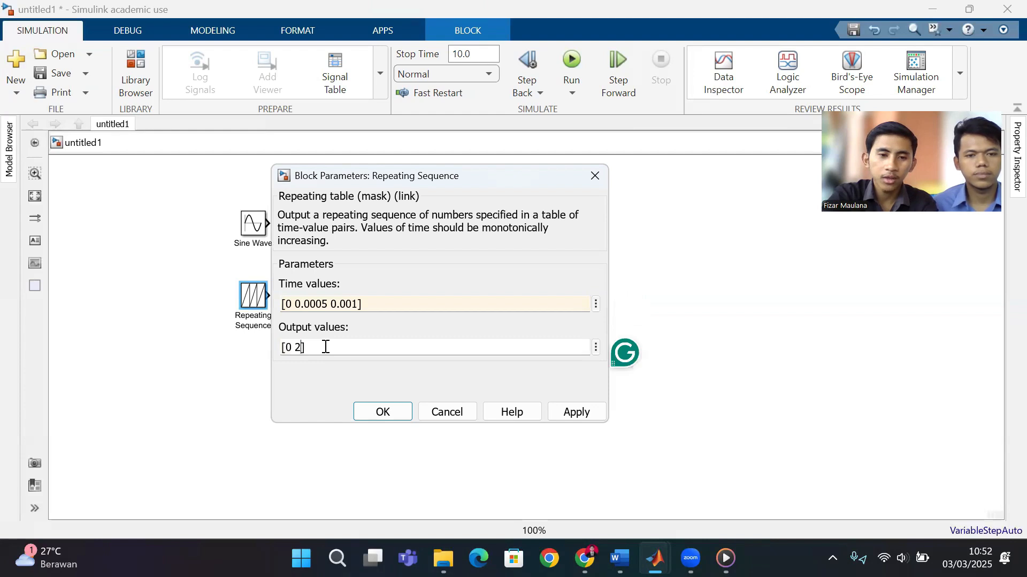
text([0])
key(BackSpace)
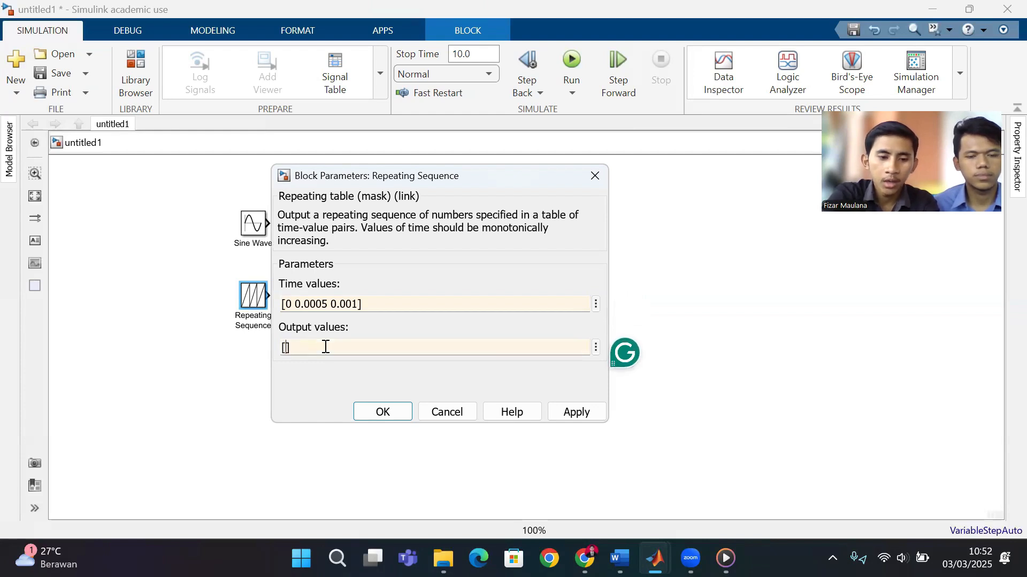
text(-1 1 -1)
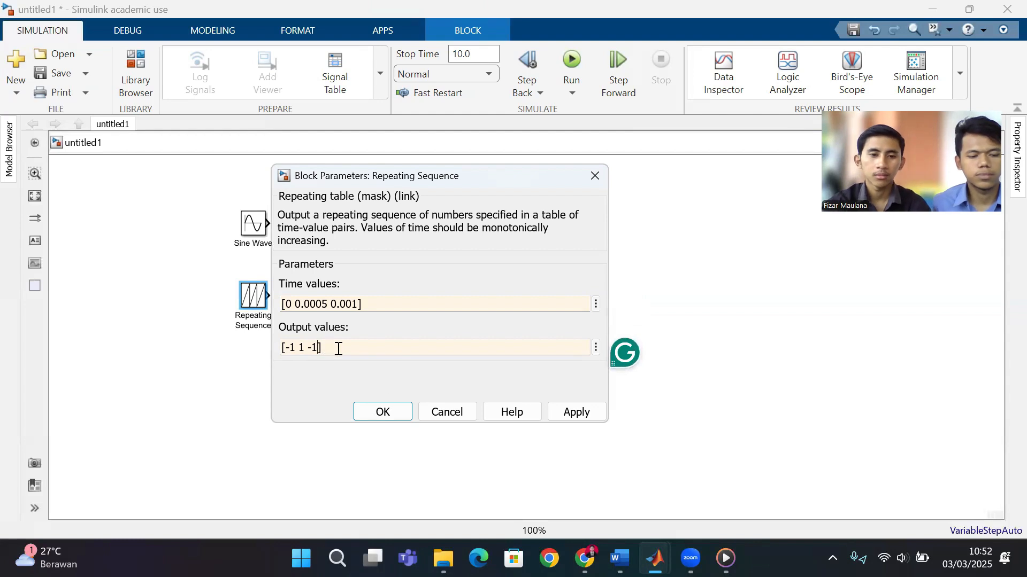
click(572, 420)
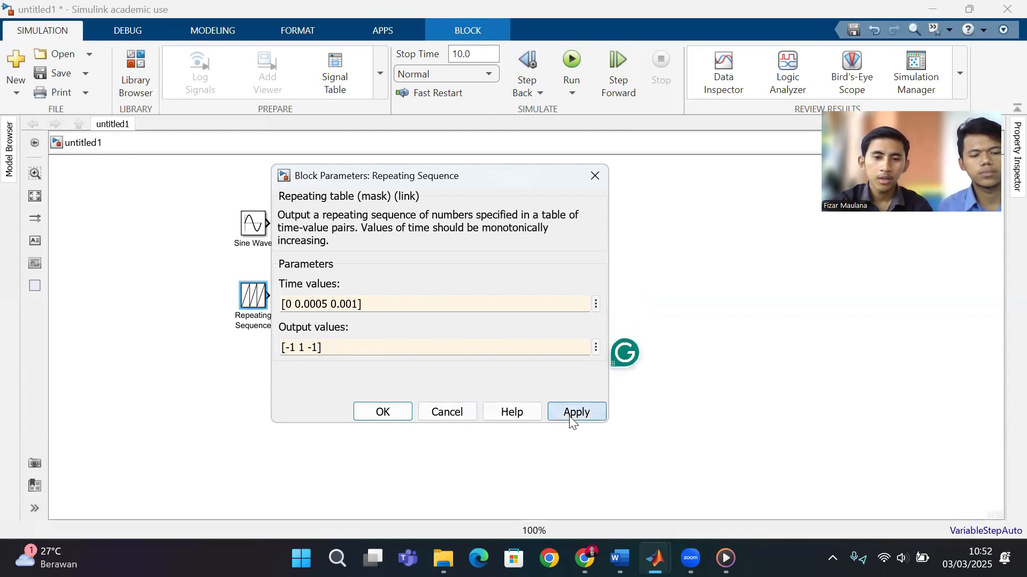
click(394, 413)
click(313, 392)
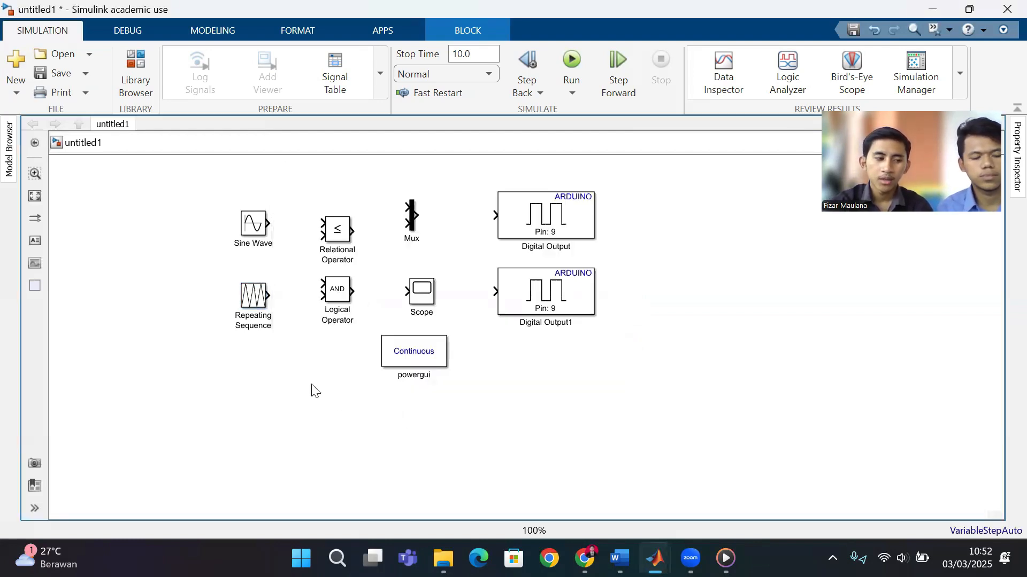
- Change the Logical Operator block's operator to NOT and apply it
drag(334, 293, 330, 293)
double_click(333, 292)
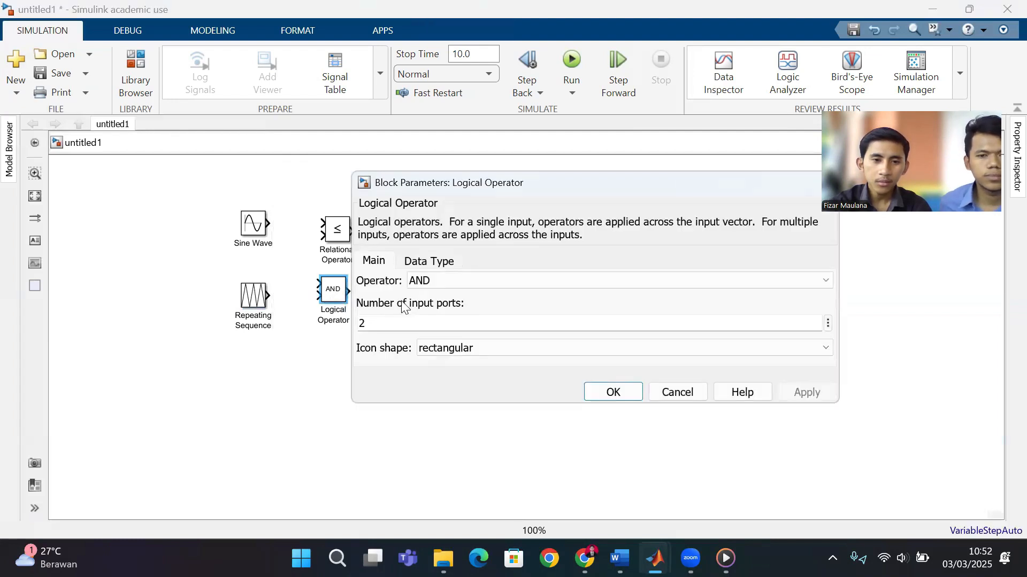
click(433, 279)
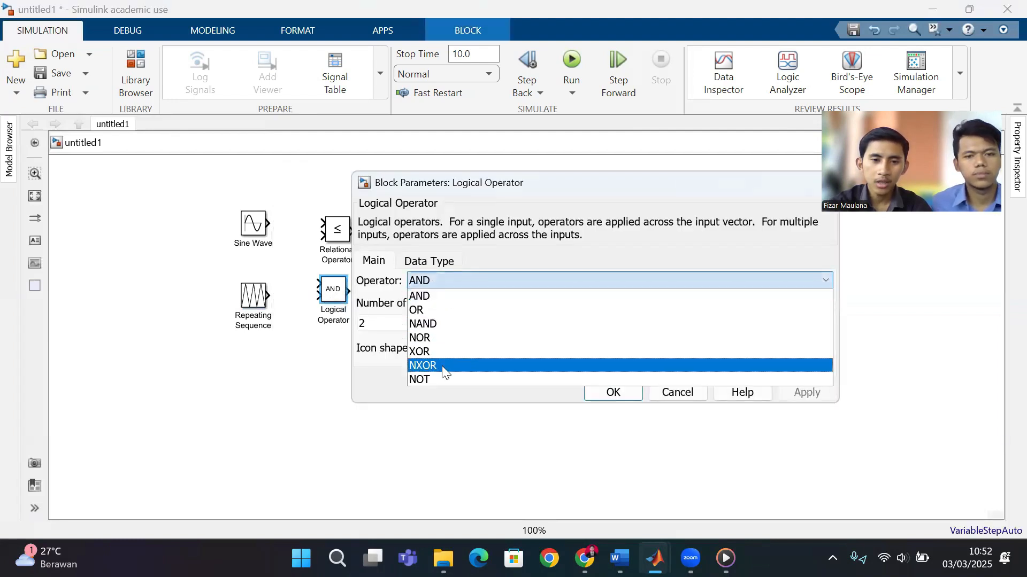
click(442, 380)
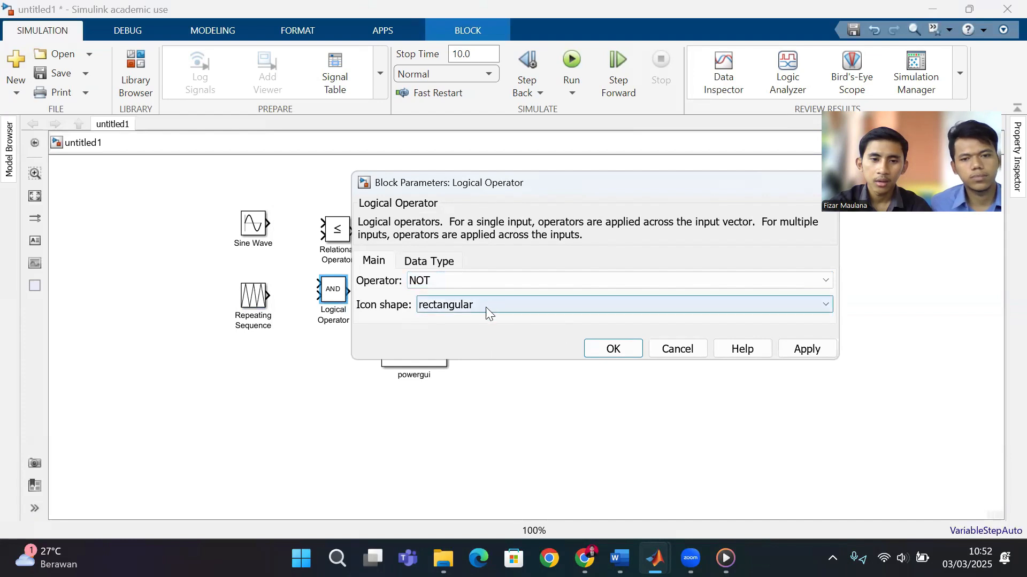
click(808, 348)
click(620, 349)
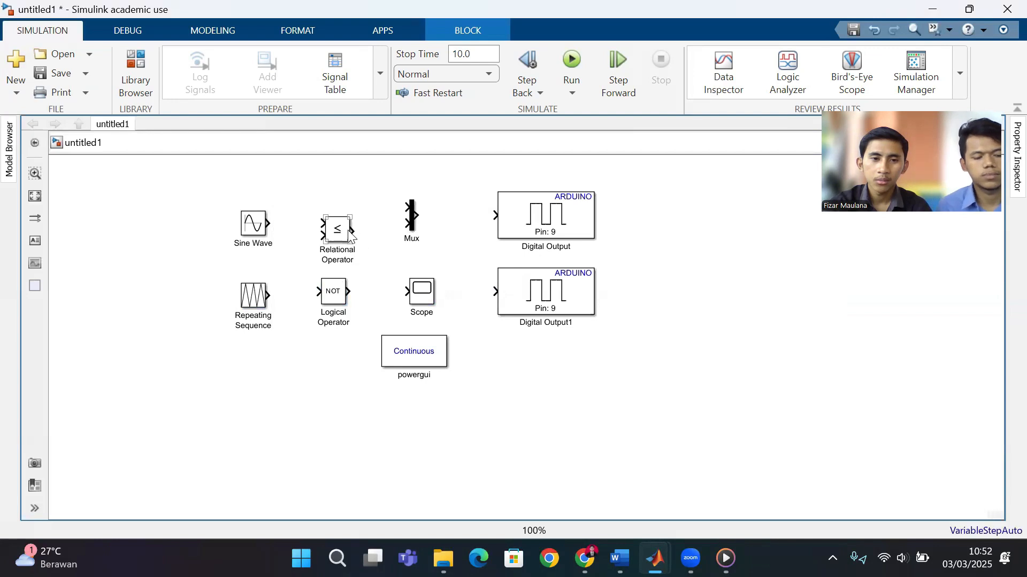
- Configure the Scope with 3 input ports and a layout of three displays stacked in one column
click(425, 291)
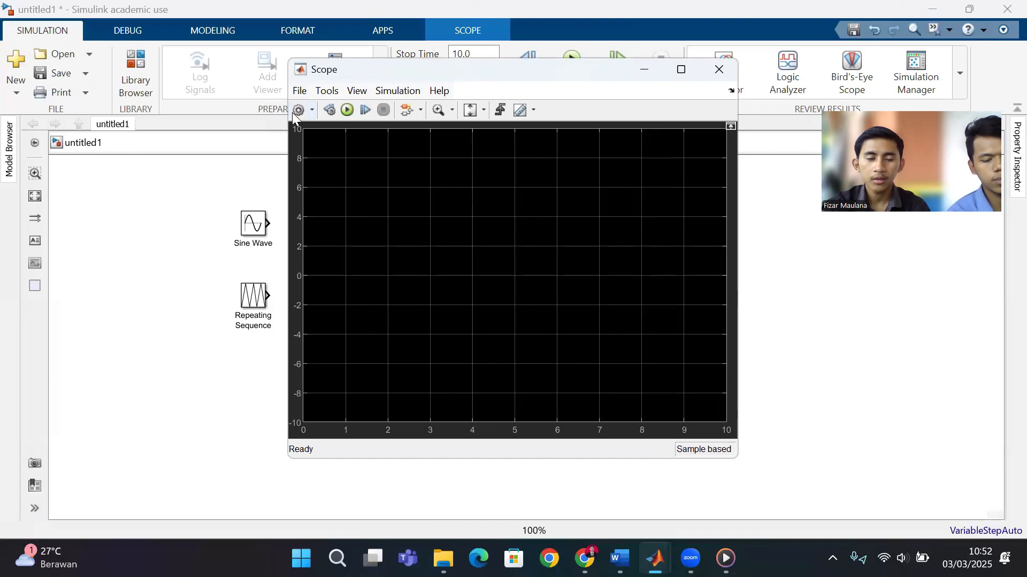
click(294, 110)
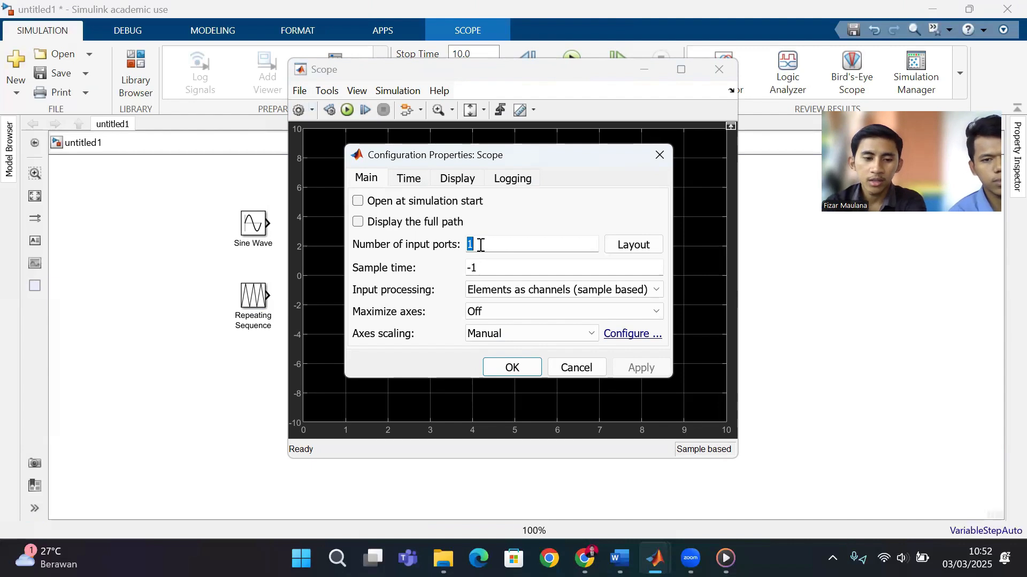
text(3)
click(657, 248)
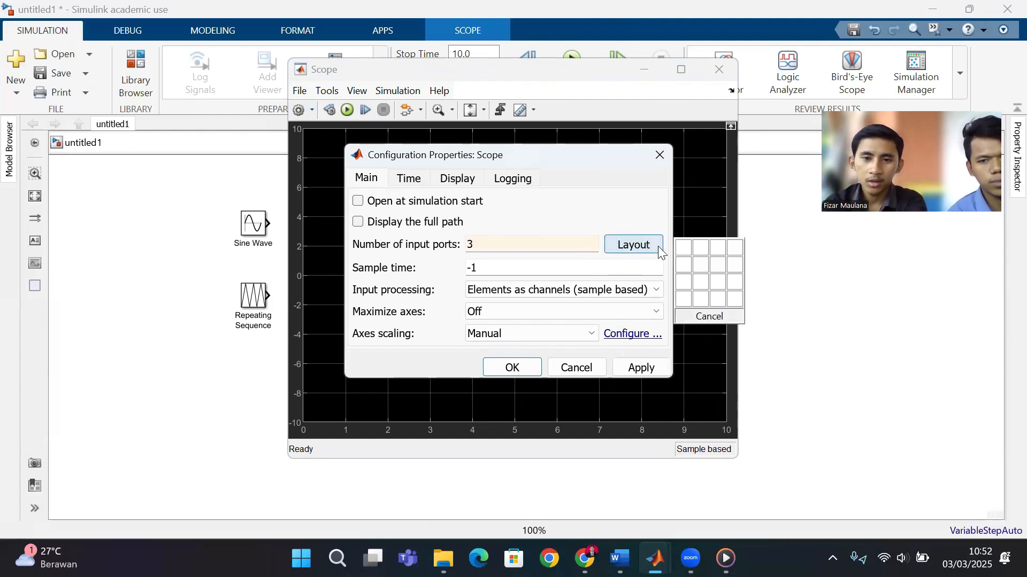
click(684, 280)
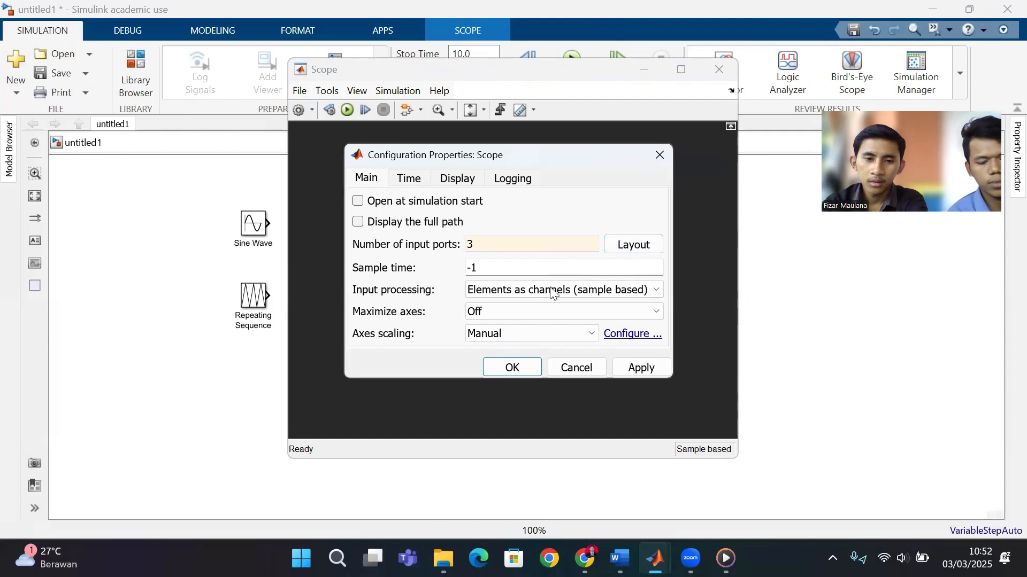
click(636, 369)
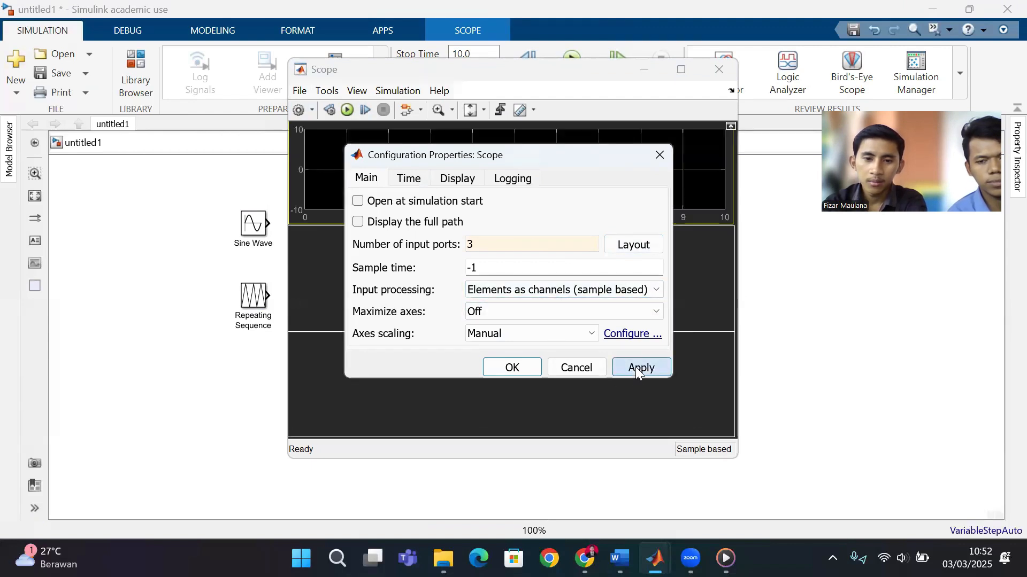
- Set the Scope's time span to 0.02, apply it and close the Scope window
click(410, 179)
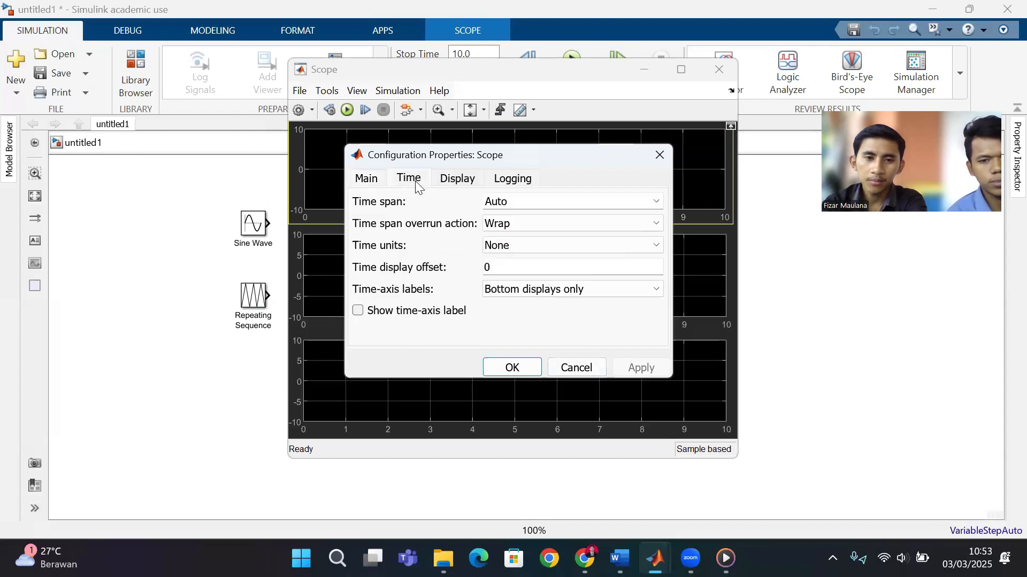
double_click(514, 199)
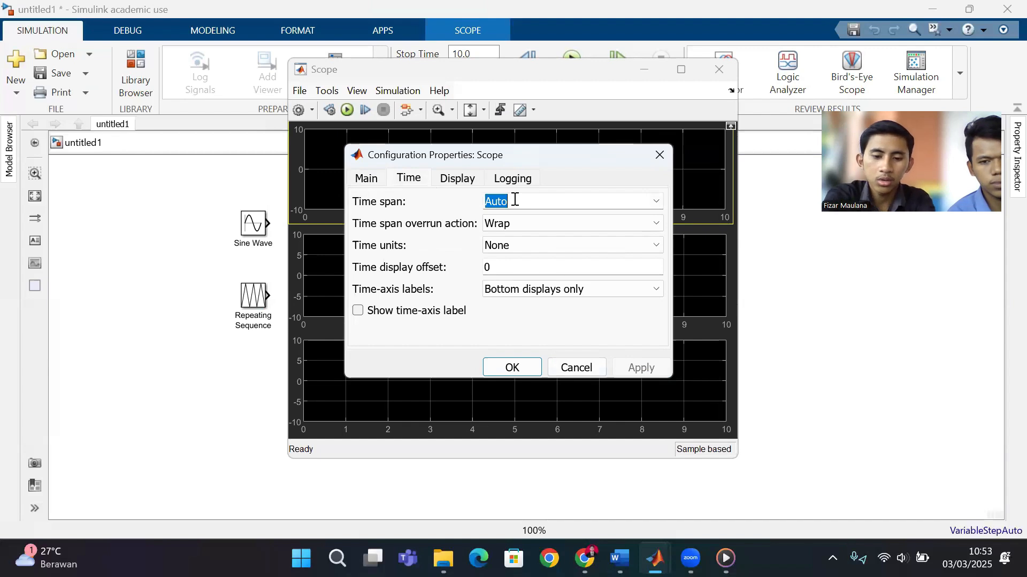
text(0.02)
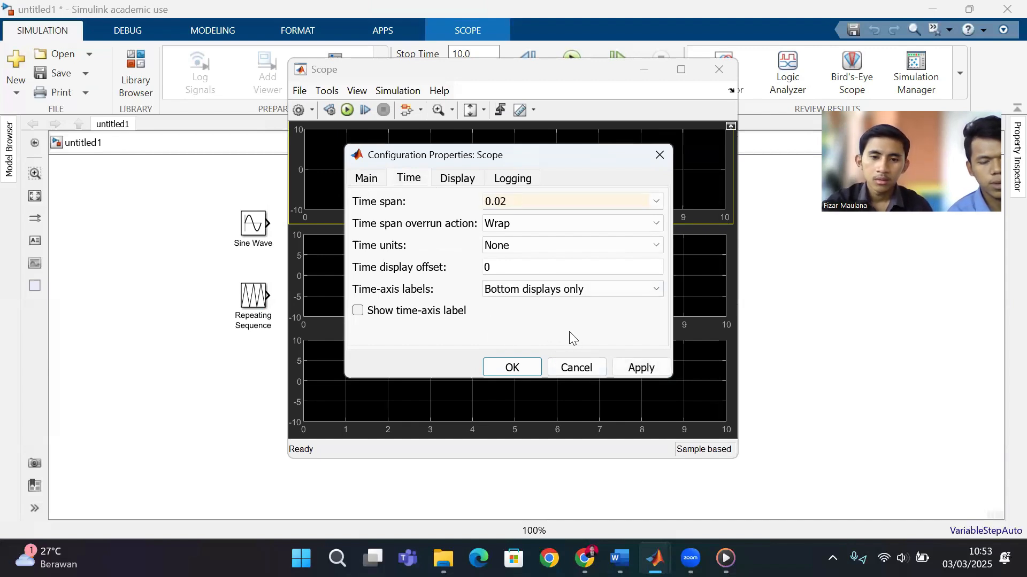
click(614, 368)
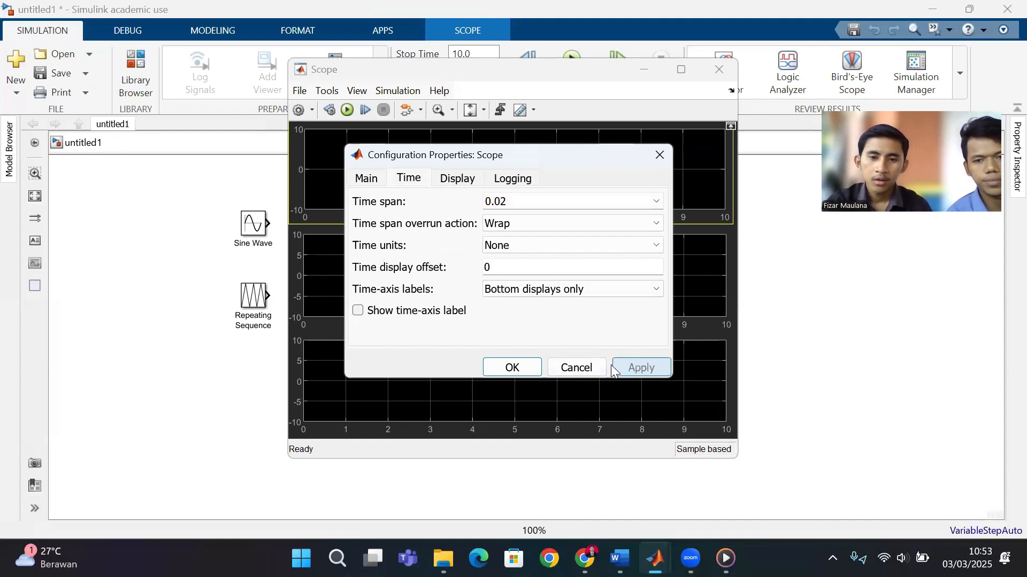
click(499, 371)
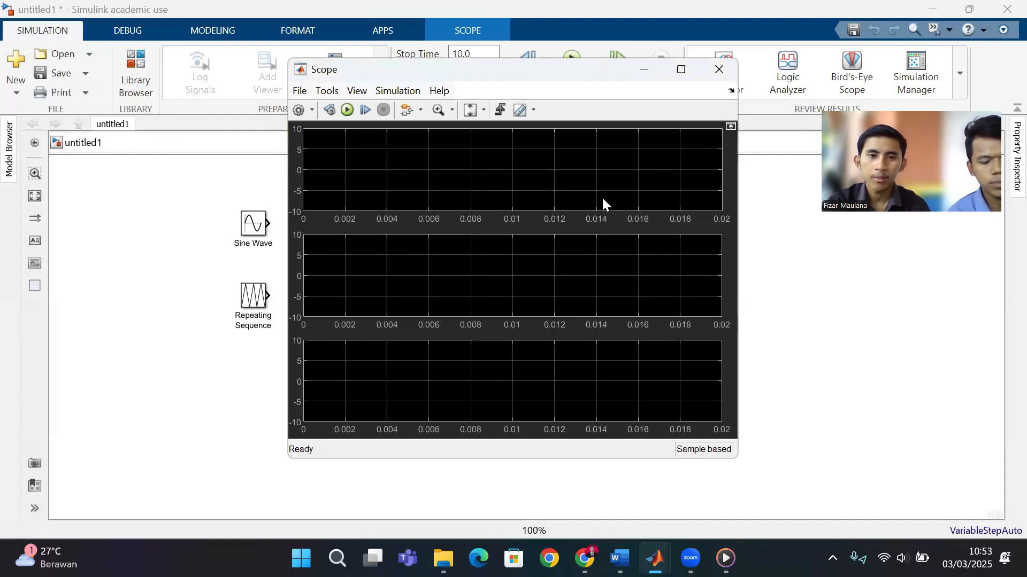
click(718, 70)
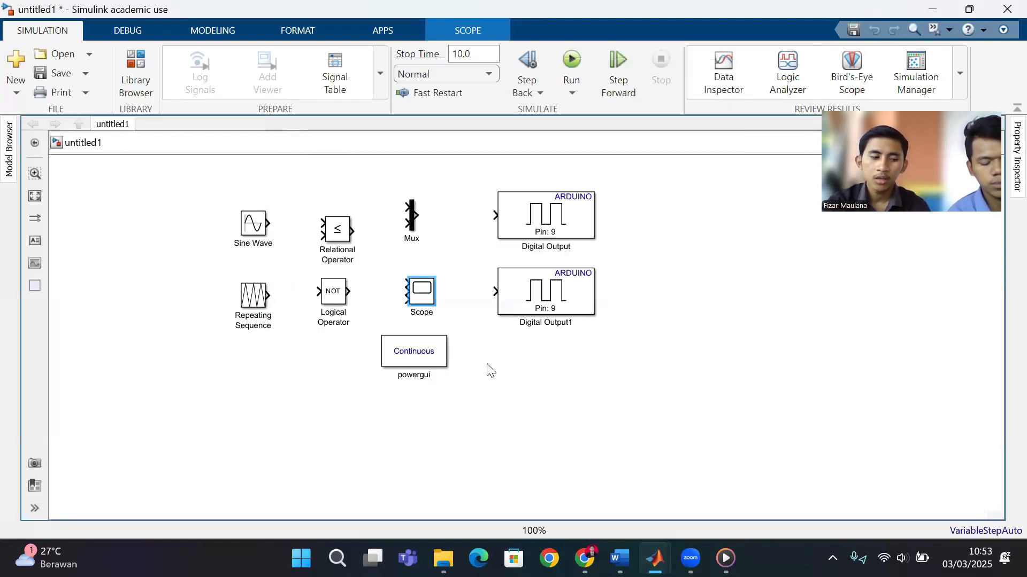
click(503, 377)
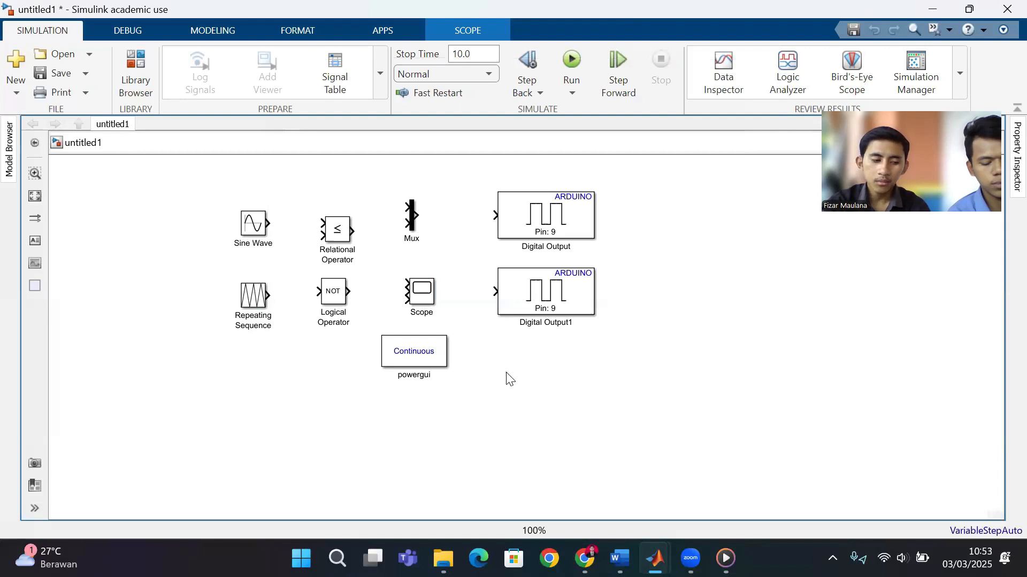
- Set the powergui block's simulation type to Discrete
click(412, 357)
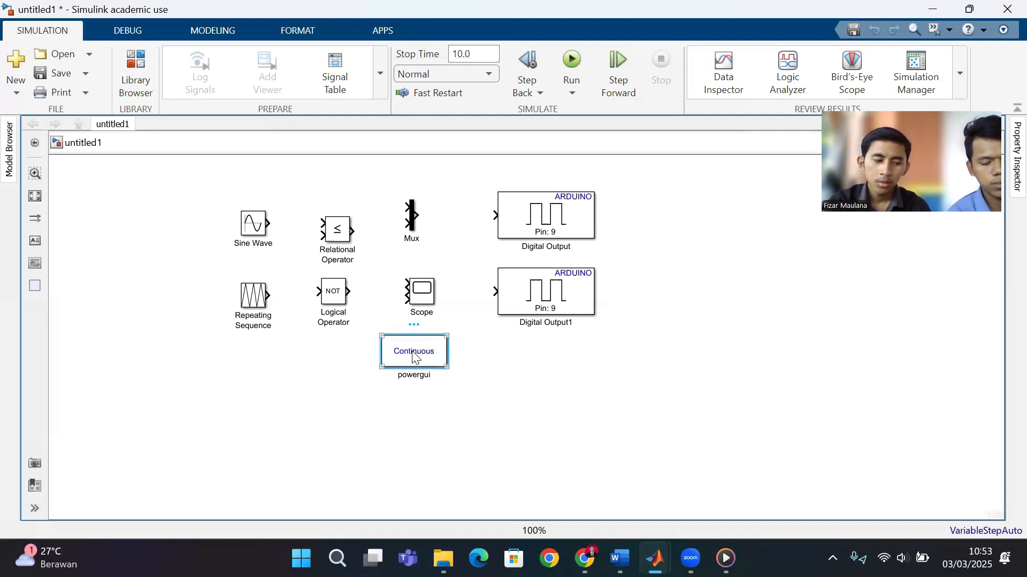
double_click(413, 358)
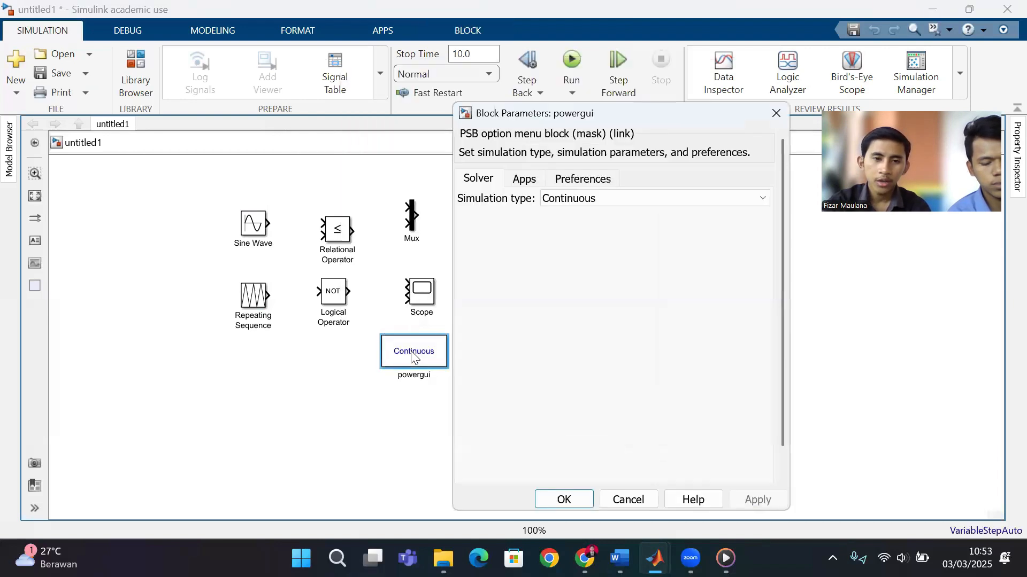
click(576, 199)
click(580, 228)
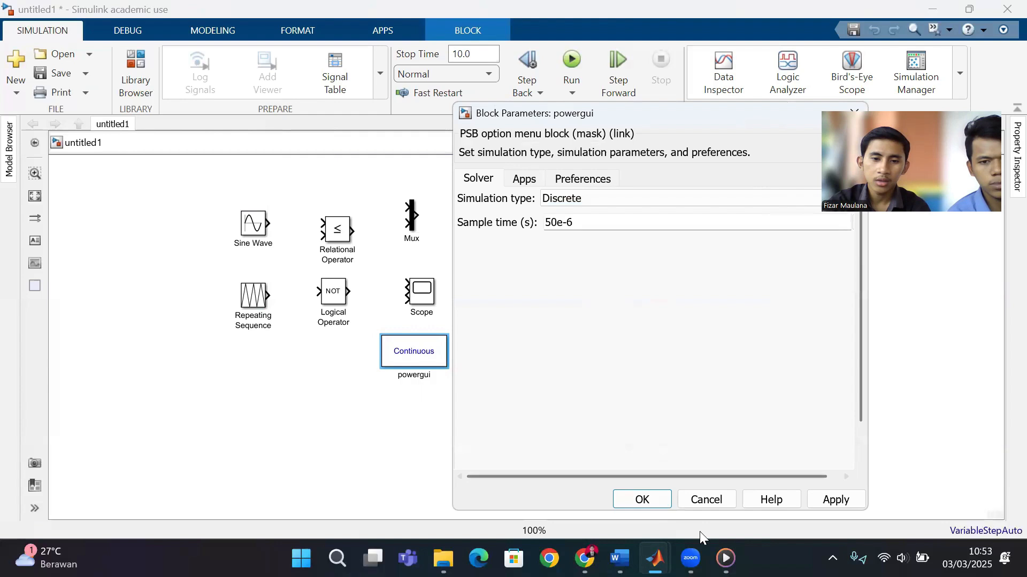
click(641, 501)
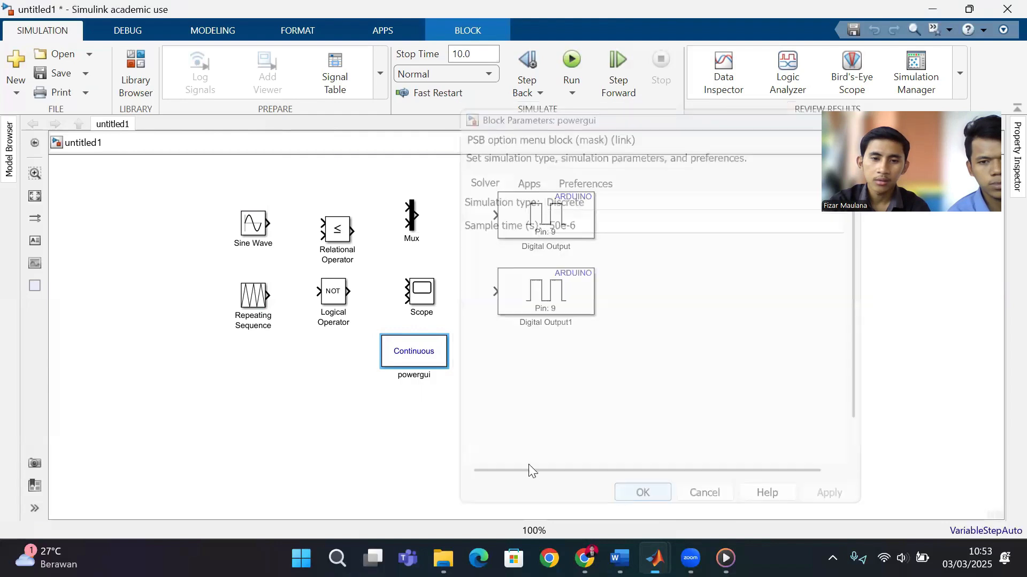
click(383, 427)
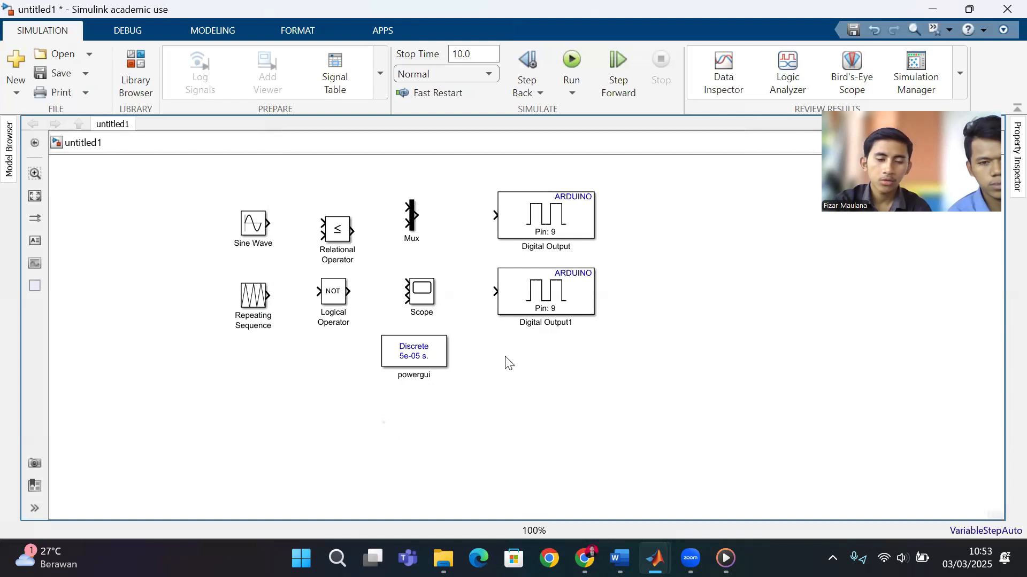
- Set the pin number of the upper Arduino Digital Output block to 8
double_click(547, 213)
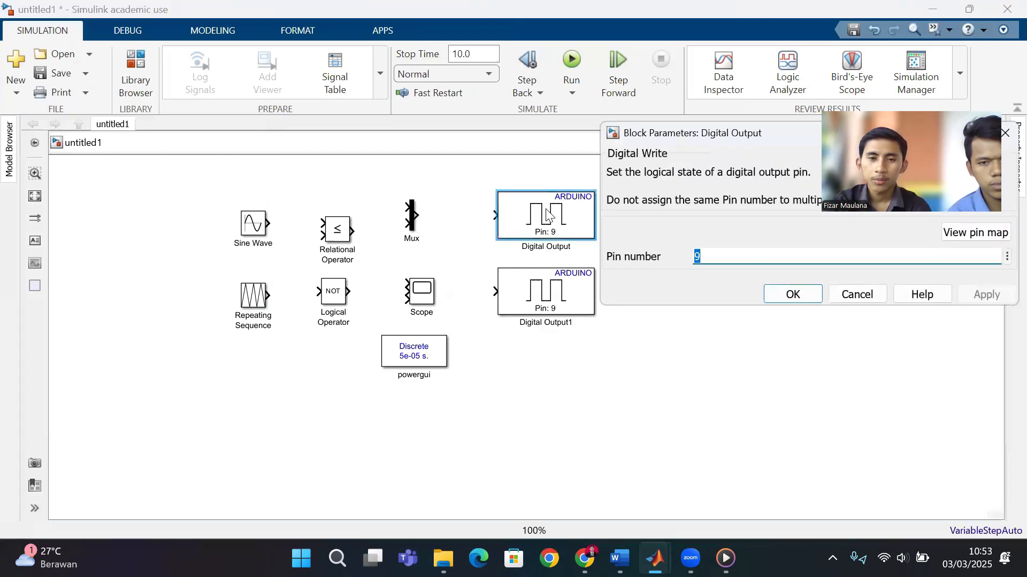
text(8)
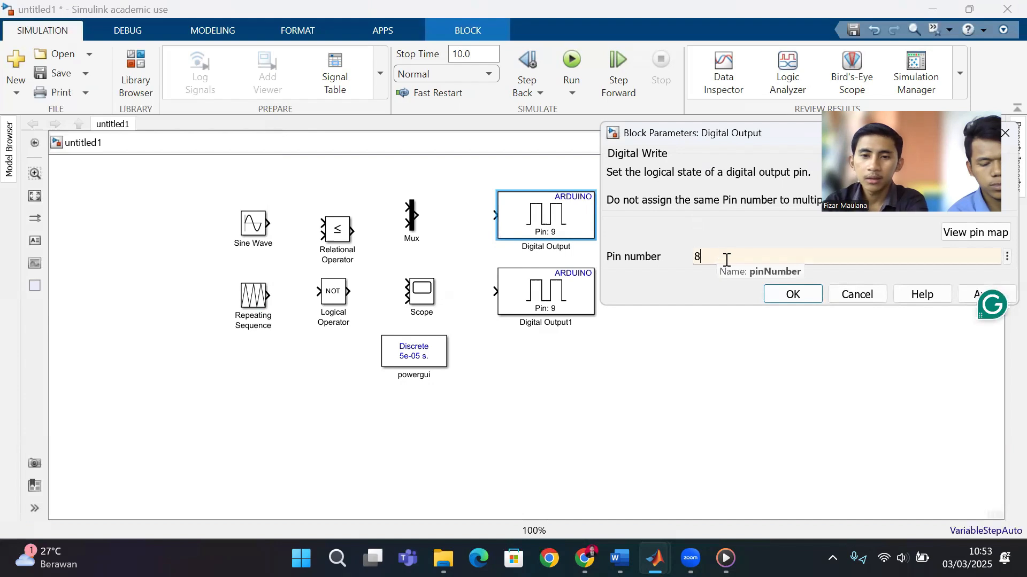
click(792, 296)
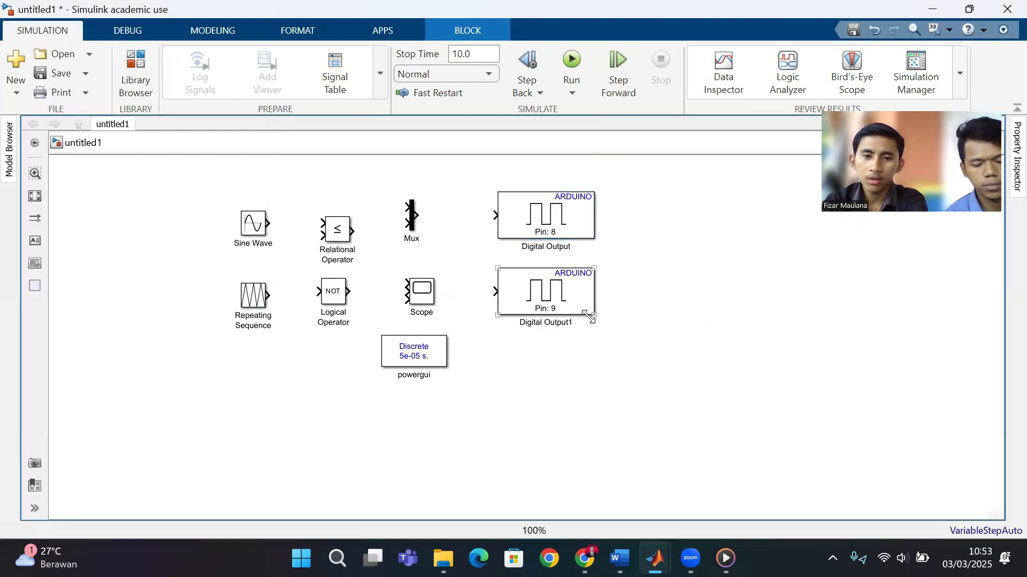
click(546, 372)
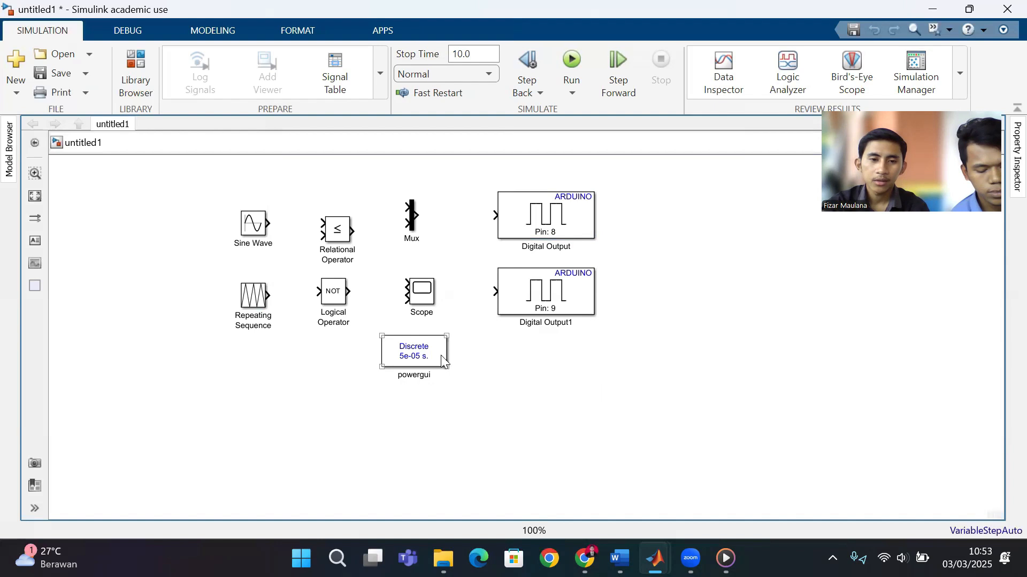
- Rearrange the blocks so the Scope sits beside the Mux, with powergui and both Digital Outputs moved clear of the wiring area
click(422, 362)
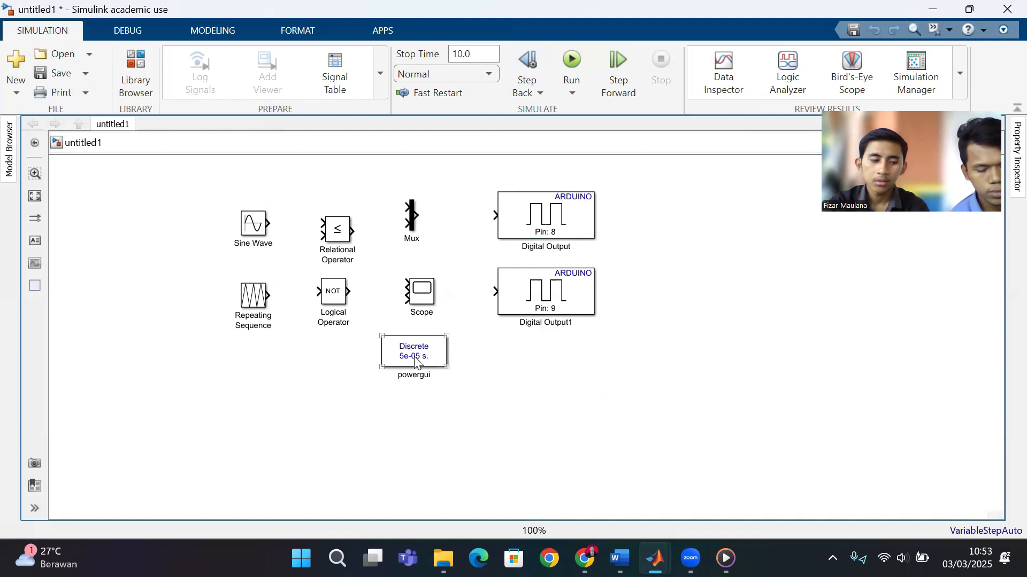
drag(415, 361, 511, 400)
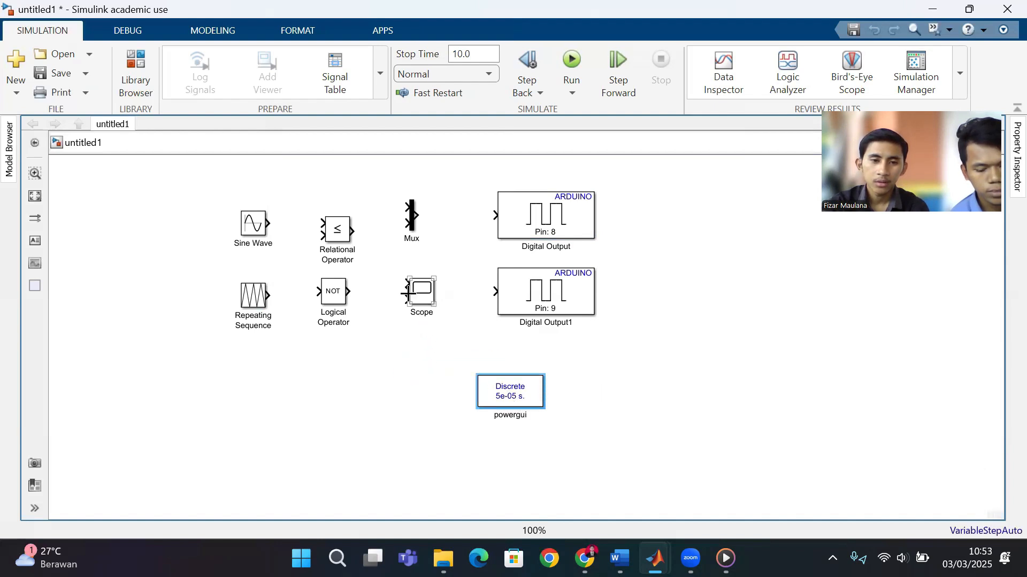
drag(408, 294, 466, 223)
drag(546, 293, 634, 362)
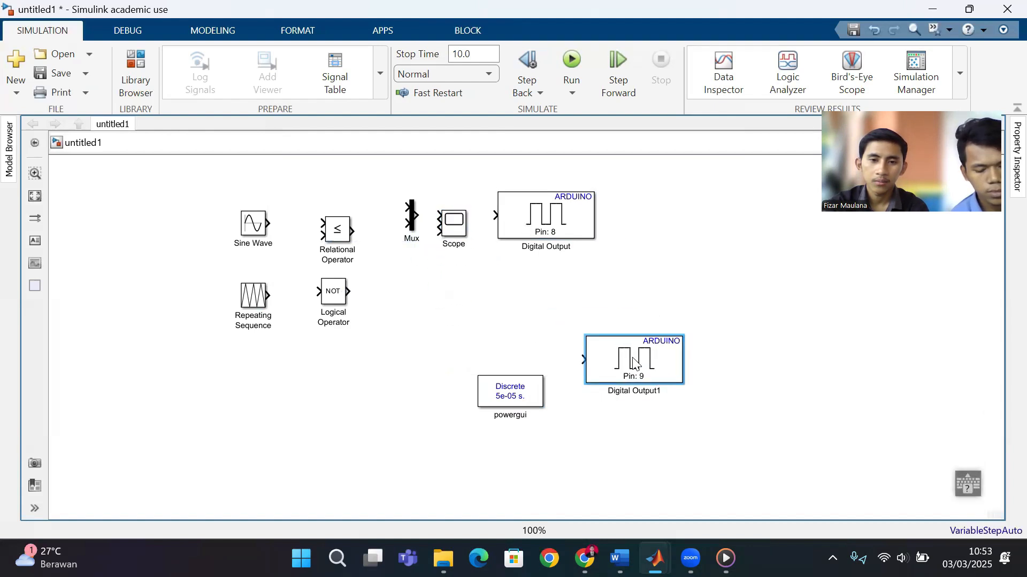
drag(544, 216, 654, 291)
- Reposition the Logical and Relational Operators, and connect Sine Wave and Repeating Sequence to the Relational Operator's first and second inputs
click(333, 295)
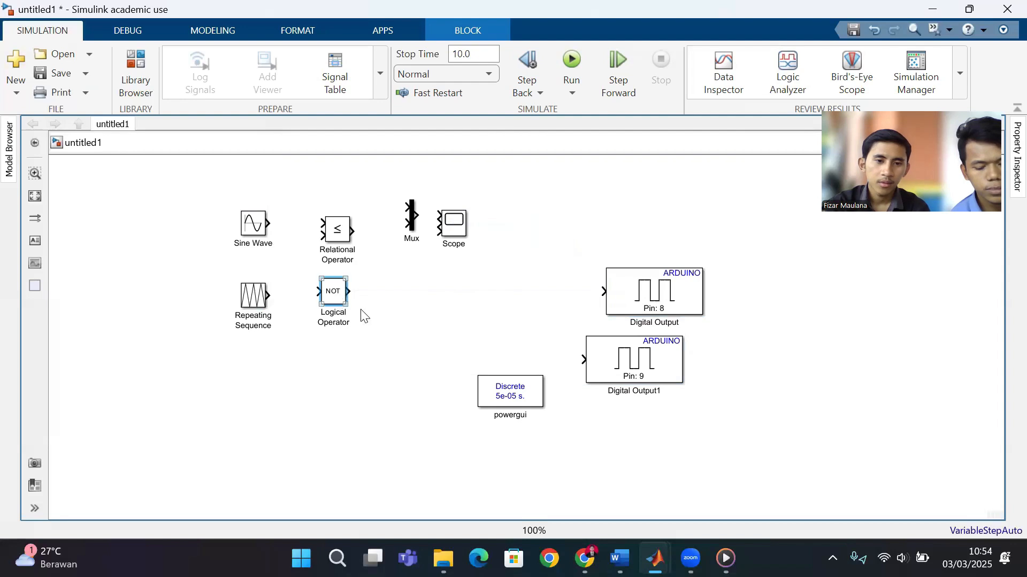
drag(334, 293, 427, 325)
drag(331, 236, 327, 271)
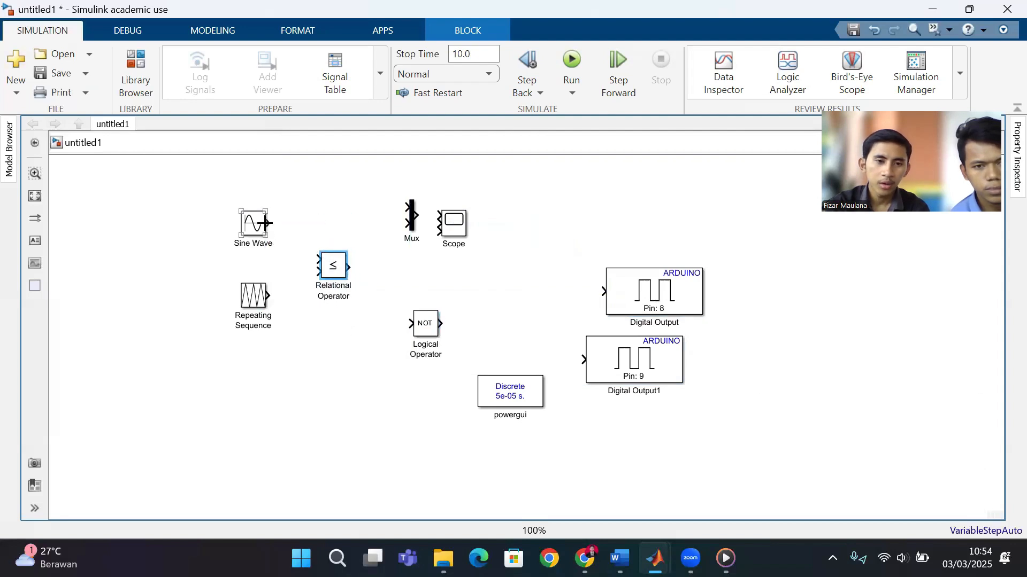
drag(266, 223, 319, 262)
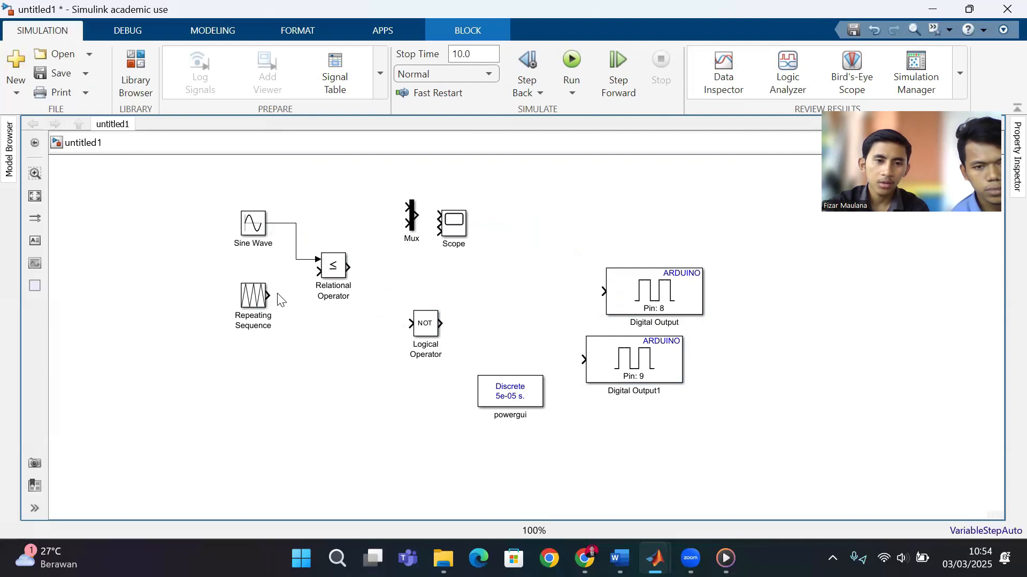
drag(276, 297, 319, 271)
- Shift the Mux and Logical Operator closer to the Relational Operator, and connect the Relational Operator's output to the Logical Operator
drag(410, 216, 386, 218)
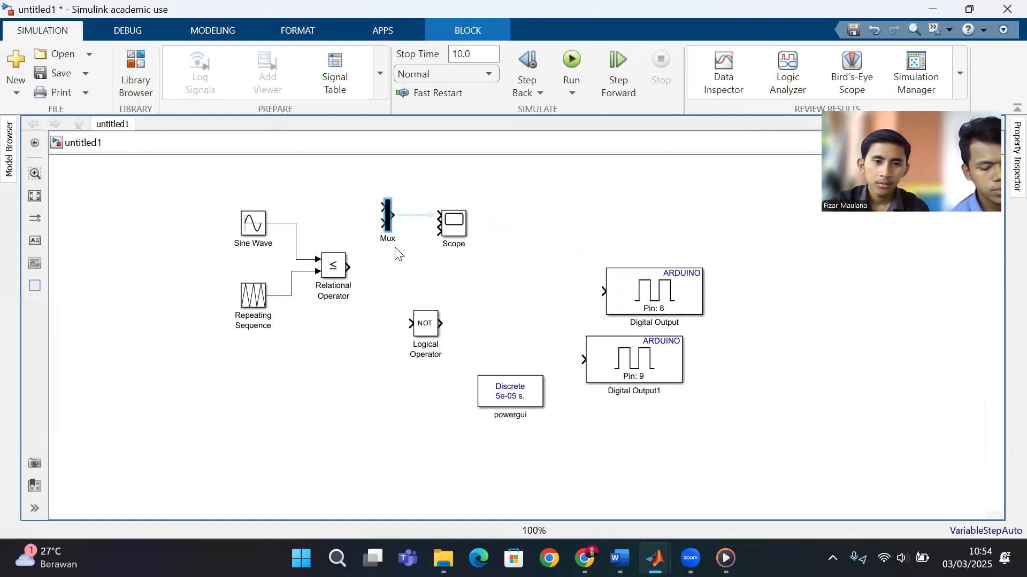
click(401, 296)
drag(434, 332, 406, 332)
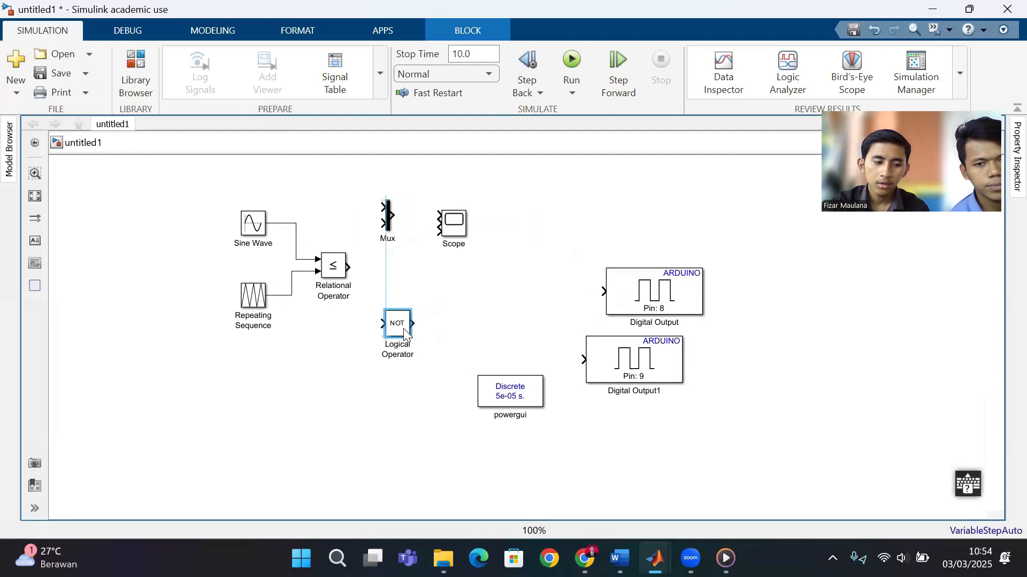
click(392, 289)
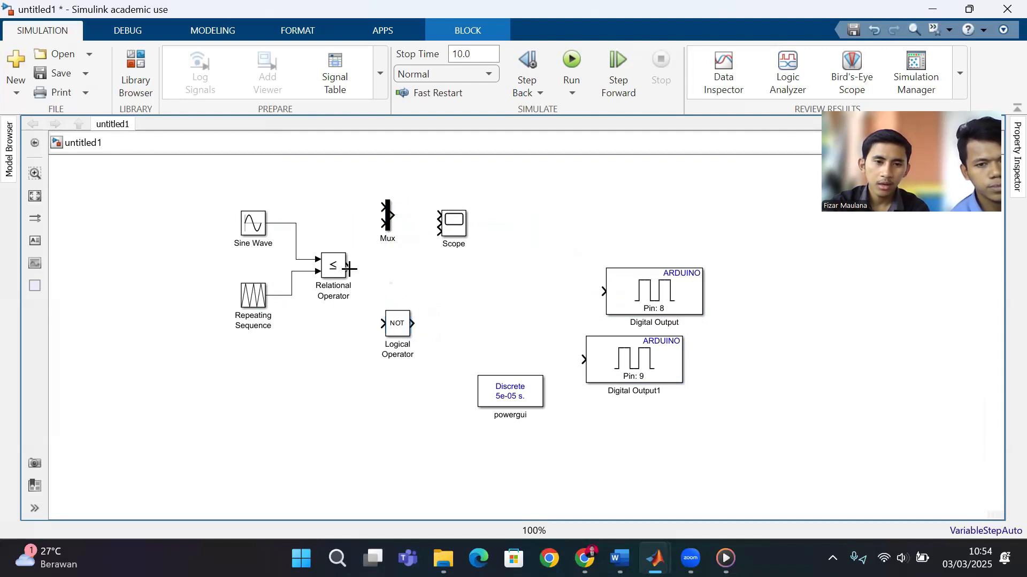
mouse_move(350, 269)
mouse_down()
mouse_move(367, 268)
mouse_move(367, 306)
mouse_move(383, 323)
mouse_up()
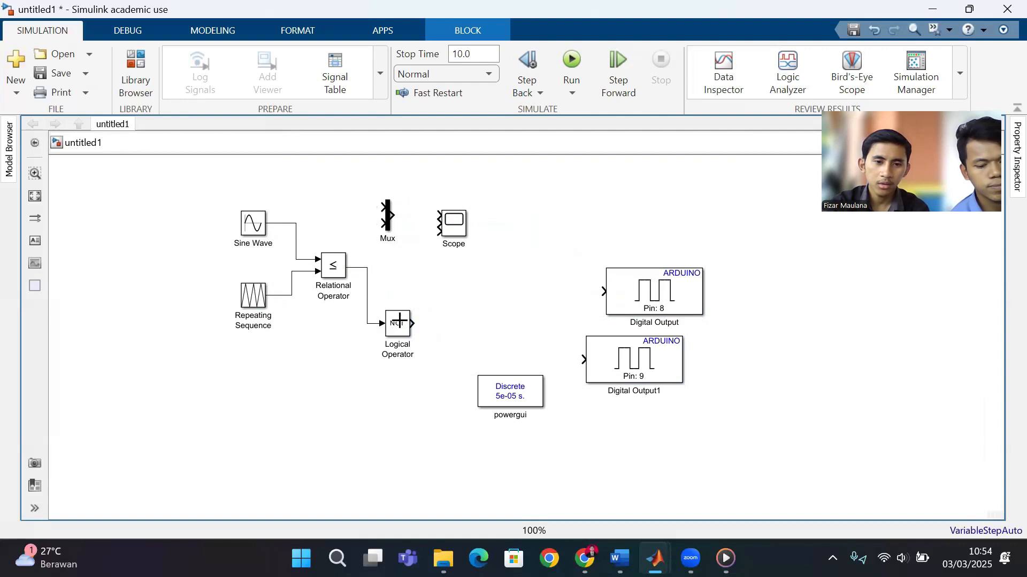
- Branch the Sine Wave signal to the Mux's first input and the Repeating Sequence signal to its second input
click(381, 210)
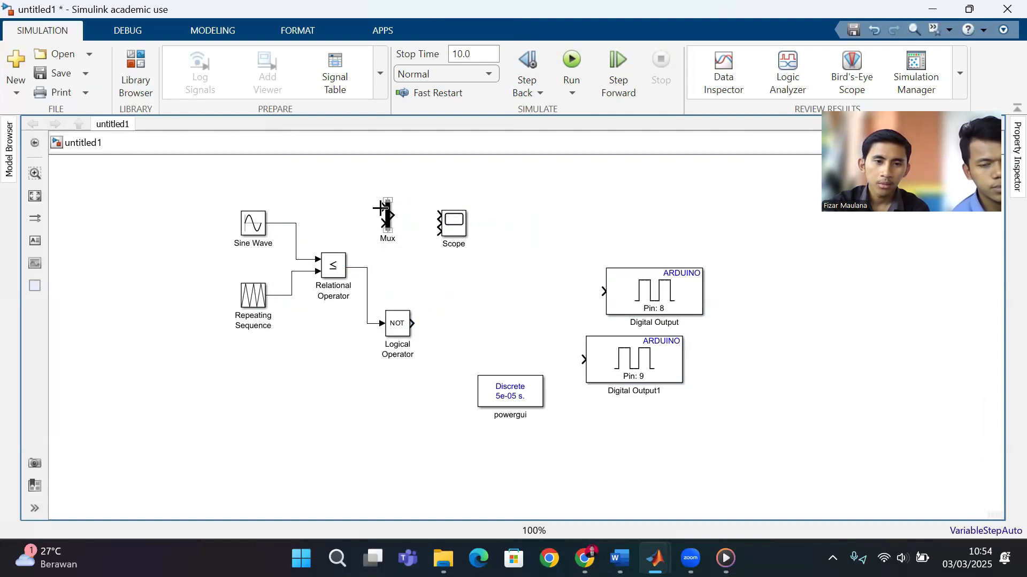
drag(381, 209, 294, 226)
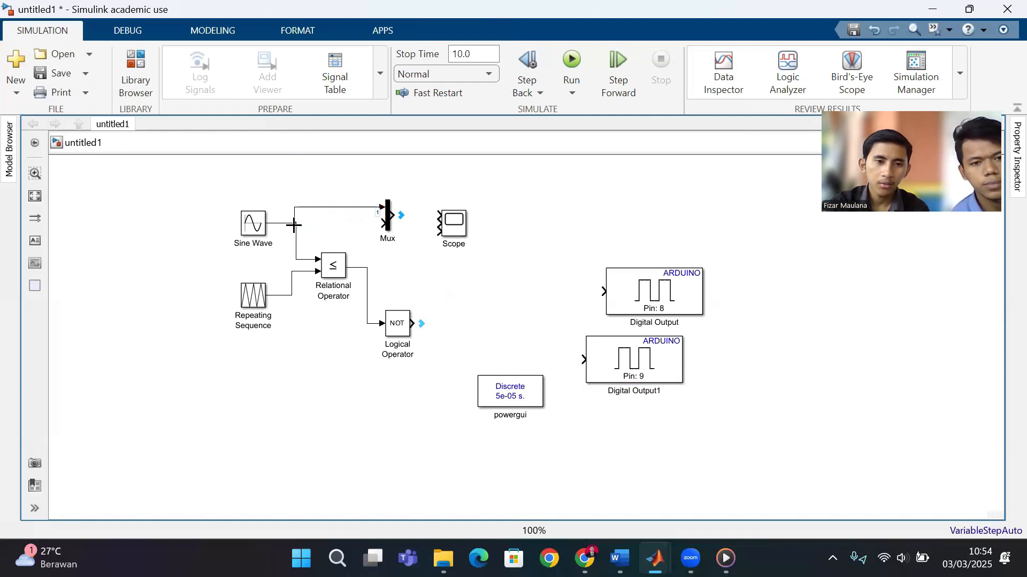
mouse_move(382, 224)
mouse_down()
mouse_move(340, 238)
mouse_move(304, 281)
mouse_move(291, 270)
mouse_move(306, 274)
mouse_up()
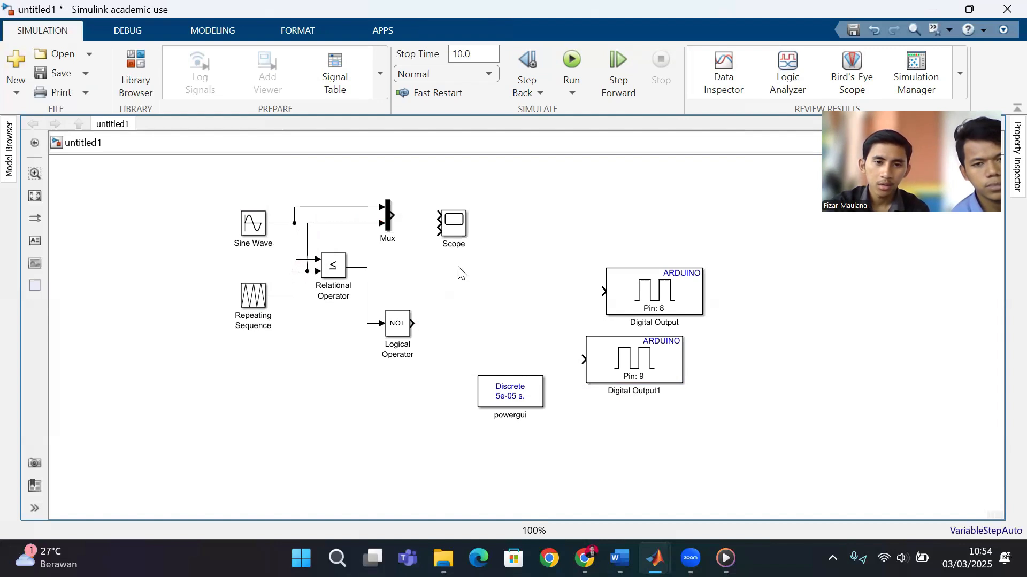
- Move the Scope farther from the Mux and connect the Mux output to the Scope's first input
click(453, 228)
drag(454, 227, 480, 223)
click(401, 260)
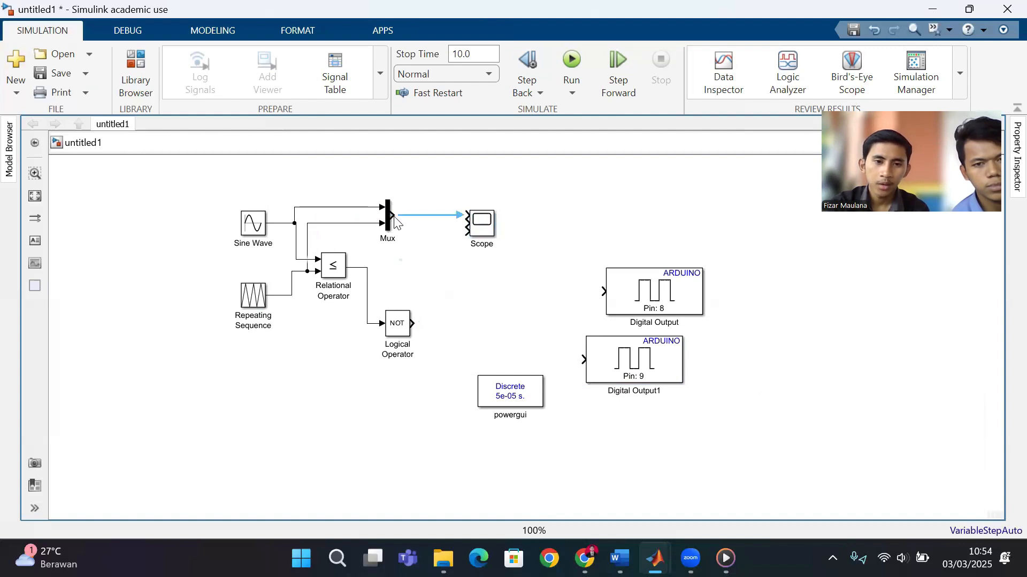
drag(391, 215, 467, 215)
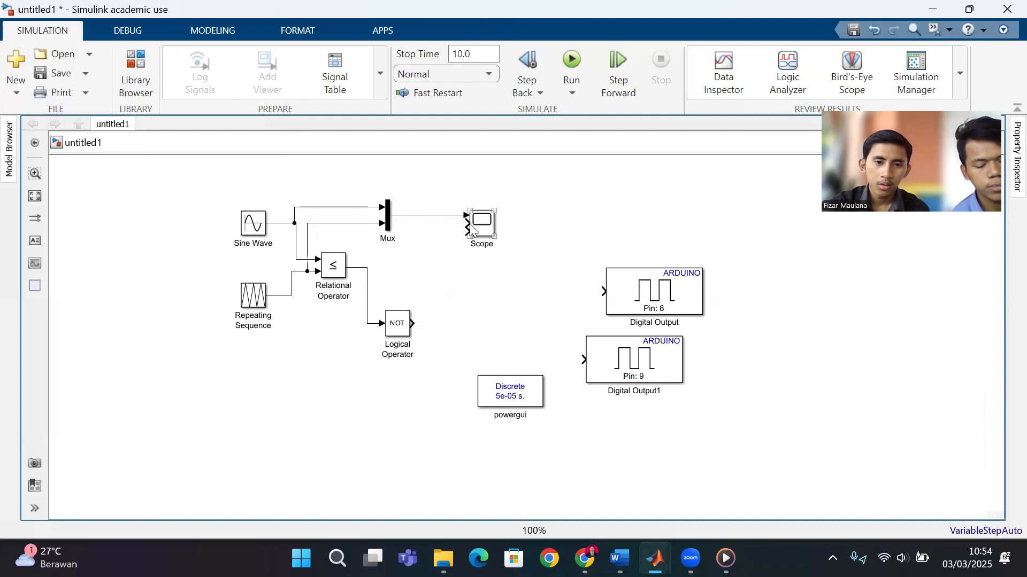
- Connect the Relational Operator's signal to the Scope's second input and the Logical Operator's output to its third, separating the vertical lines
drag(466, 223, 368, 270)
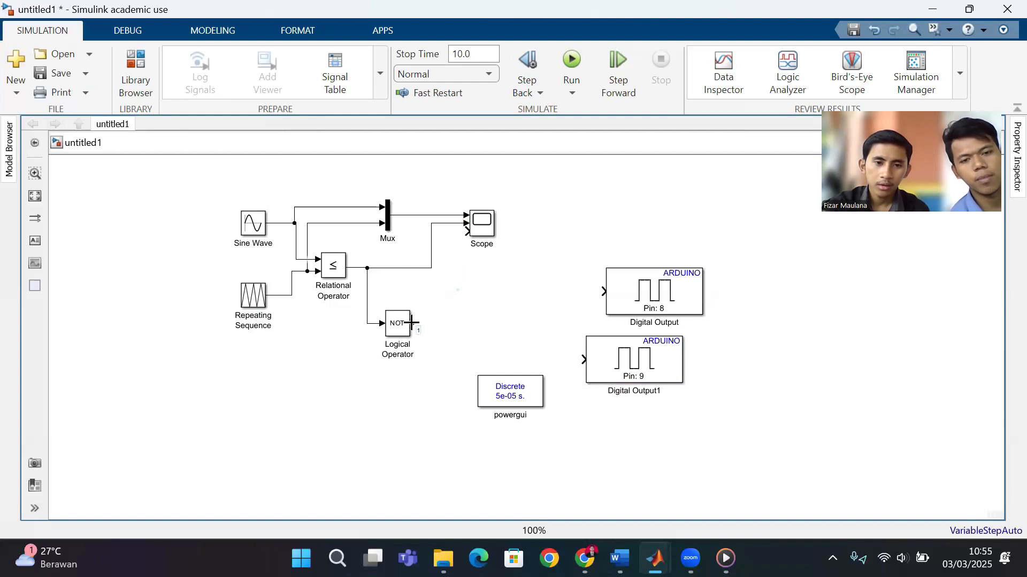
mouse_move(411, 322)
mouse_down()
mouse_move(435, 323)
mouse_move(456, 307)
mouse_move(464, 235)
mouse_up()
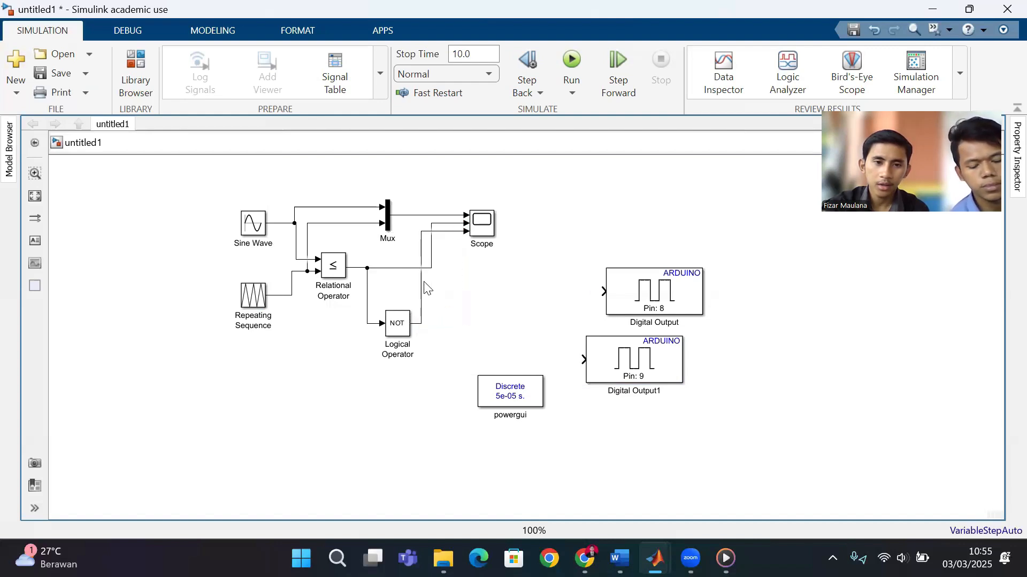
drag(420, 287, 449, 298)
- Stack the two Digital Output blocks below the Scope's far side and move the powergui block above them
click(520, 316)
drag(619, 359, 590, 360)
drag(642, 304, 593, 292)
drag(613, 358, 608, 352)
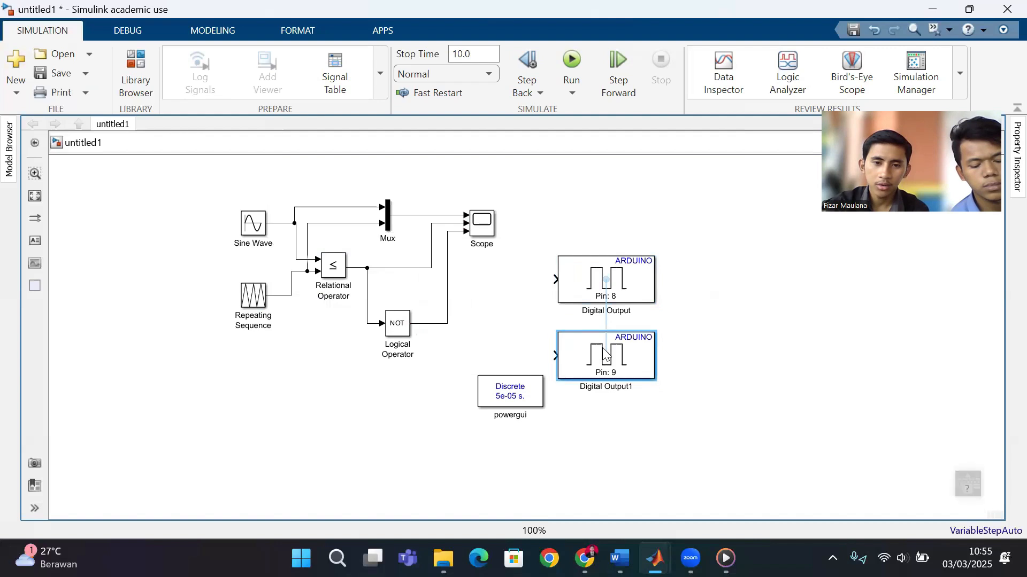
drag(524, 394, 684, 187)
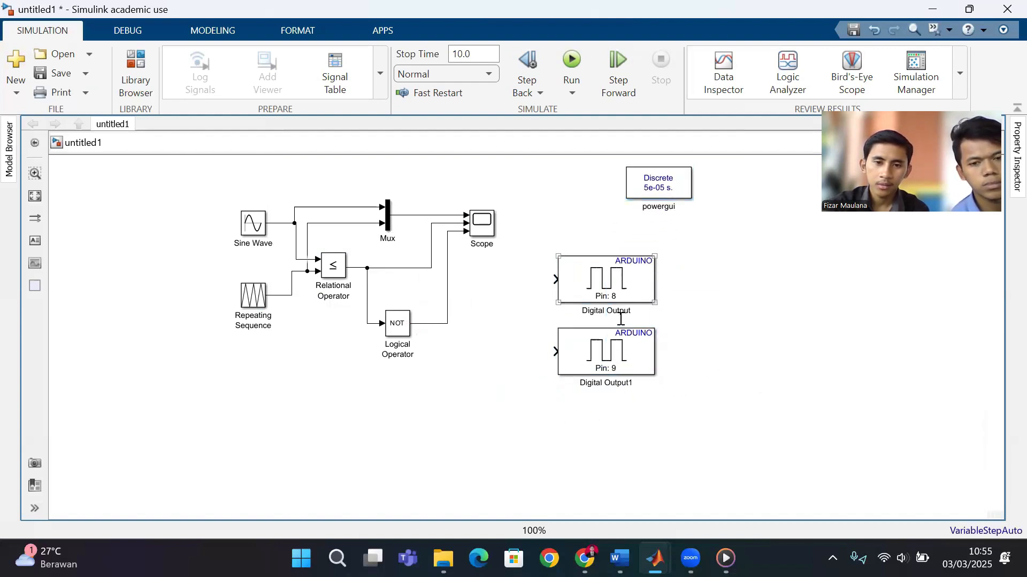
drag(610, 373, 601, 382)
- Branch the Relational Operator's signal to the pin 8 Digital Output and the Logical Operator's signal to the pin 9 Digital Output
mouse_move(601, 293)
mouse_down()
mouse_move(595, 301)
mouse_move(593, 290)
mouse_move(522, 289)
mouse_move(463, 268)
mouse_move(430, 281)
mouse_move(434, 271)
mouse_up()
click(494, 274)
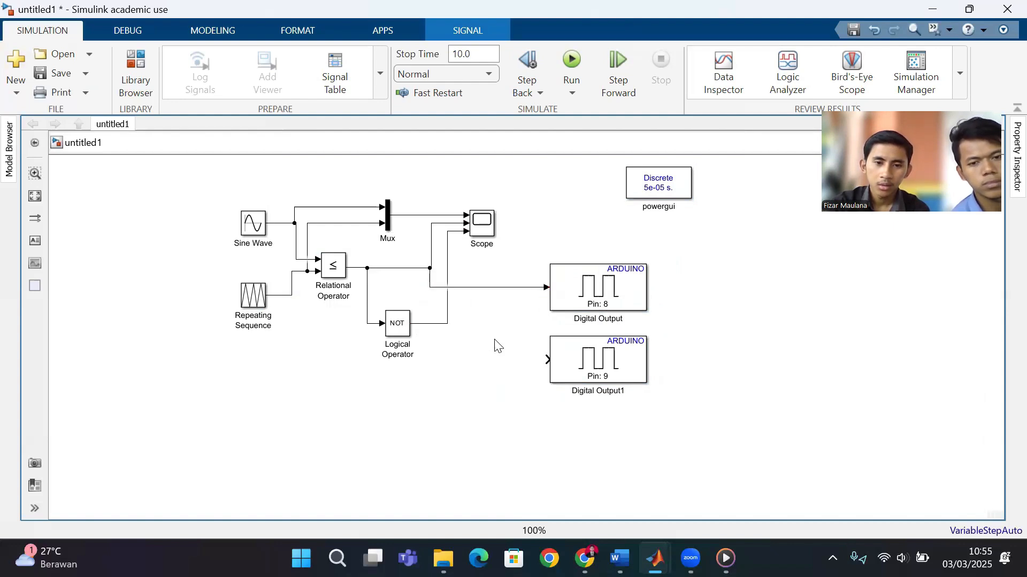
click(609, 375)
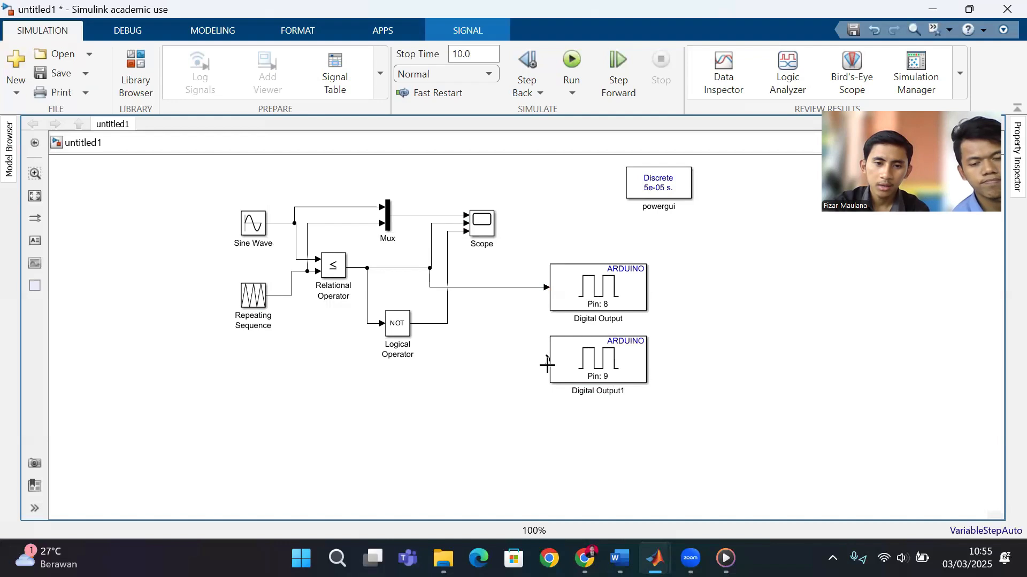
mouse_move(546, 360)
mouse_down()
mouse_move(465, 343)
mouse_move(446, 323)
mouse_up()
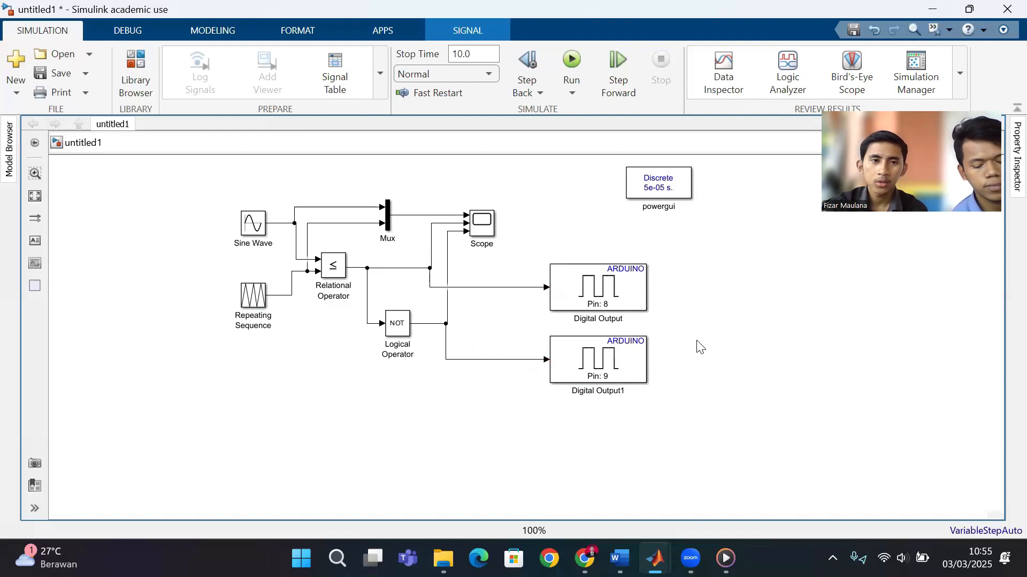
- Open the model's configuration parameters and set the simulation stop time to inf
click(223, 31)
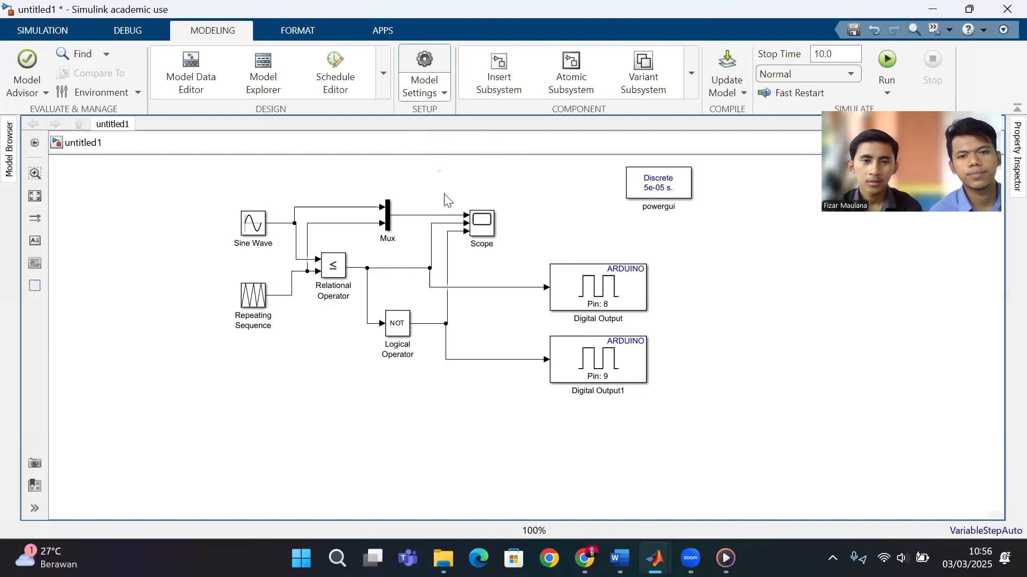
click(433, 92)
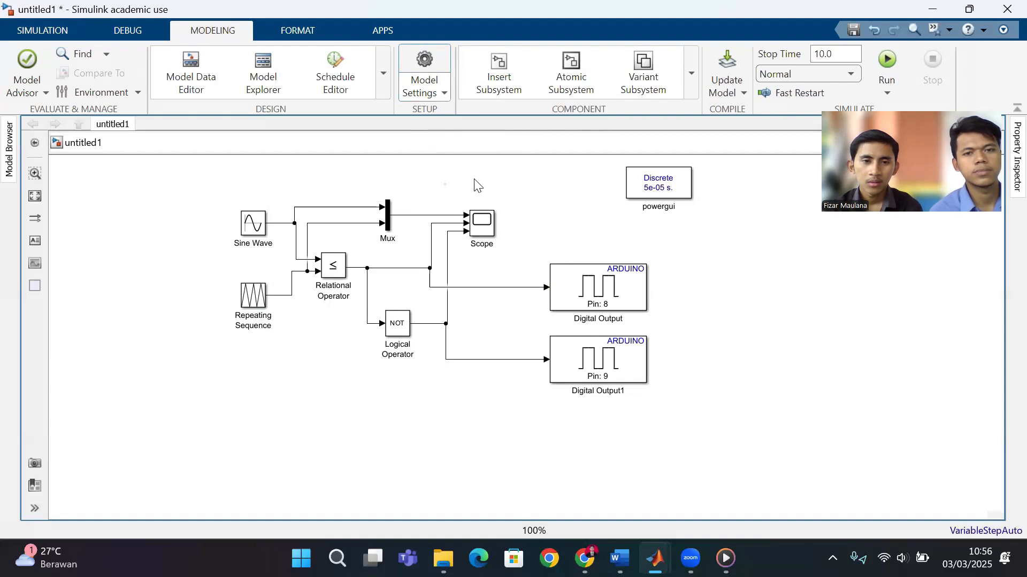
click(462, 136)
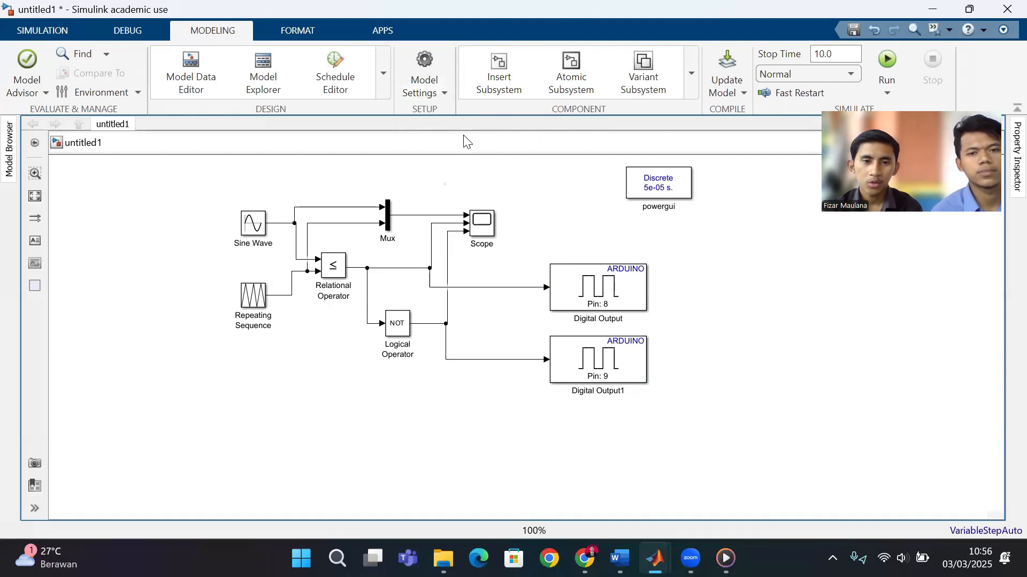
click(436, 100)
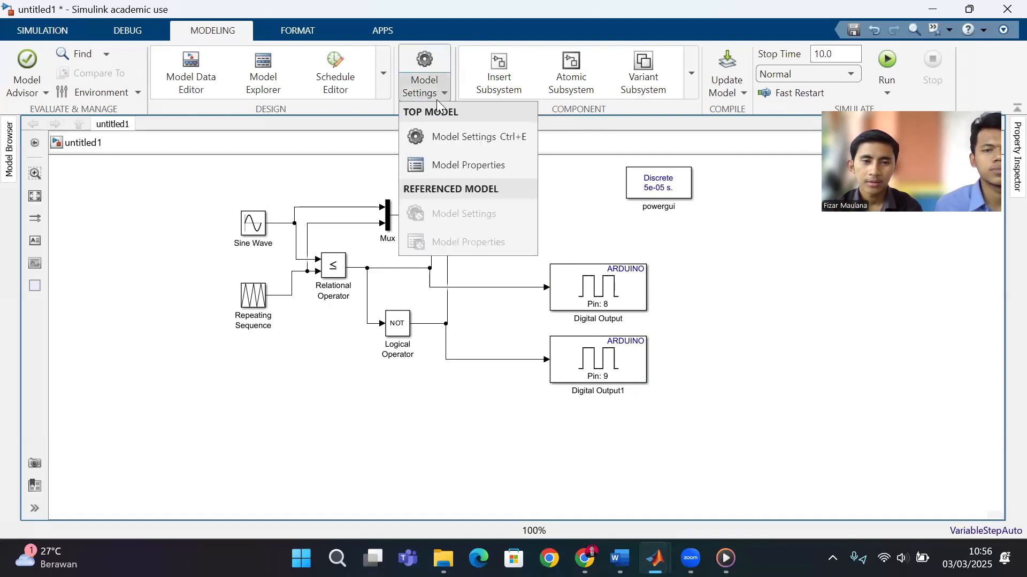
click(469, 138)
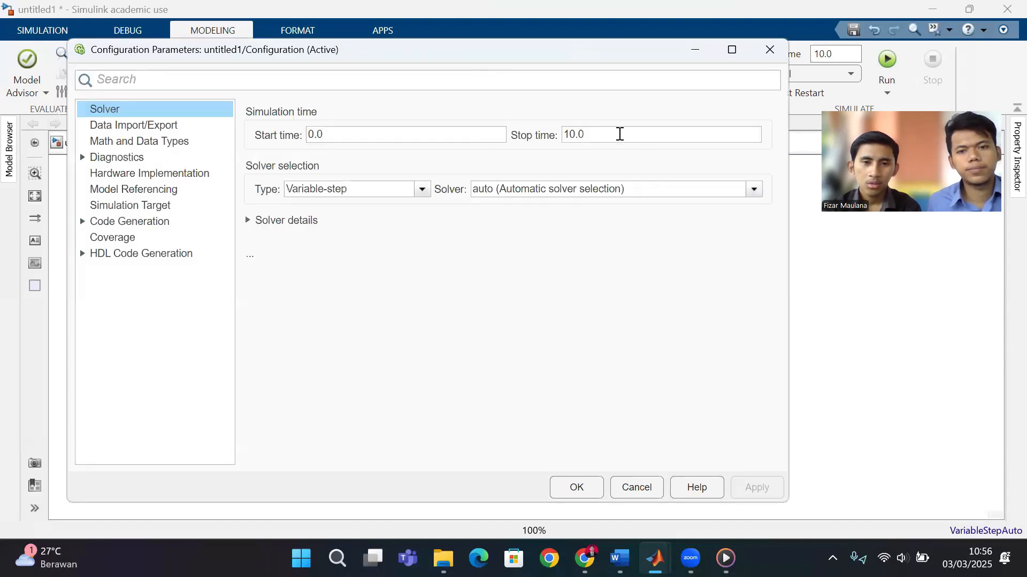
click(620, 134)
drag(614, 134, 541, 131)
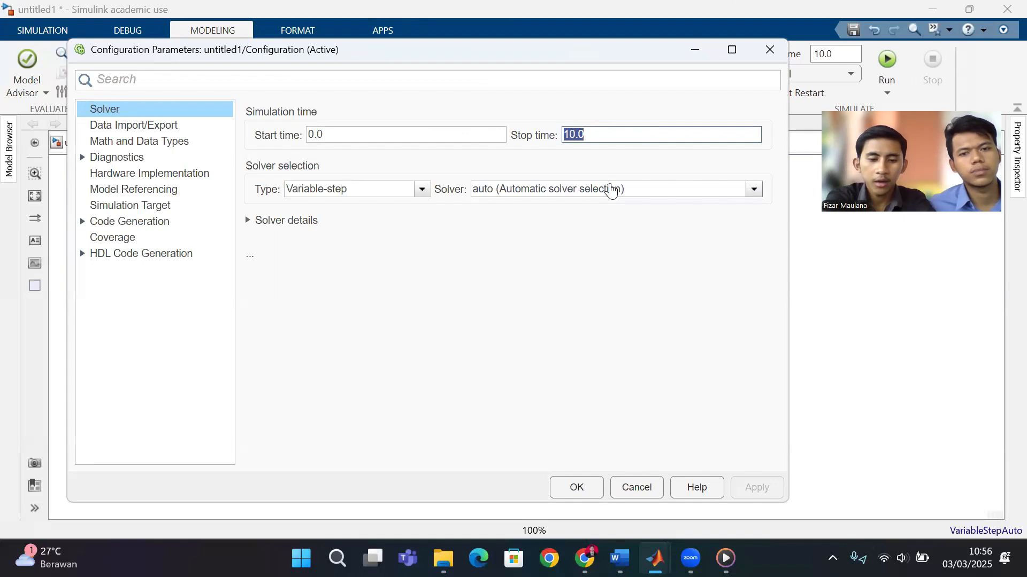
text(inf)
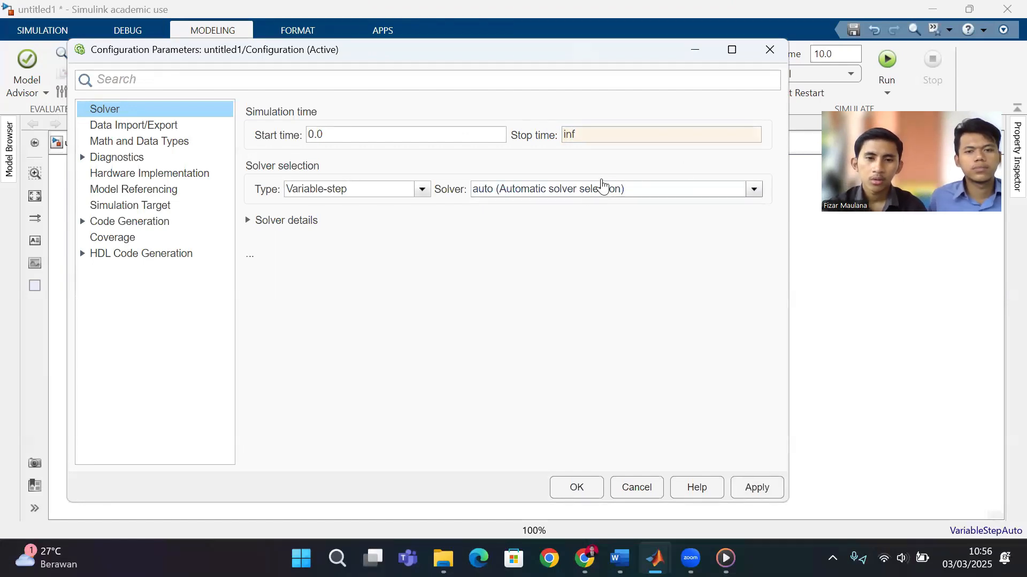
- Set the solver to discrete (no continuous states) in the configuration parameters
click(592, 193)
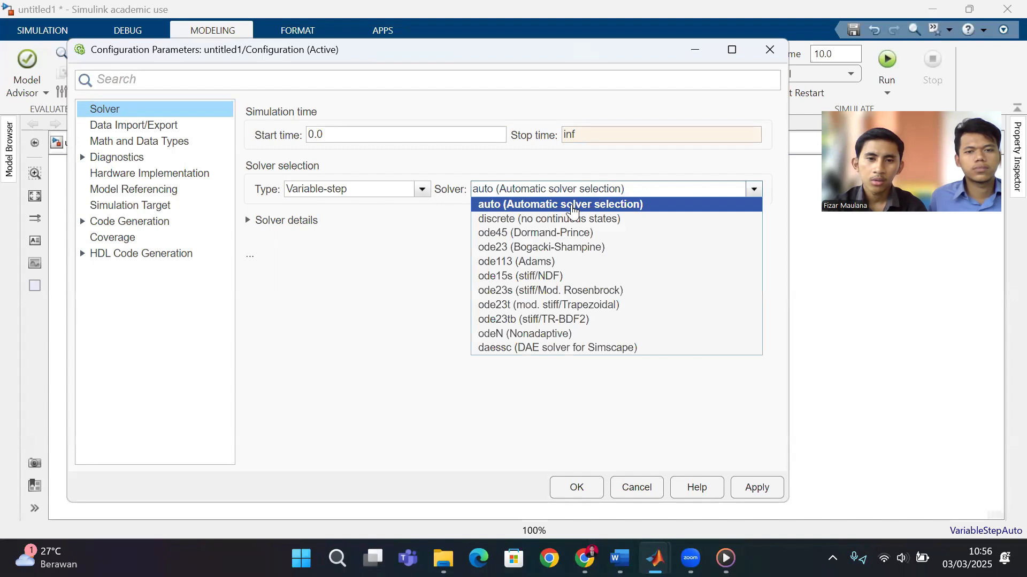
click(568, 202)
click(557, 192)
click(550, 219)
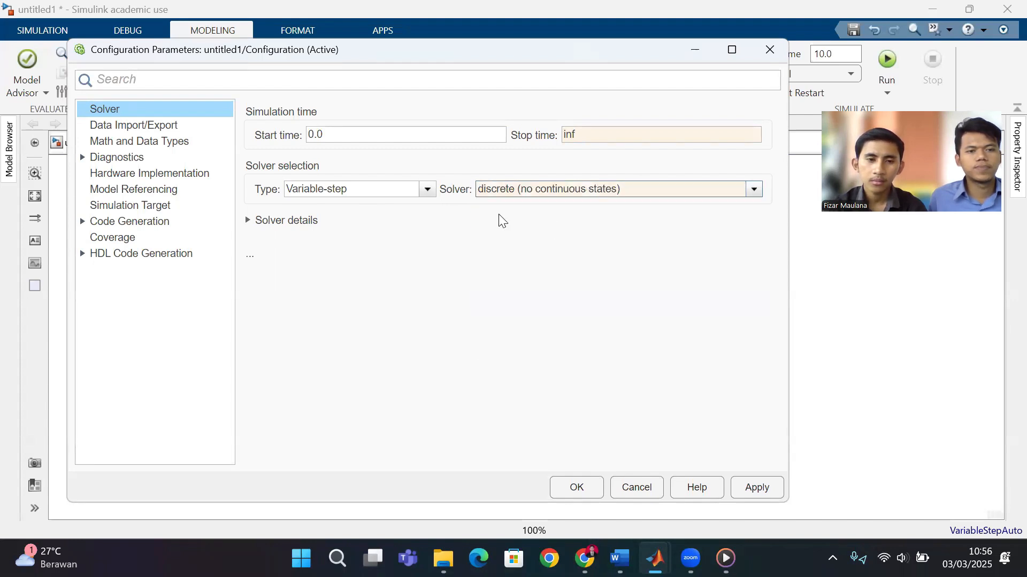
- Set the solver type to Fixed-step and the fixed-step size to 10e-6 in the configuration parameters
click(362, 188)
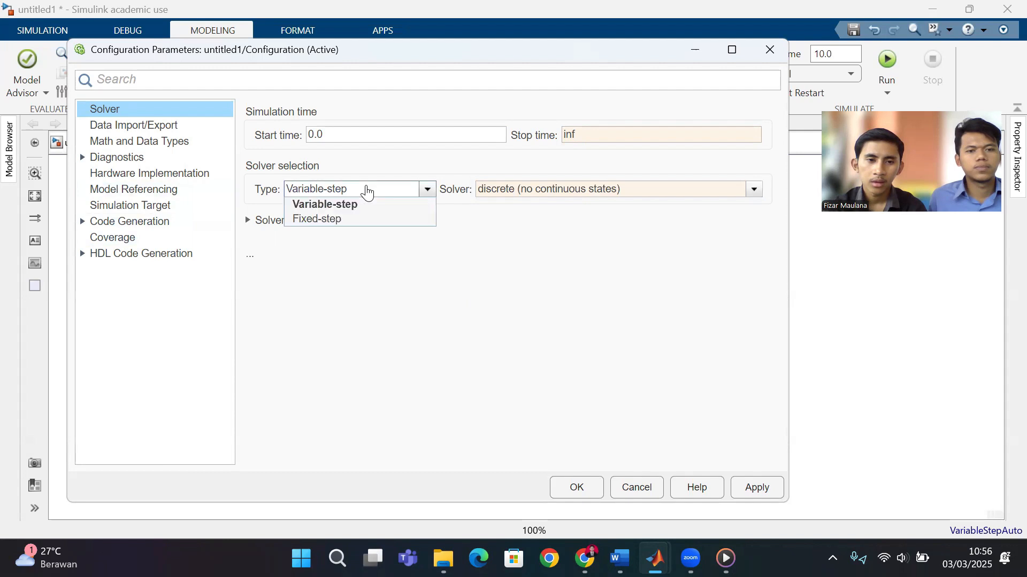
click(349, 218)
click(326, 223)
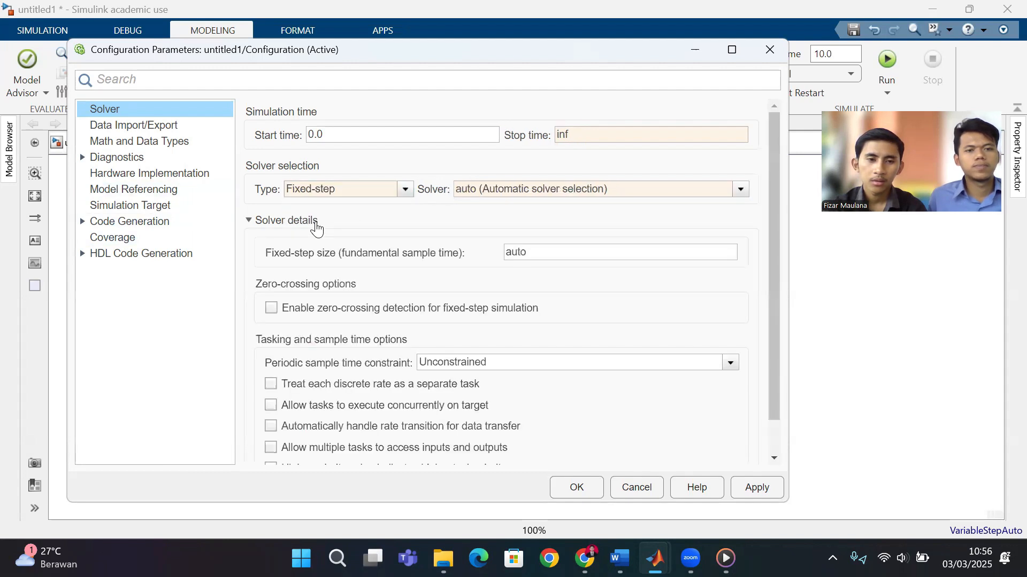
double_click(542, 259)
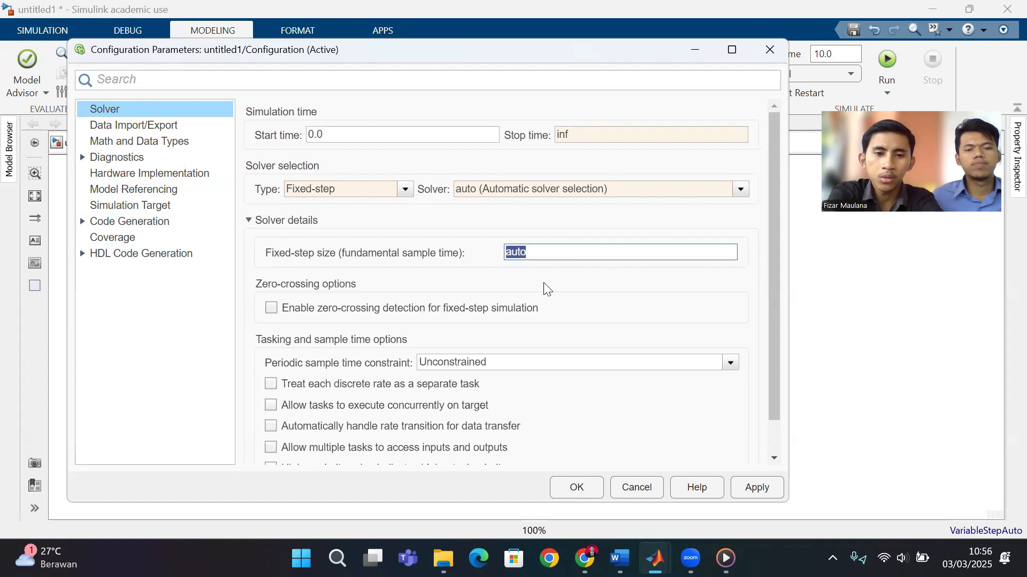
text(10e-6)
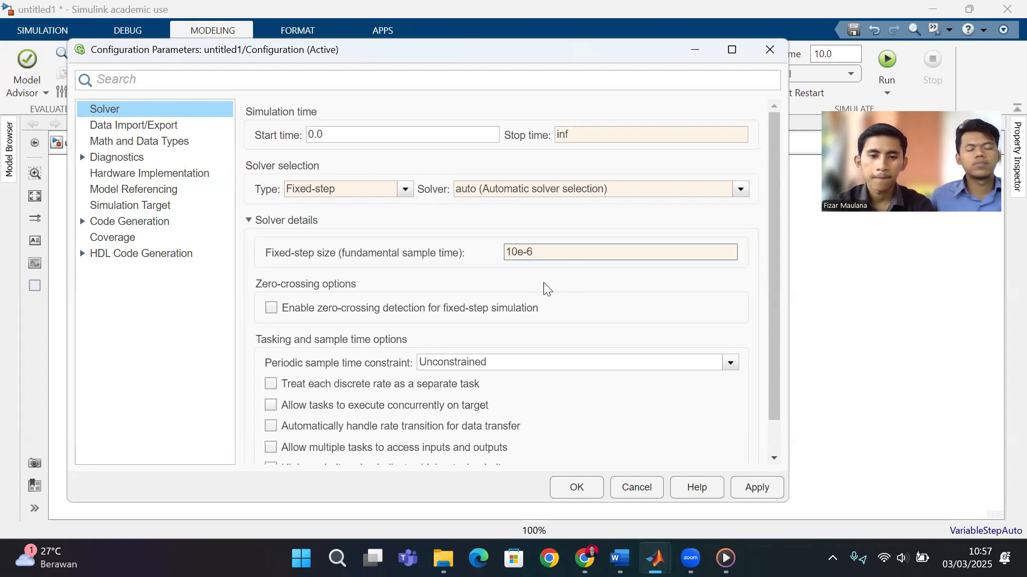
- Set the hardware board to Arduino Uno in the Hardware Implementation settings
click(150, 172)
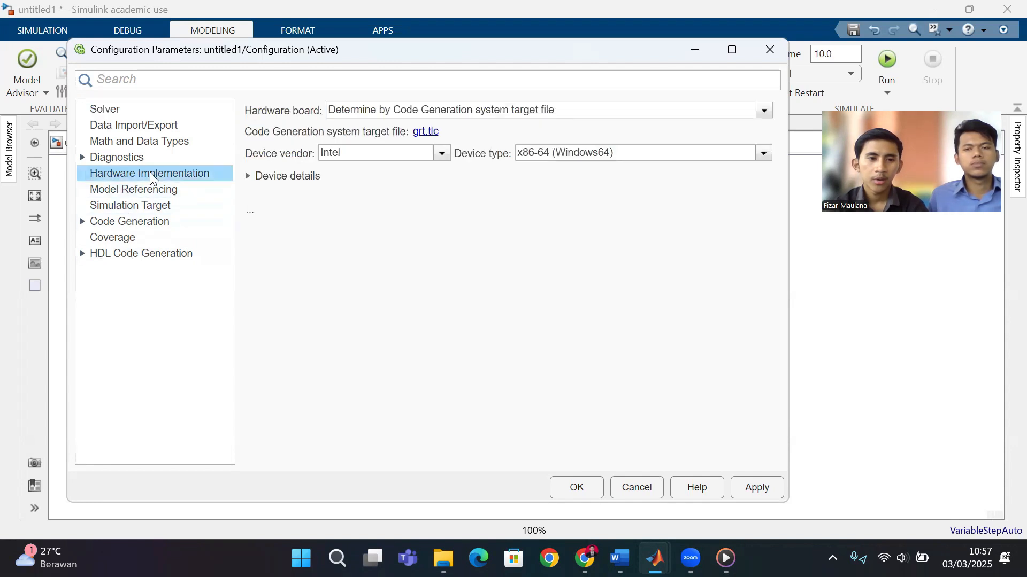
click(470, 115)
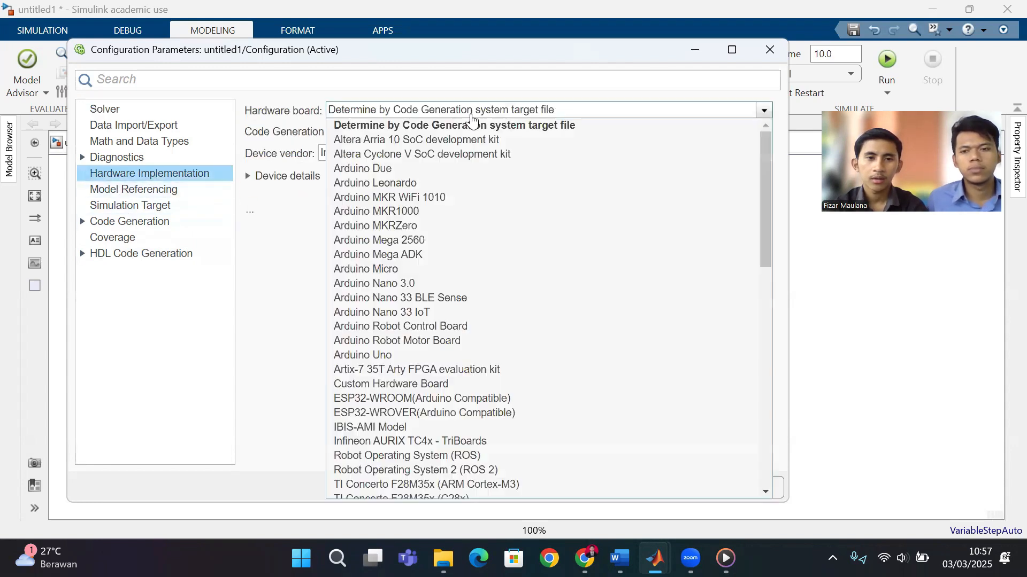
click(371, 355)
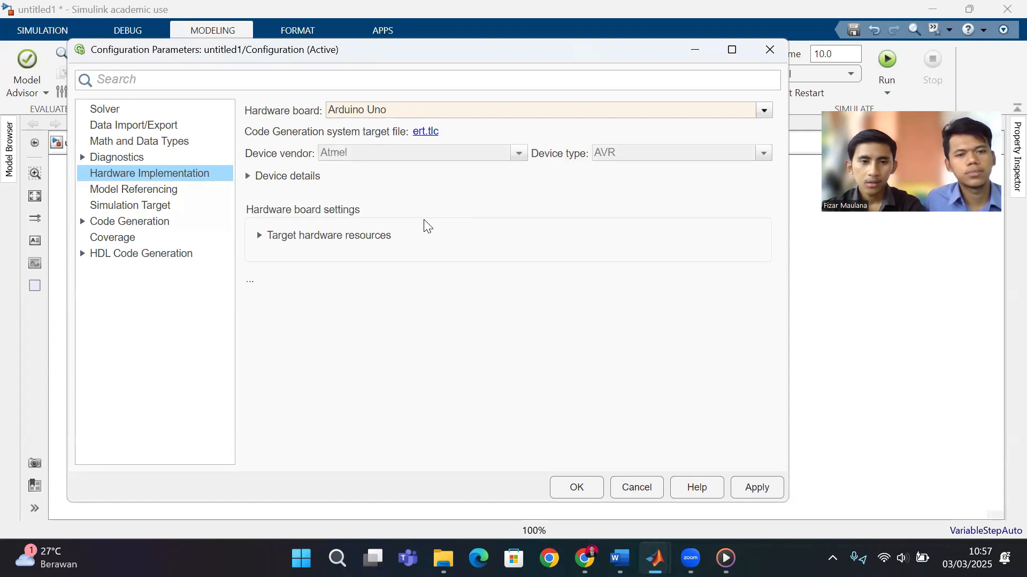
- Set the host-board connection's application download port to Manually Select with COM5, and apply the configuration
click(314, 242)
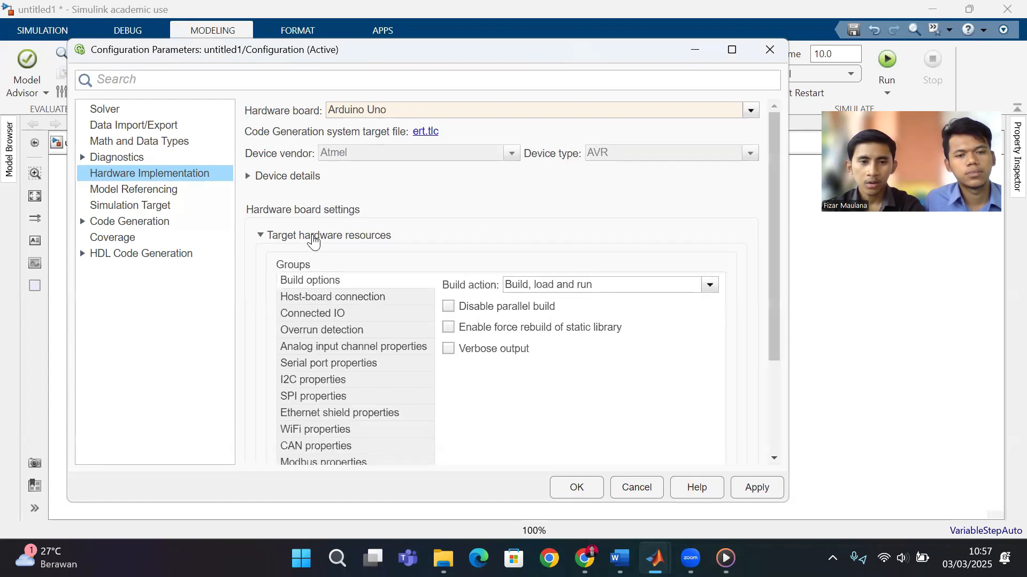
click(346, 300)
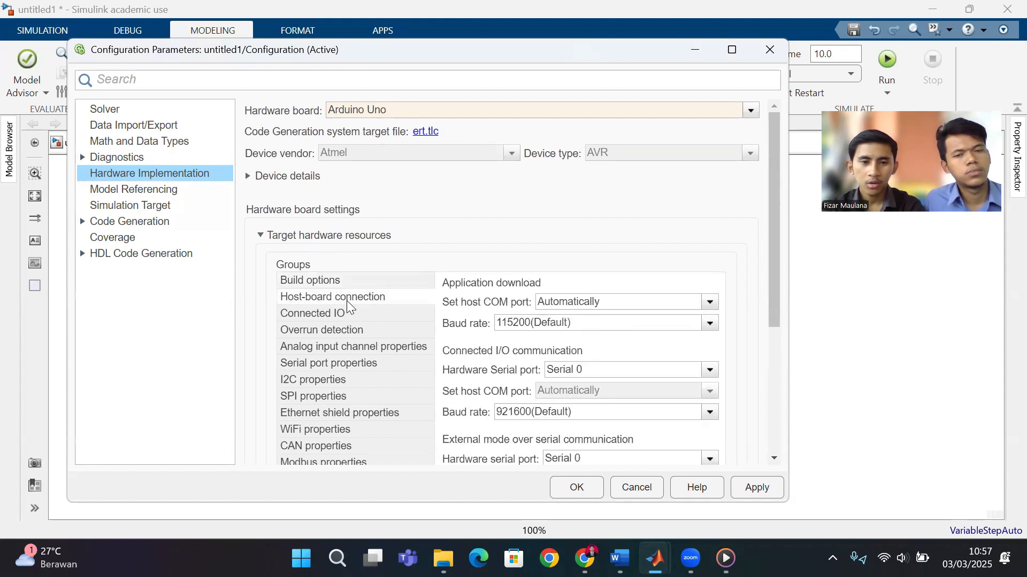
click(629, 303)
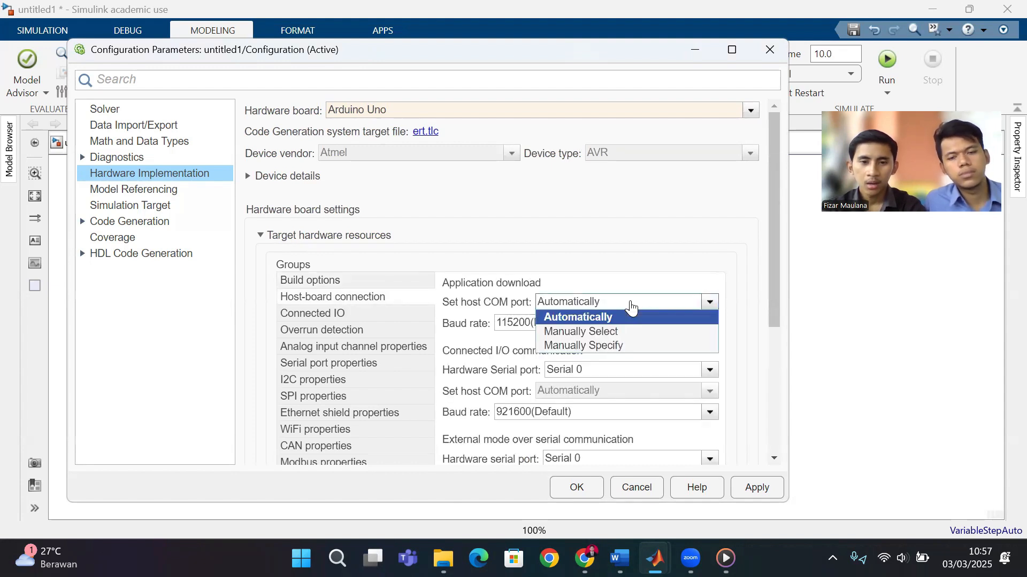
click(632, 332)
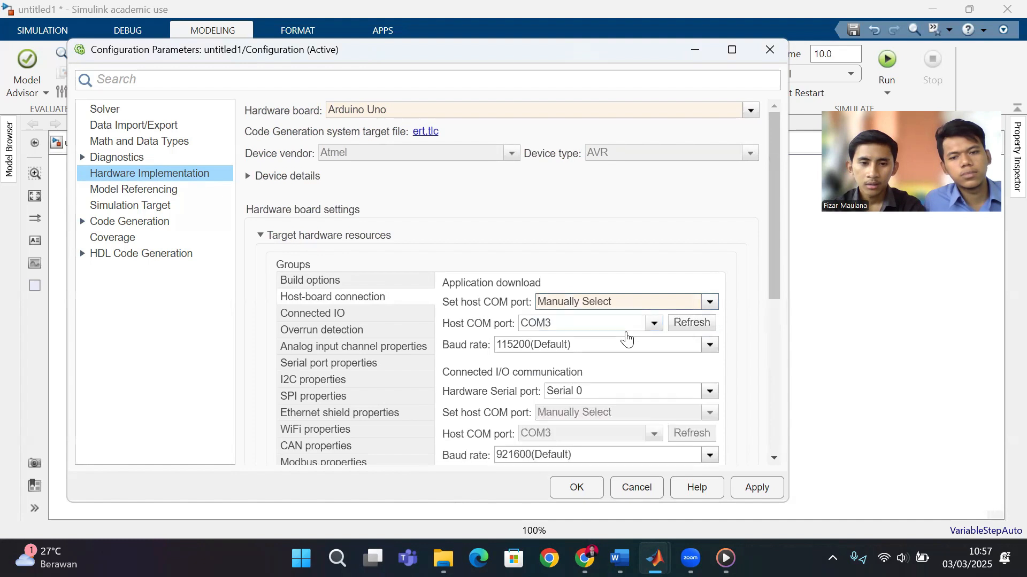
click(632, 323)
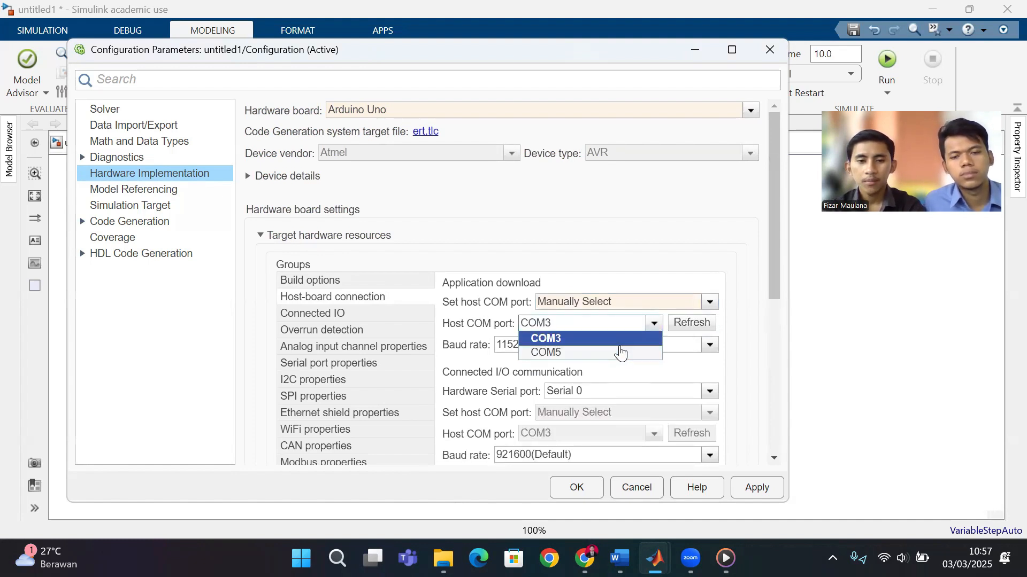
click(588, 354)
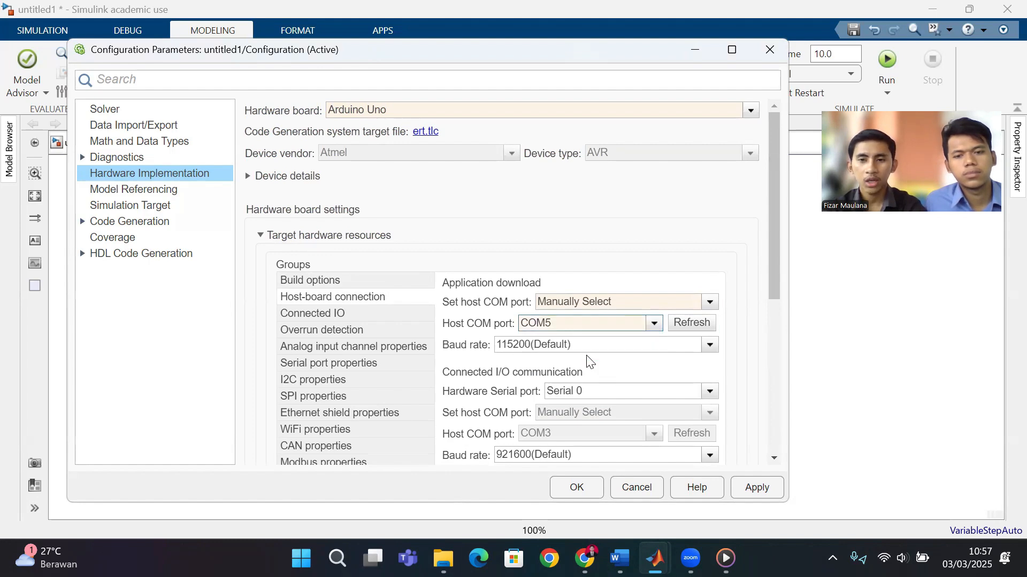
scroll(595, 348, down, 3)
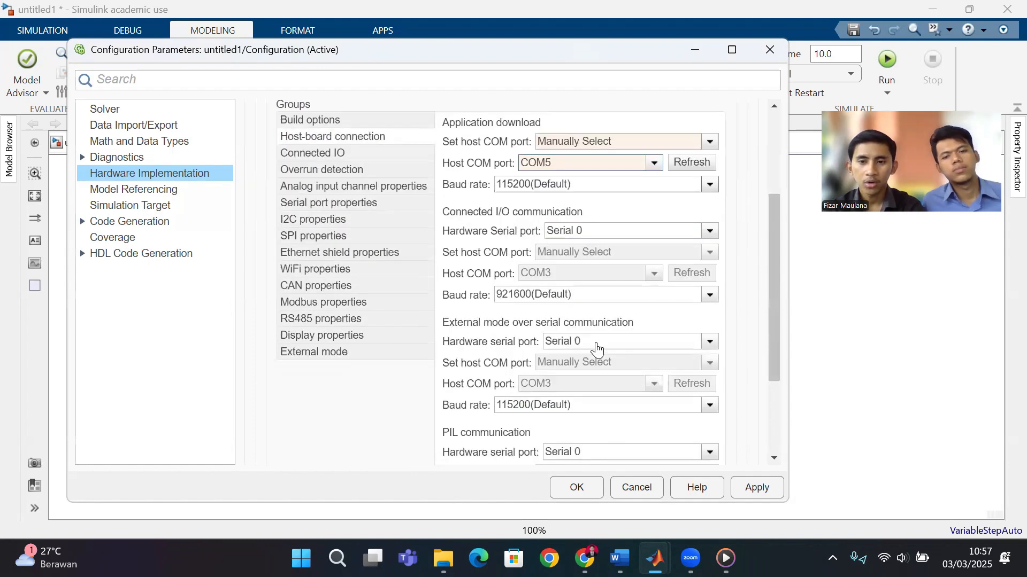
scroll(667, 387, down, 2)
scroll(660, 369, up, 5)
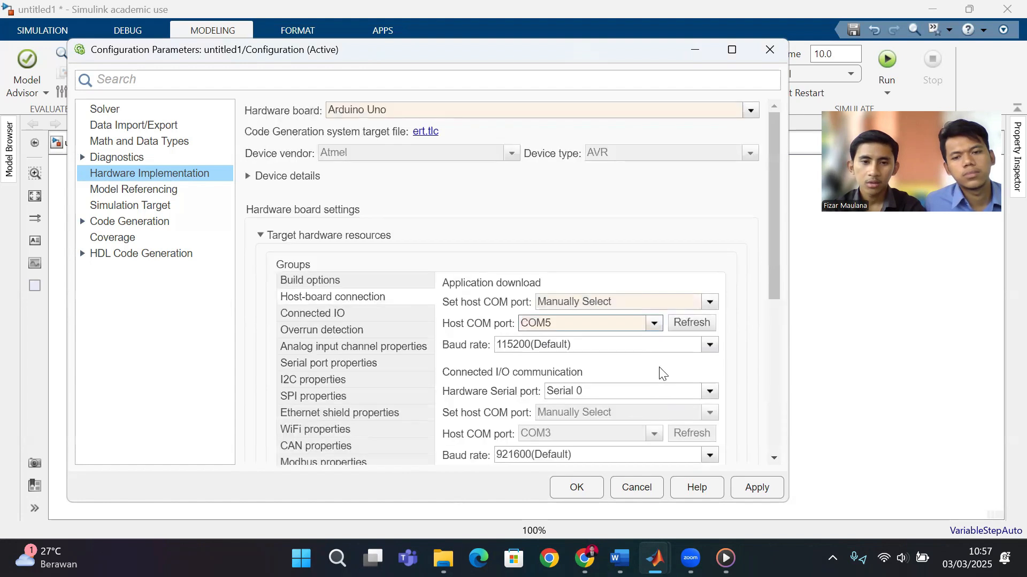
click(744, 483)
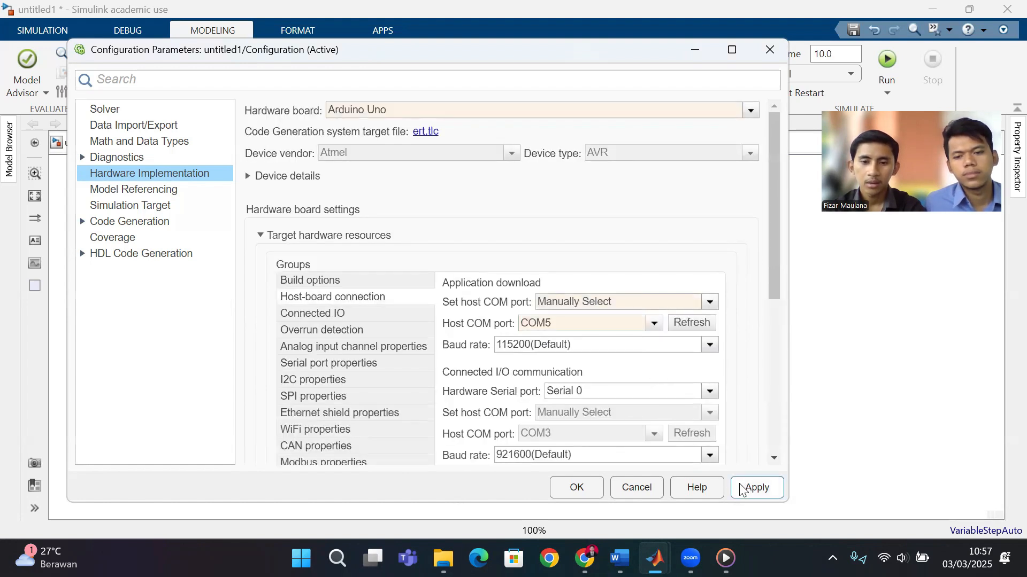
click(575, 483)
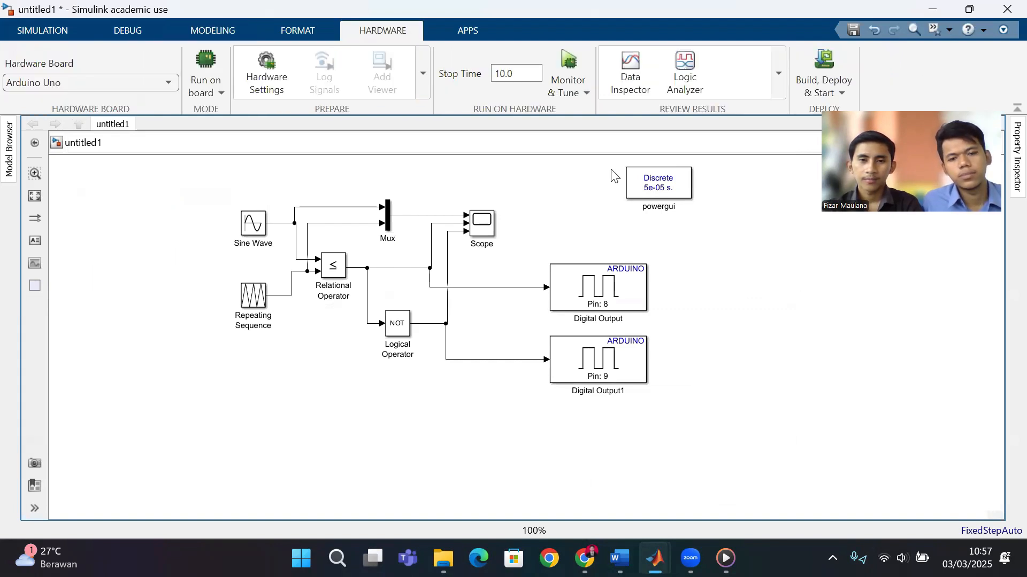
- Set the stop time for running on hardware to inf
click(509, 73)
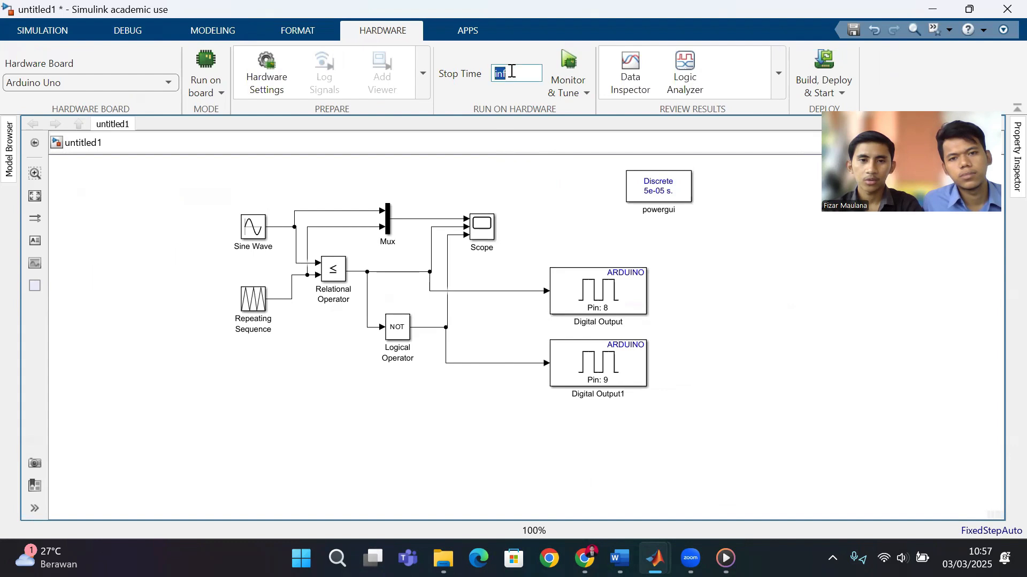
text(inf)
key(Return)
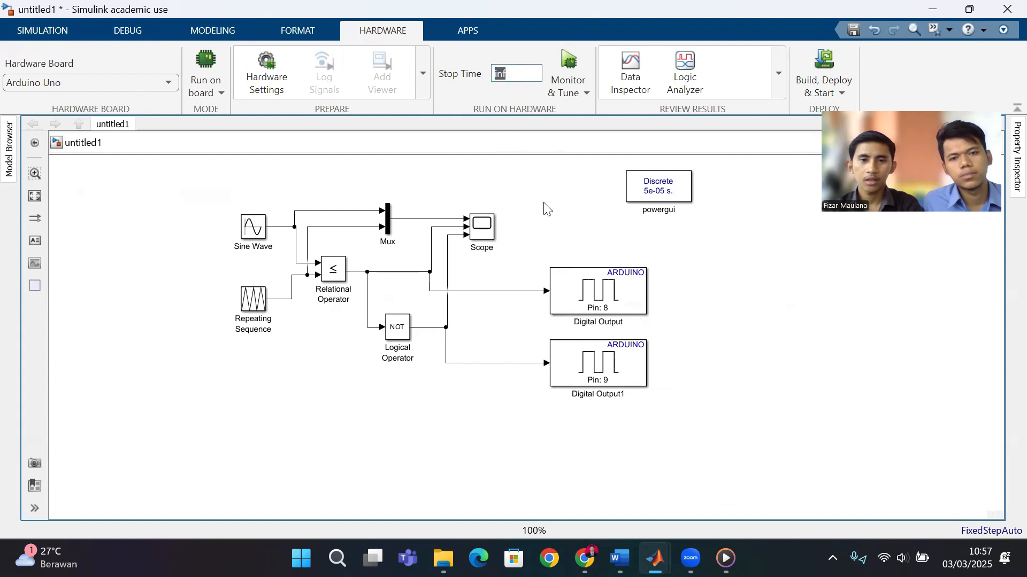
click(177, 144)
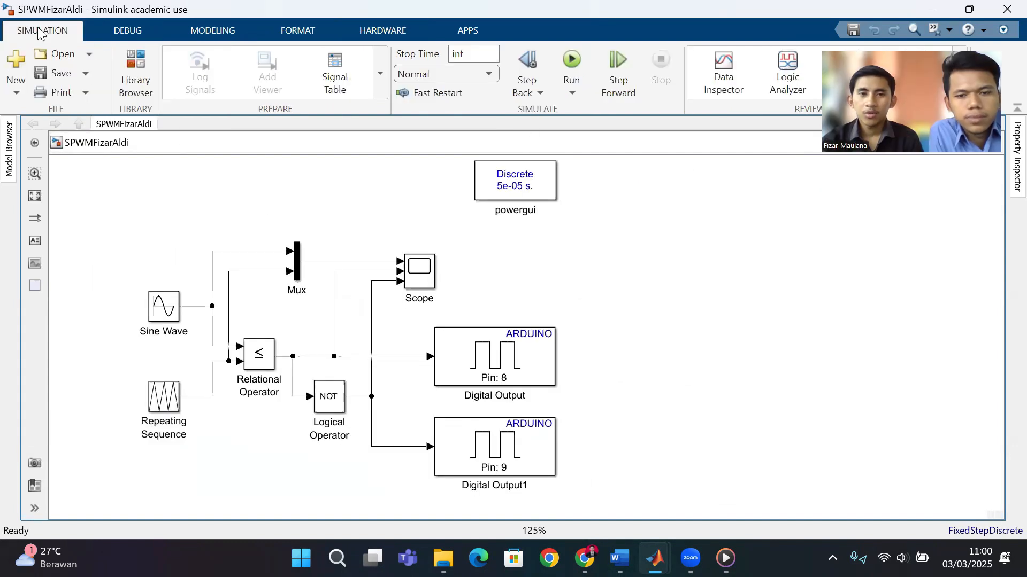
- Run the SPWM model's simulation and open the Scope to view the waveforms
click(572, 60)
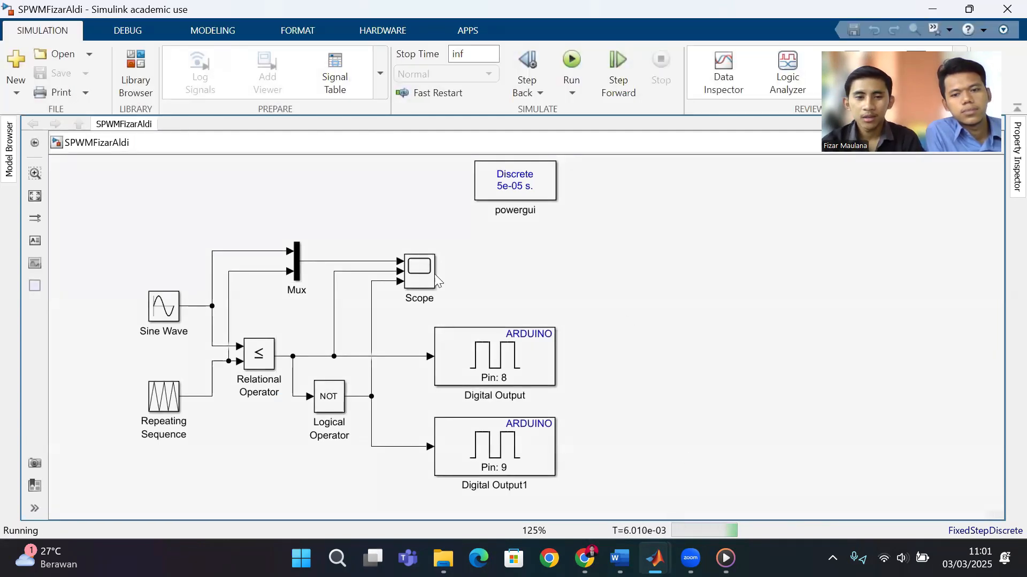
click(419, 270)
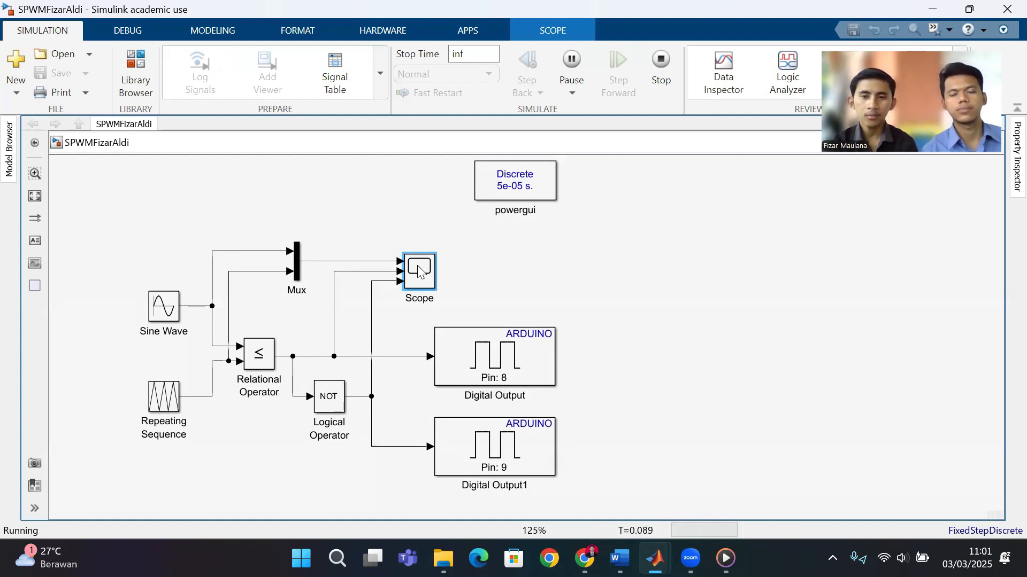
double_click(419, 271)
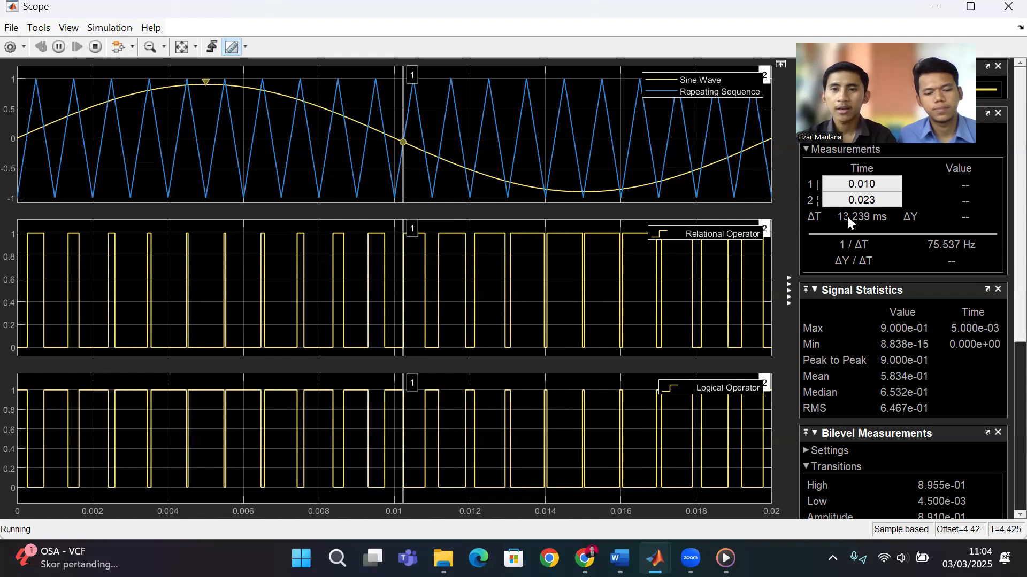
- Close the Scope, stop the running simulation and show the hardware deployment tools
click(1008, 7)
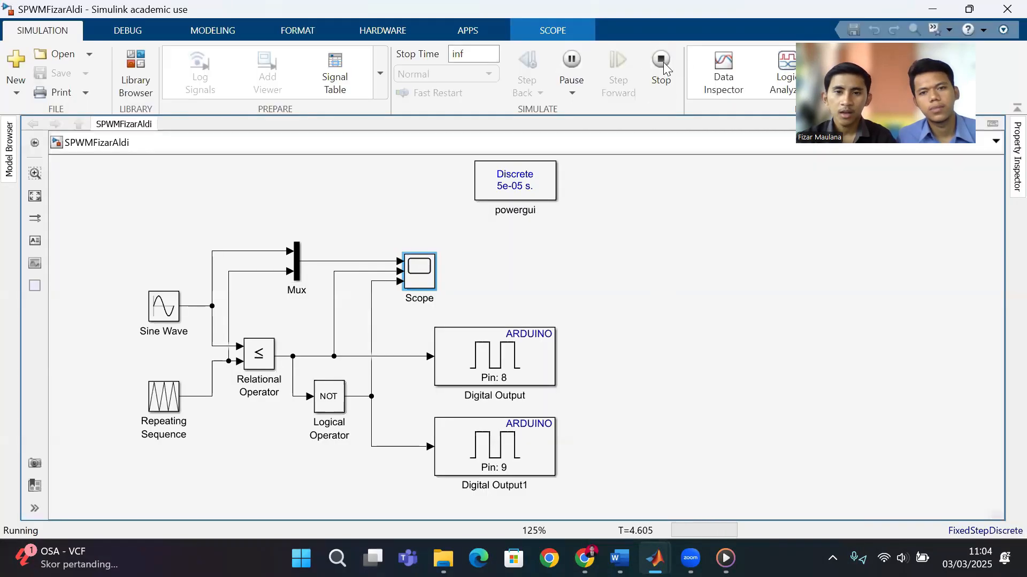
click(661, 62)
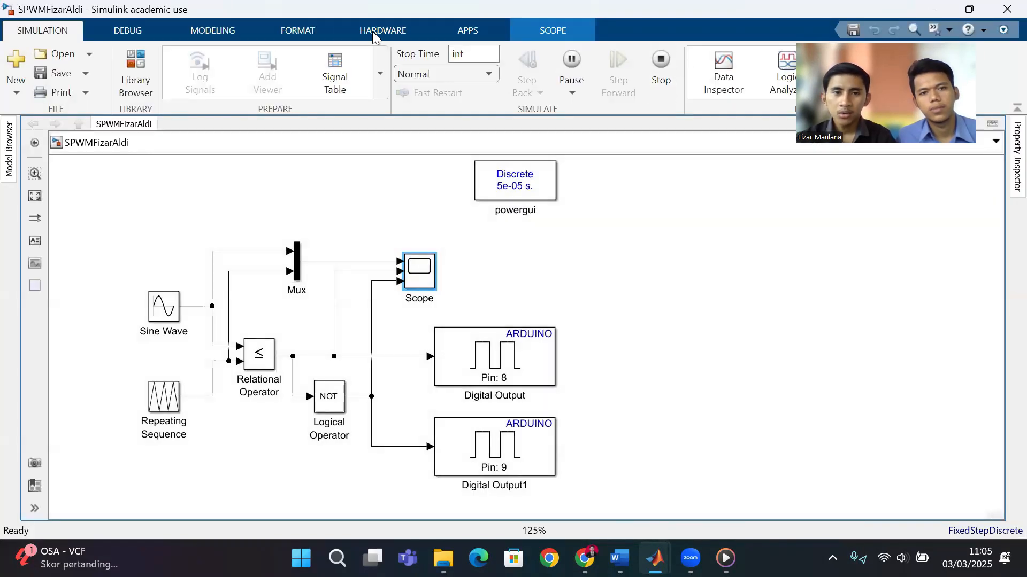
click(372, 31)
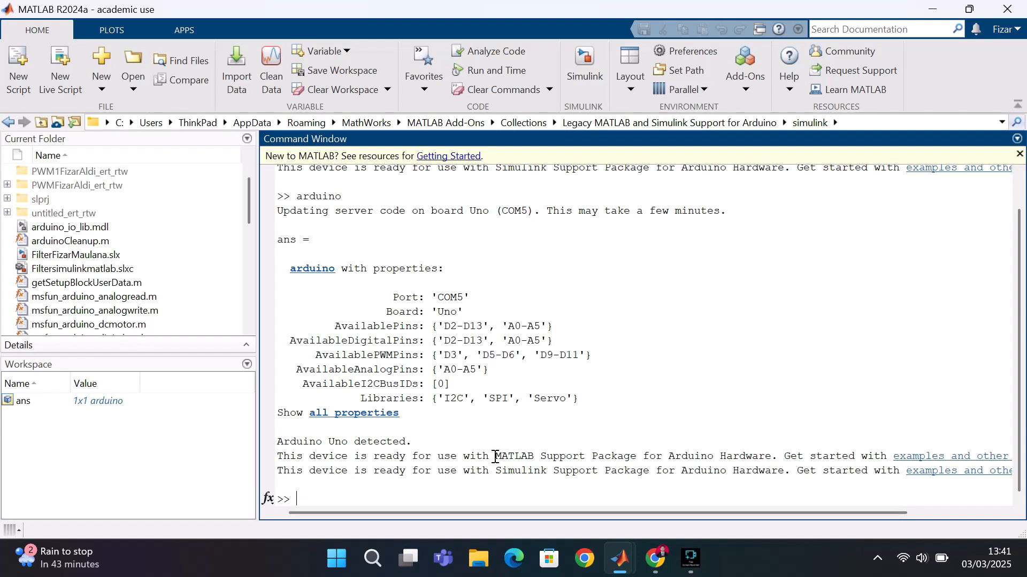
- Run the arduino command in the MATLAB Command Window to check the board connection
text(arduino)
key(Return)
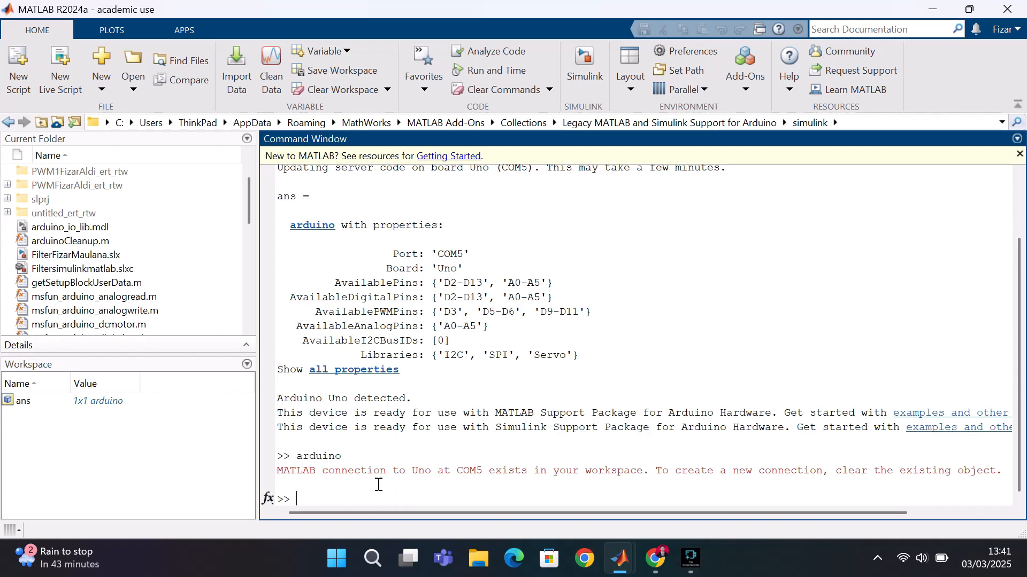
- Switch to the PWM Simulink model with the Pulse Generator and build, deploy and start it on the Arduino Uno
mouse_move(620, 558)
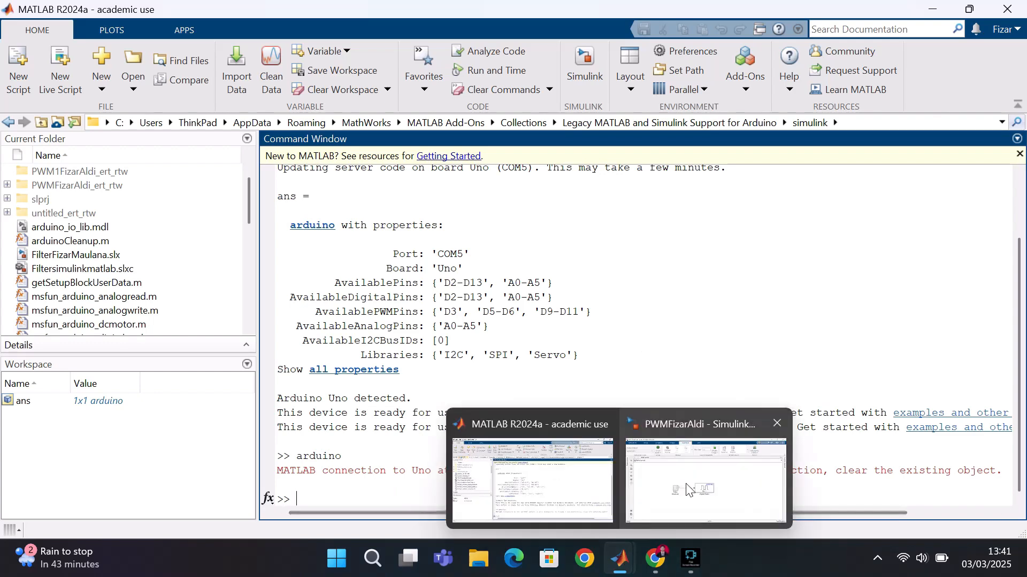
click(686, 487)
click(365, 209)
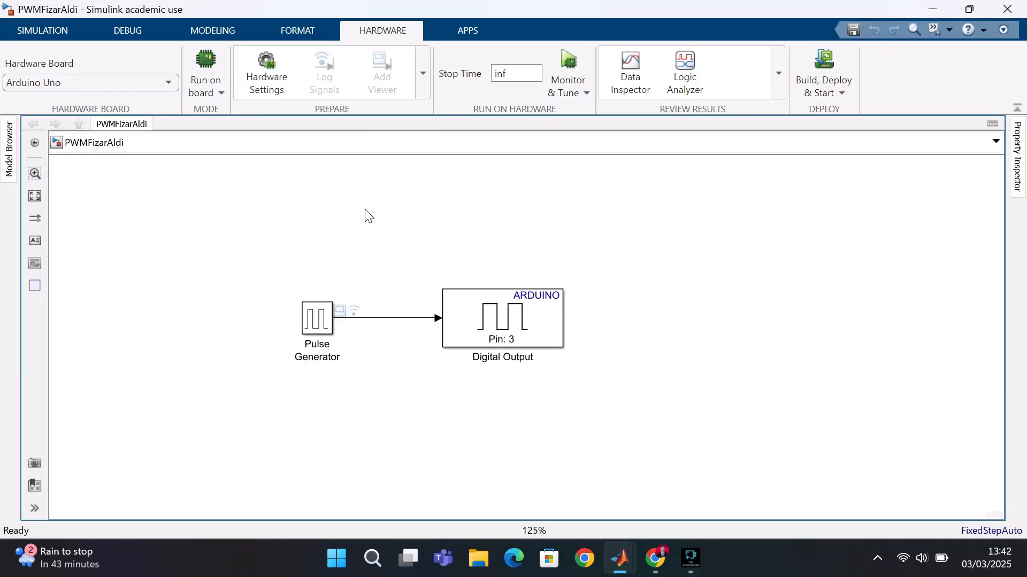
click(823, 75)
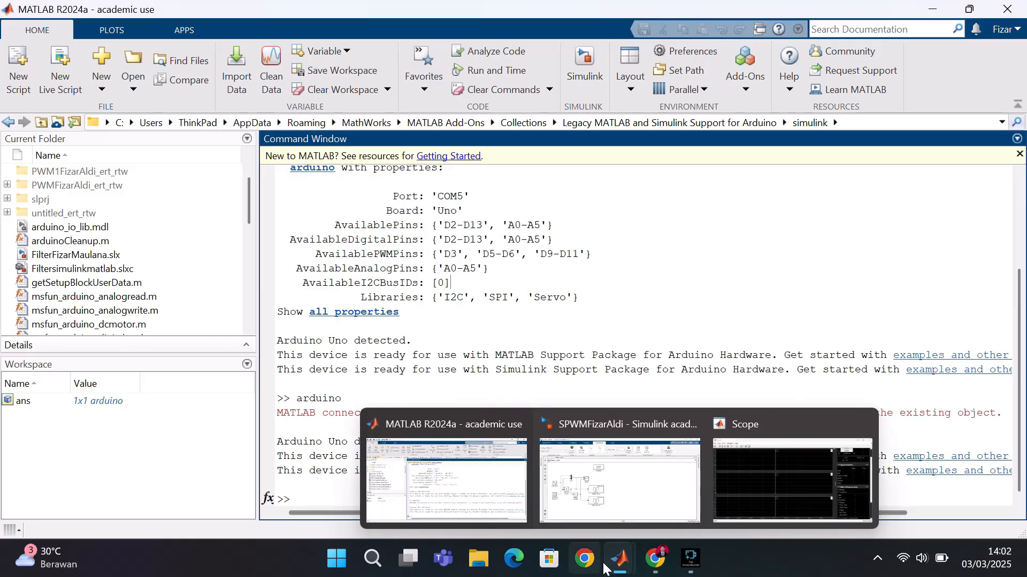
- Switch to the SPWM Simulink model and build, deploy and start it on the Arduino Uno
click(615, 492)
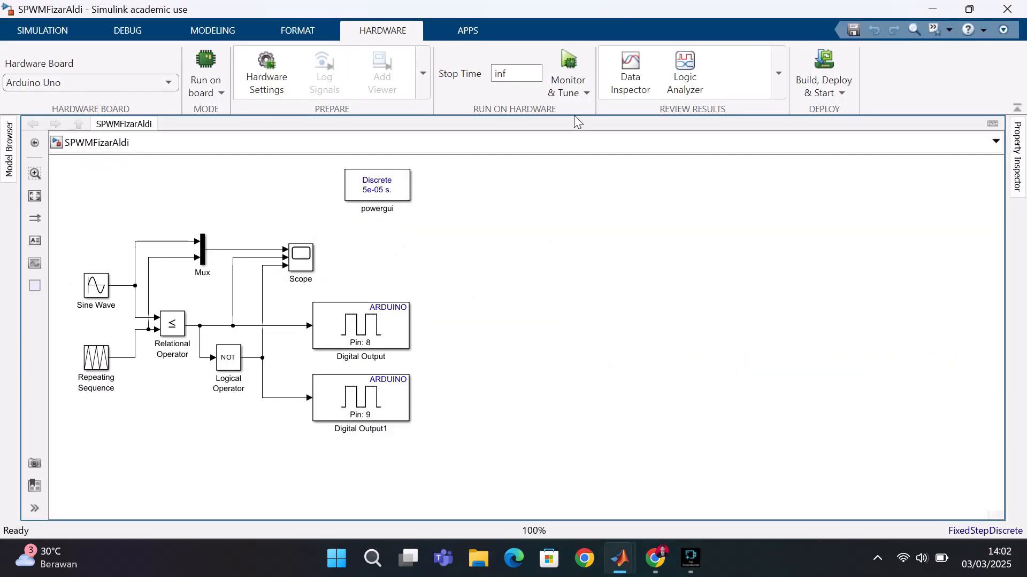
click(825, 73)
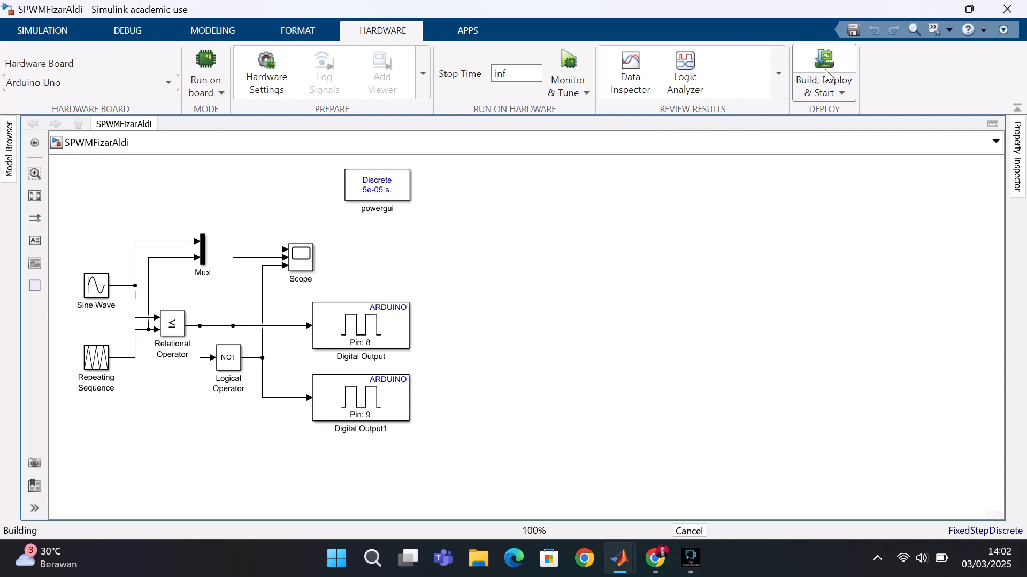